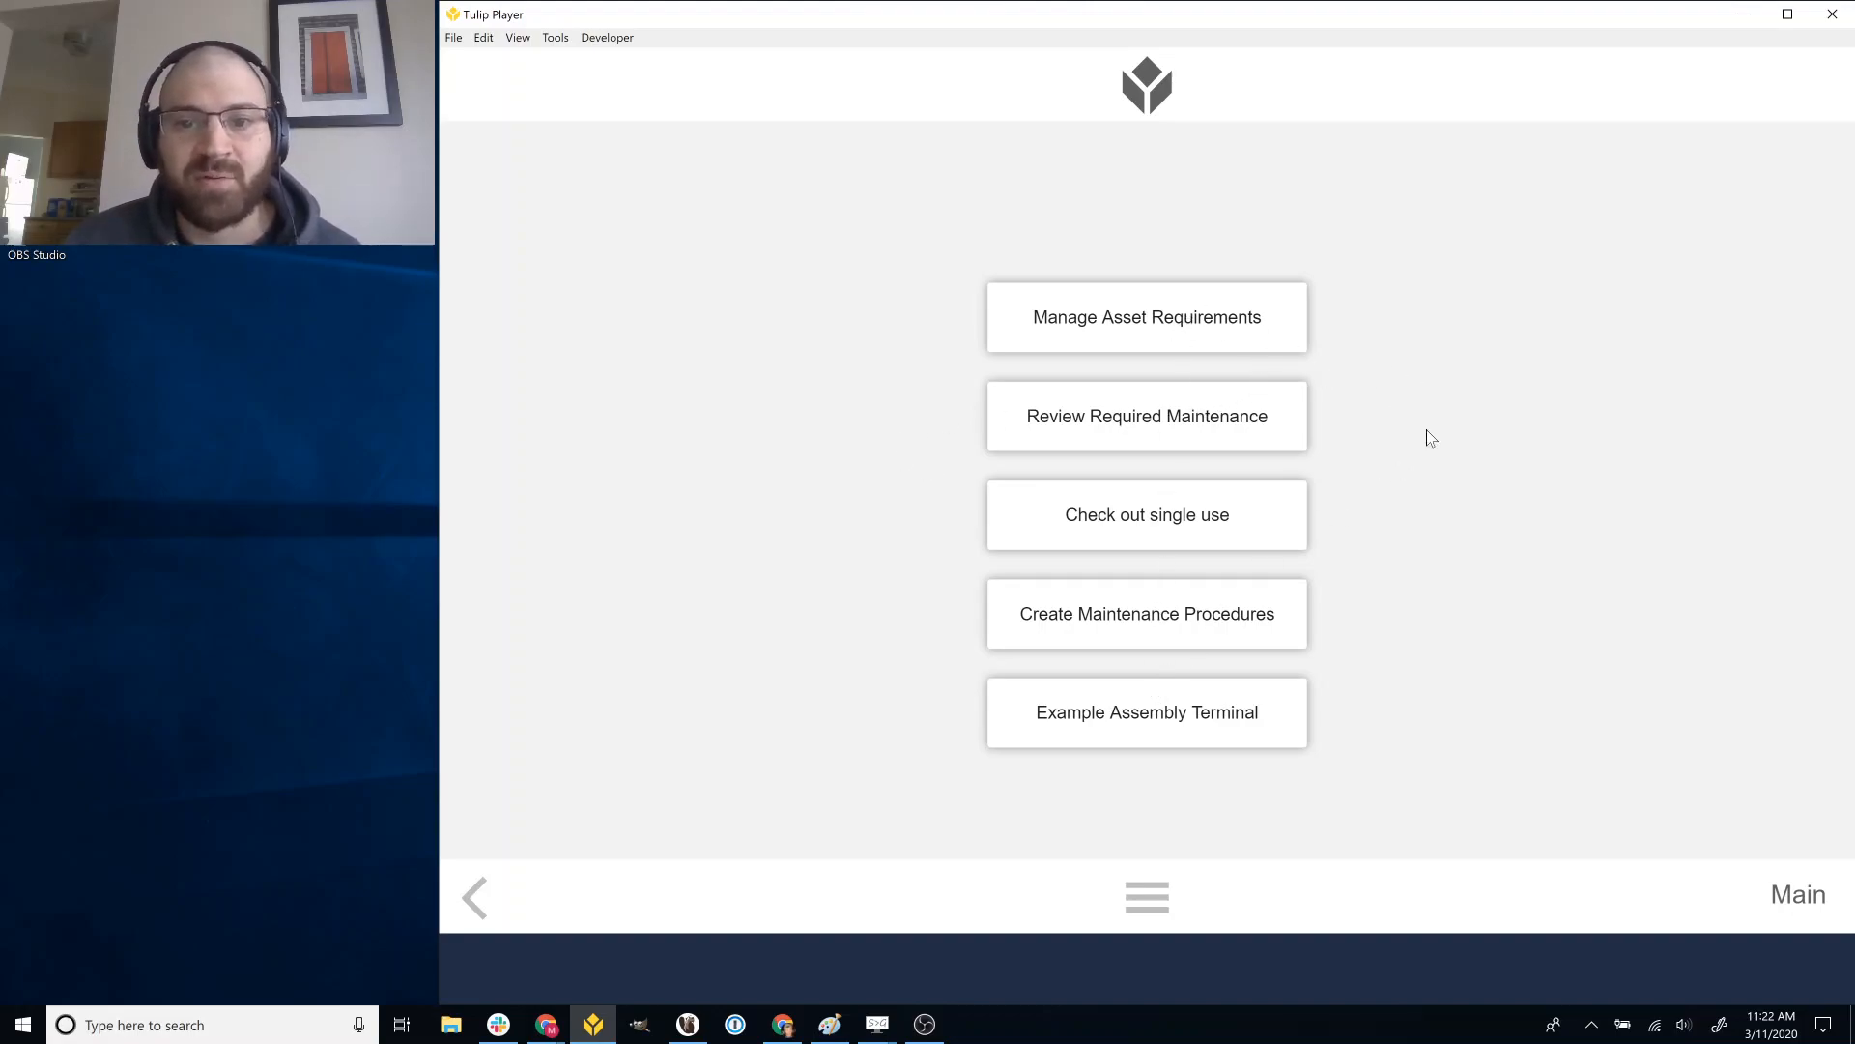
Open the page for managing asset requirements.
click(1222, 333)
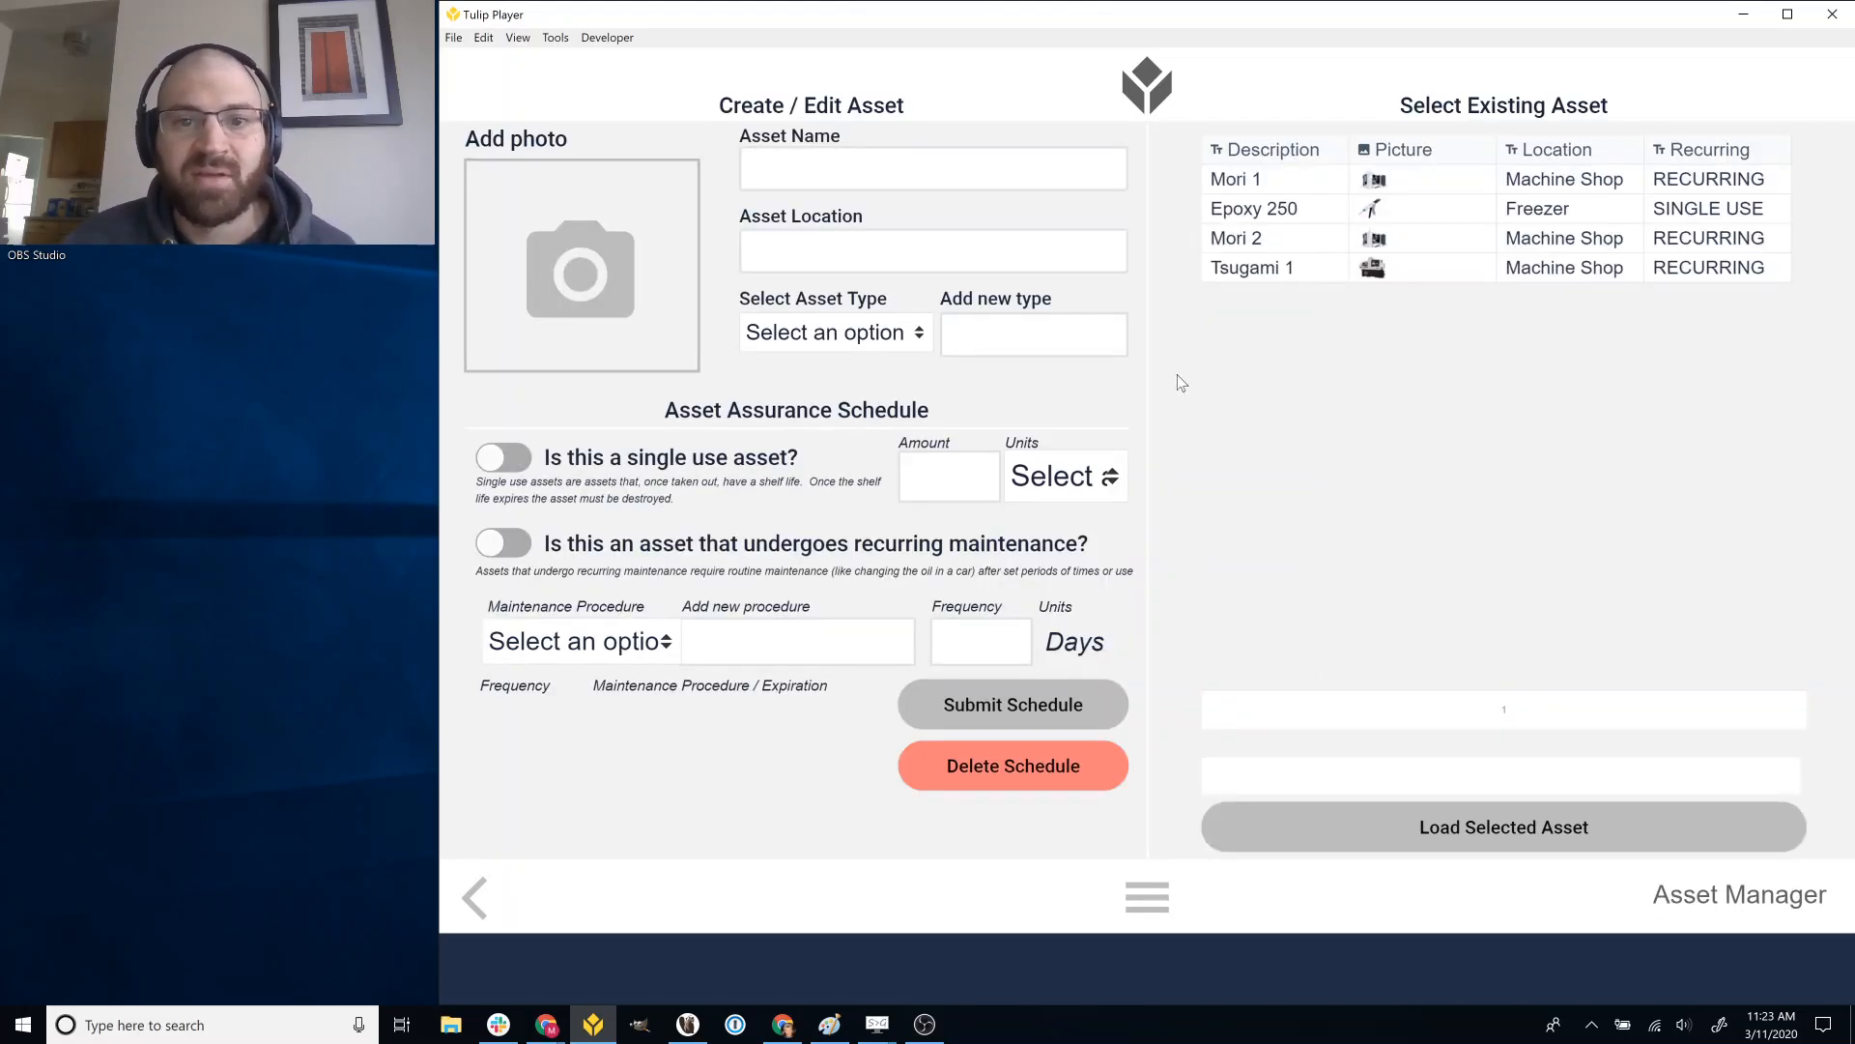
click(1256, 208)
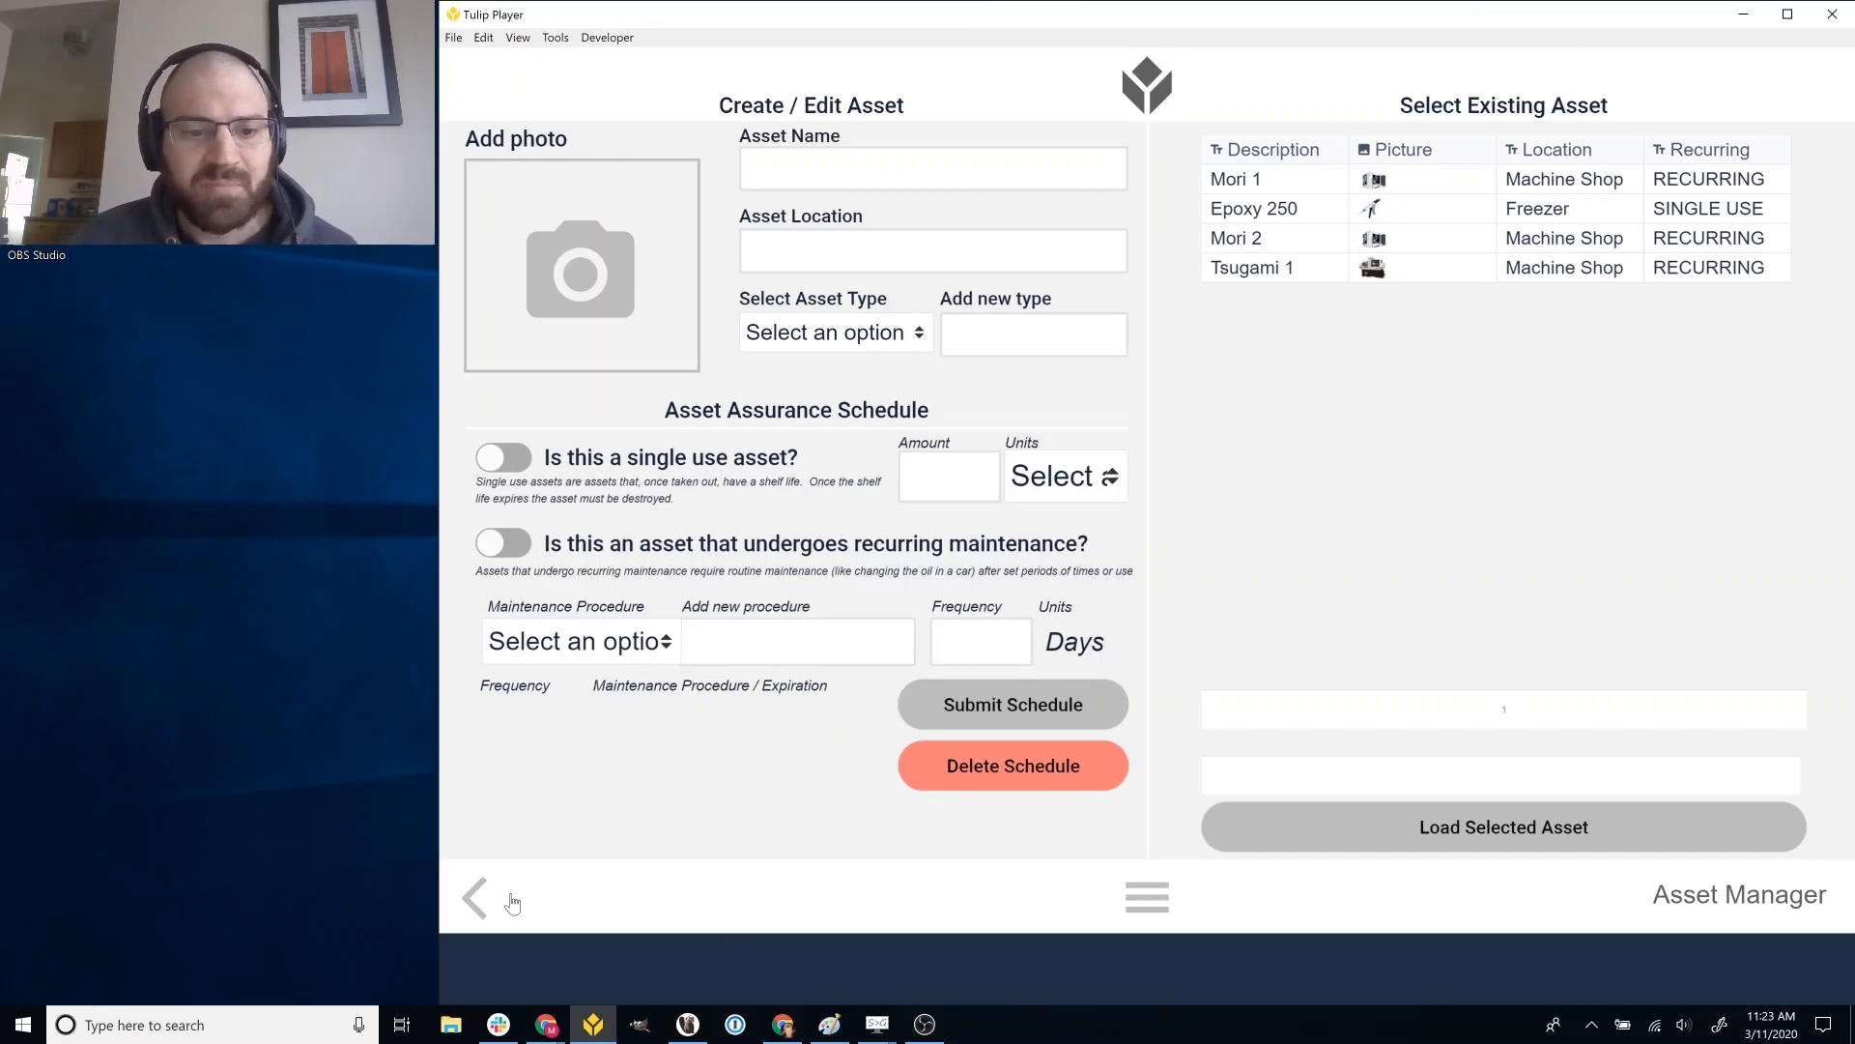
click(925, 1024)
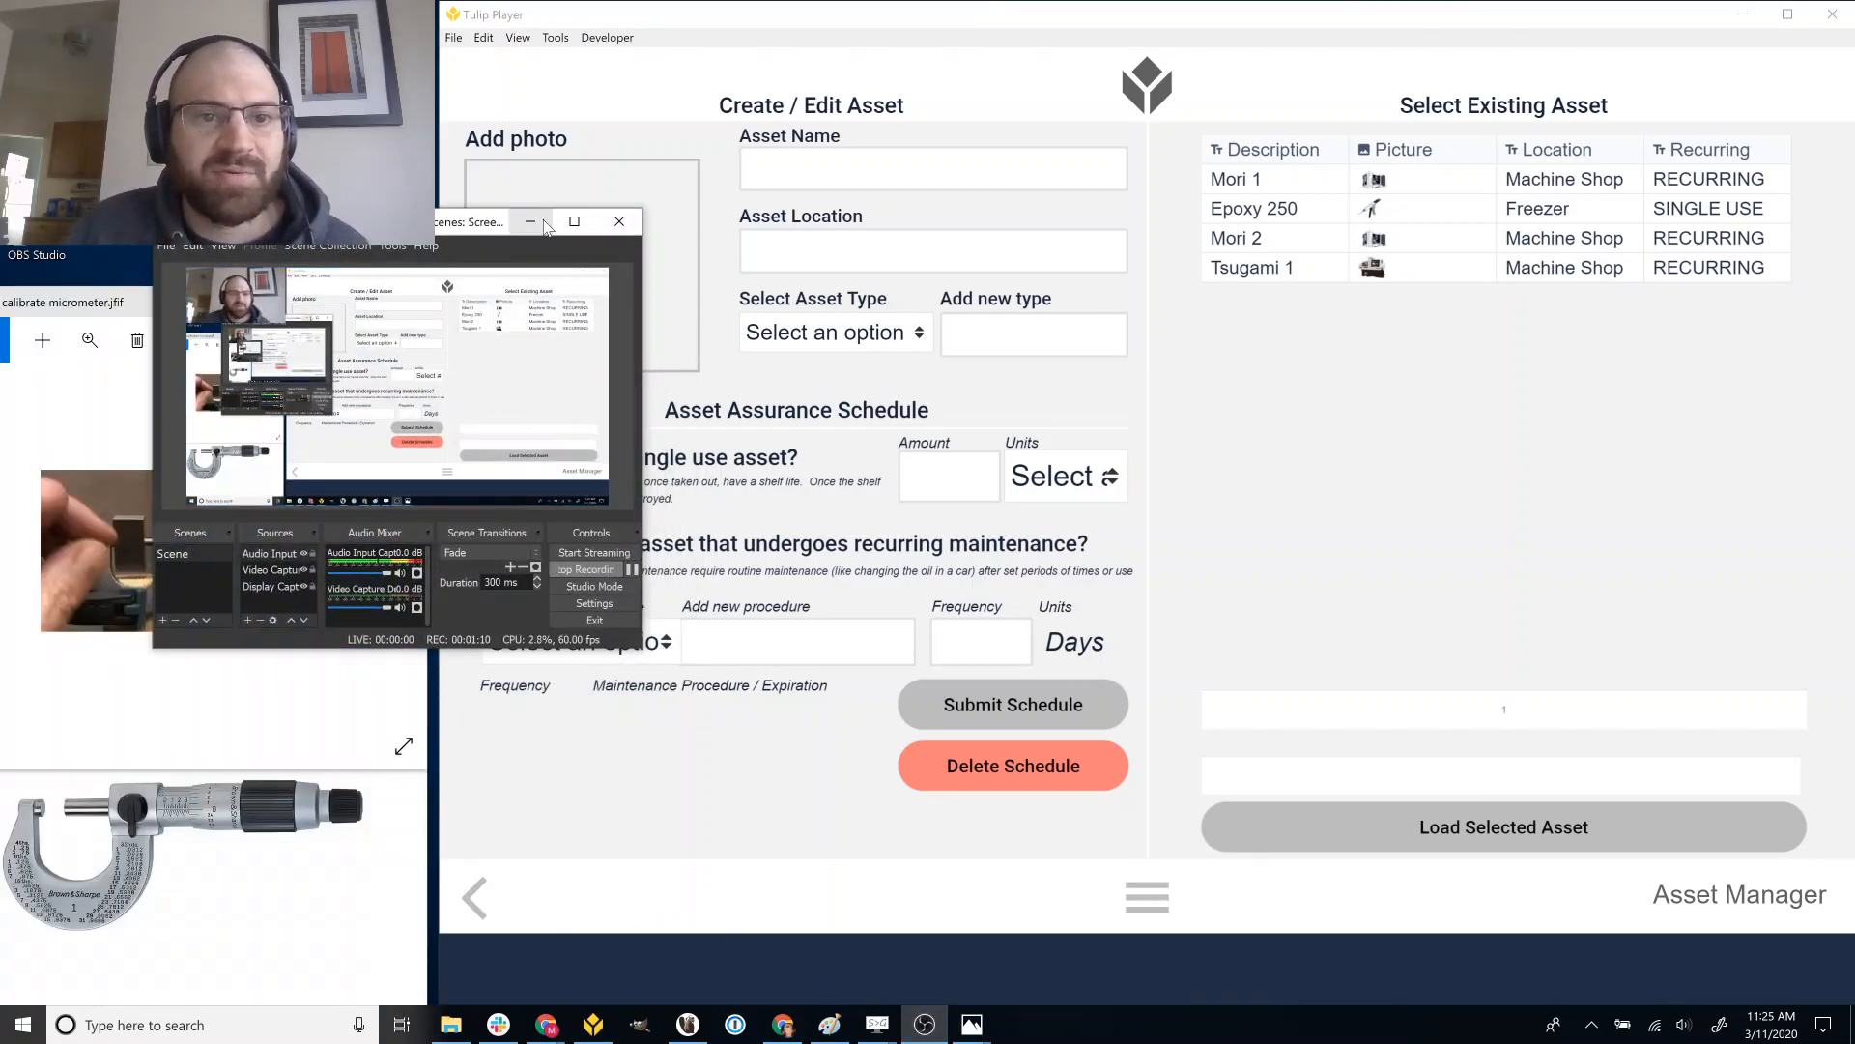
click(530, 222)
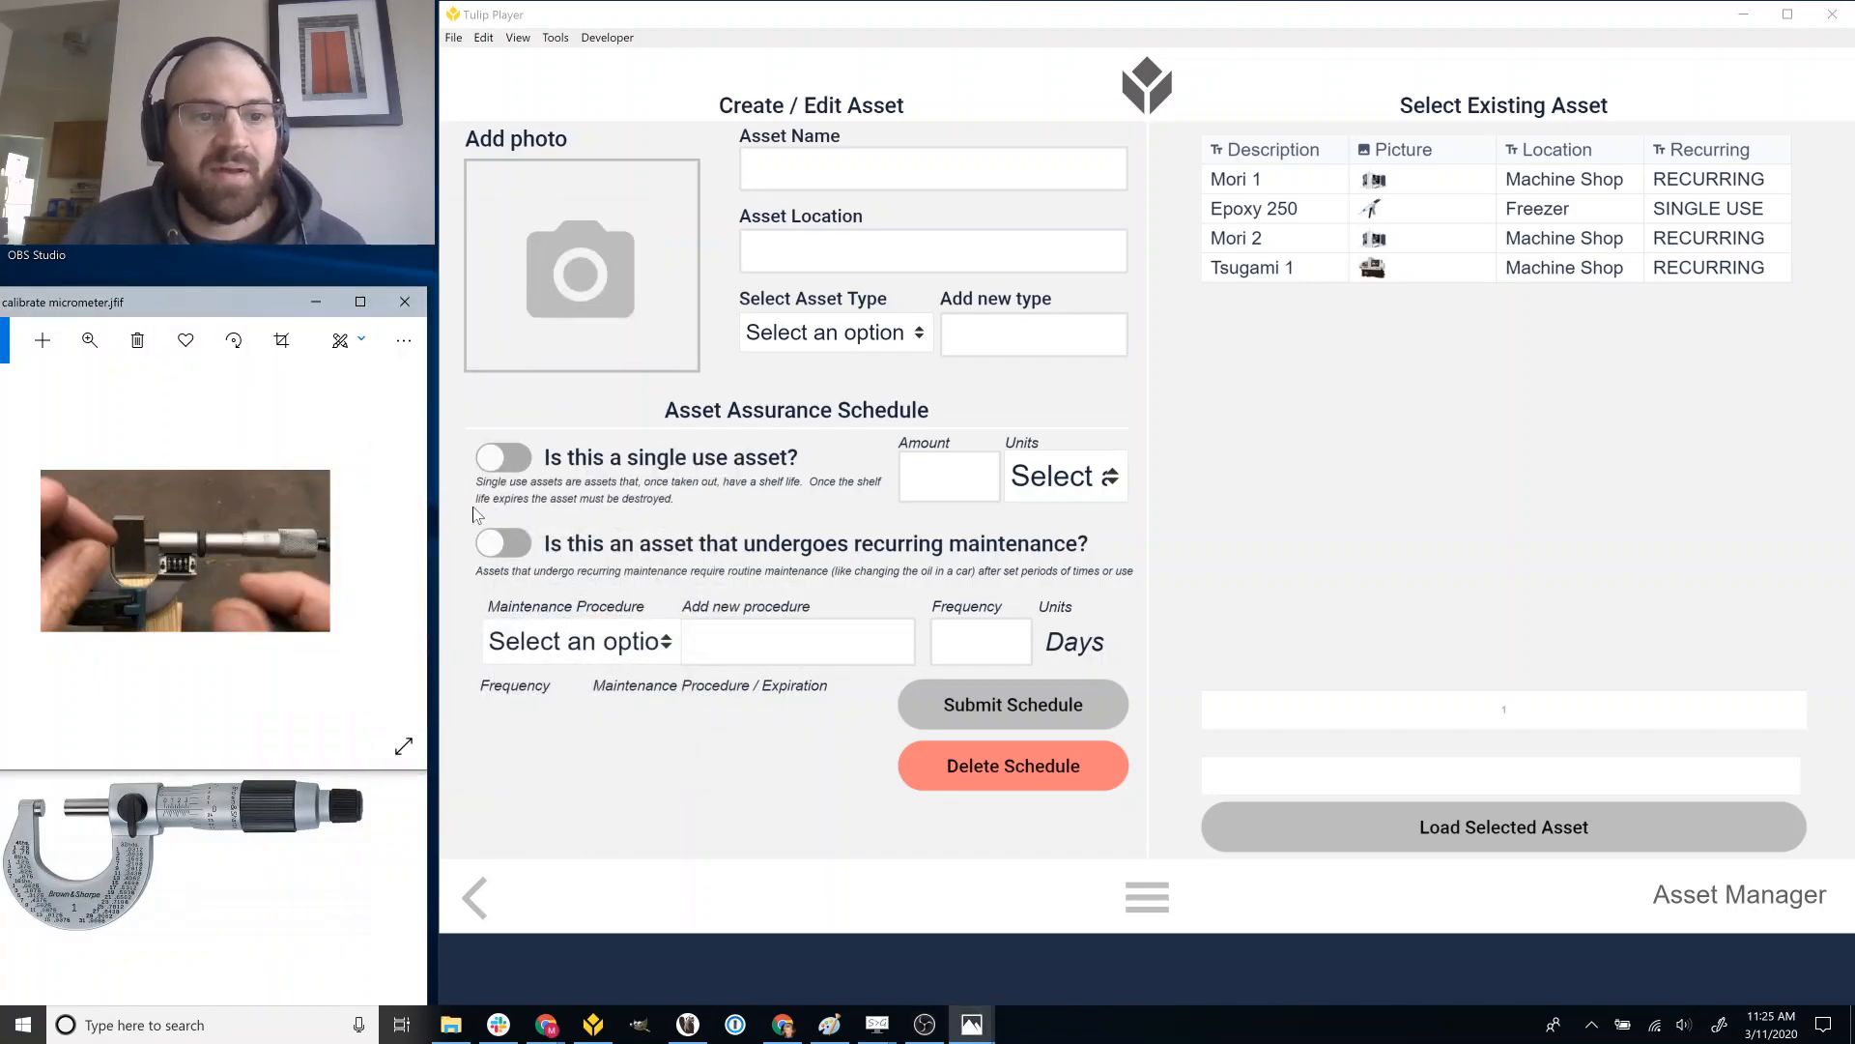
Name the new asset Micrometer 1 and set its location to Assembly 2.
click(899, 169)
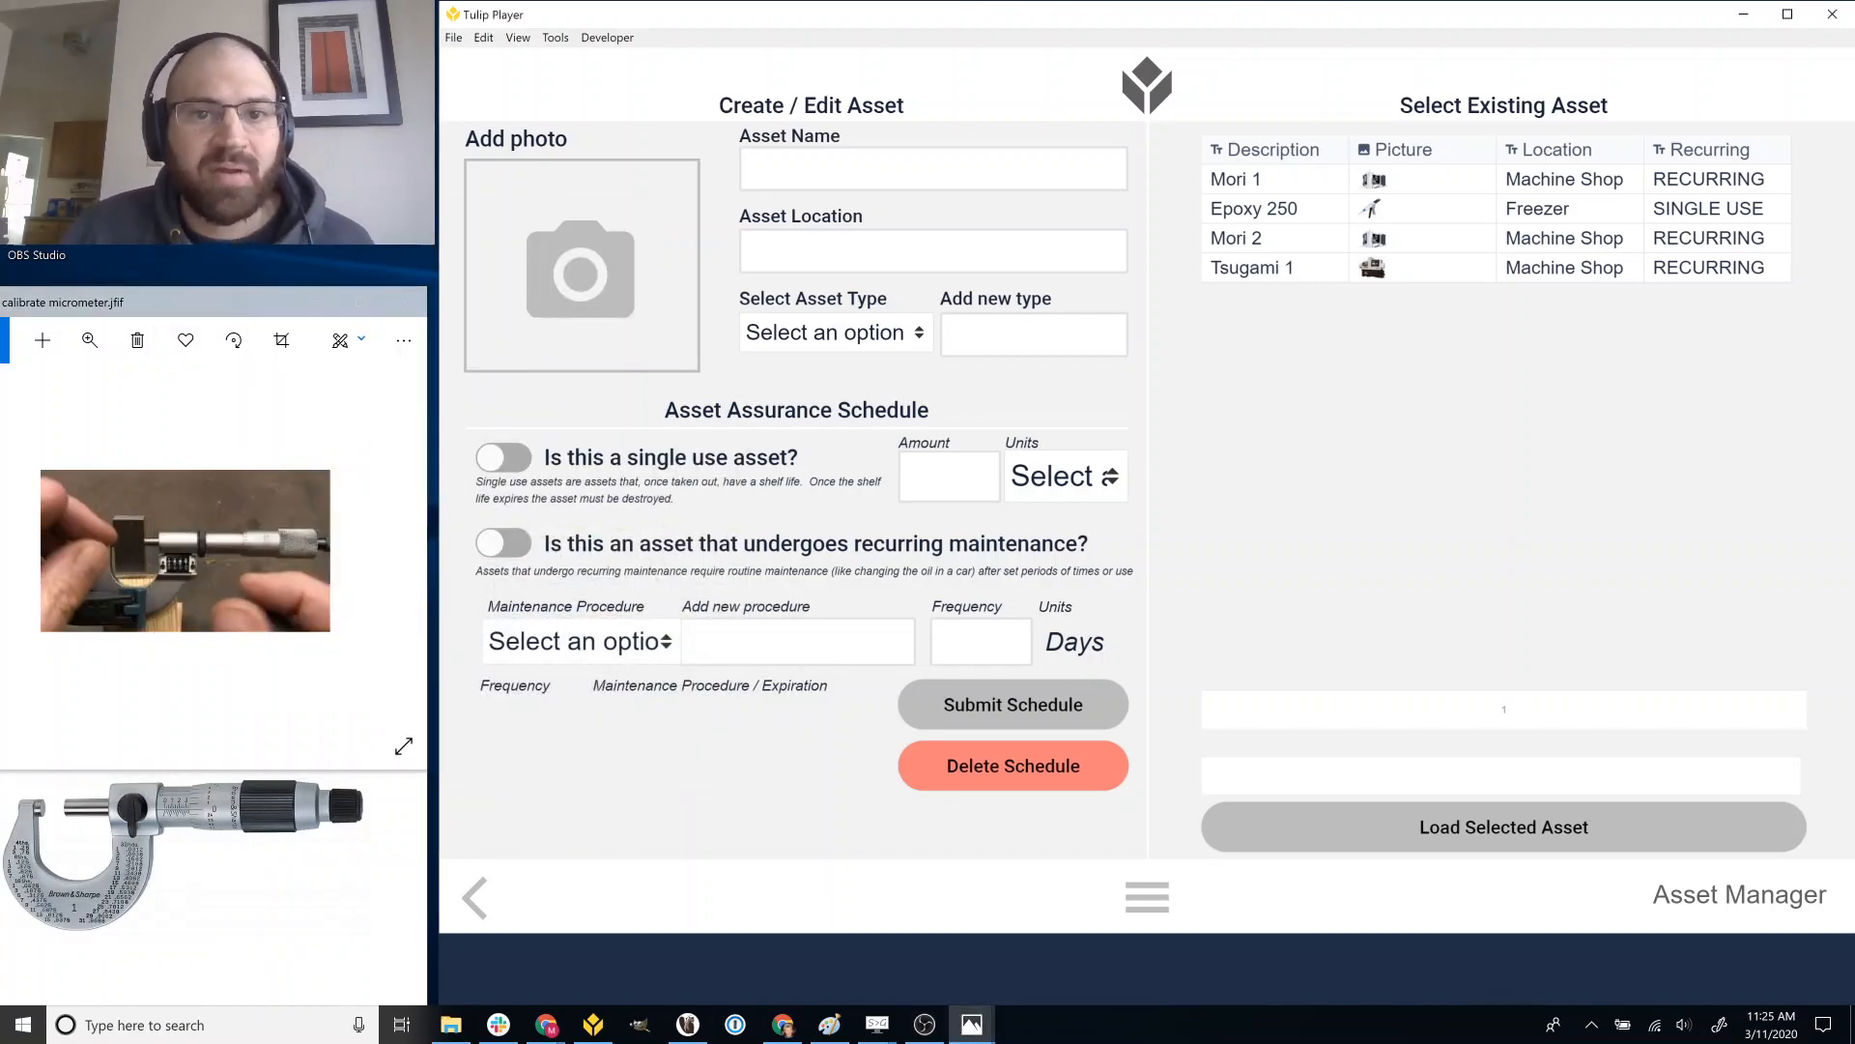
text(Micro)
text(meter 1)
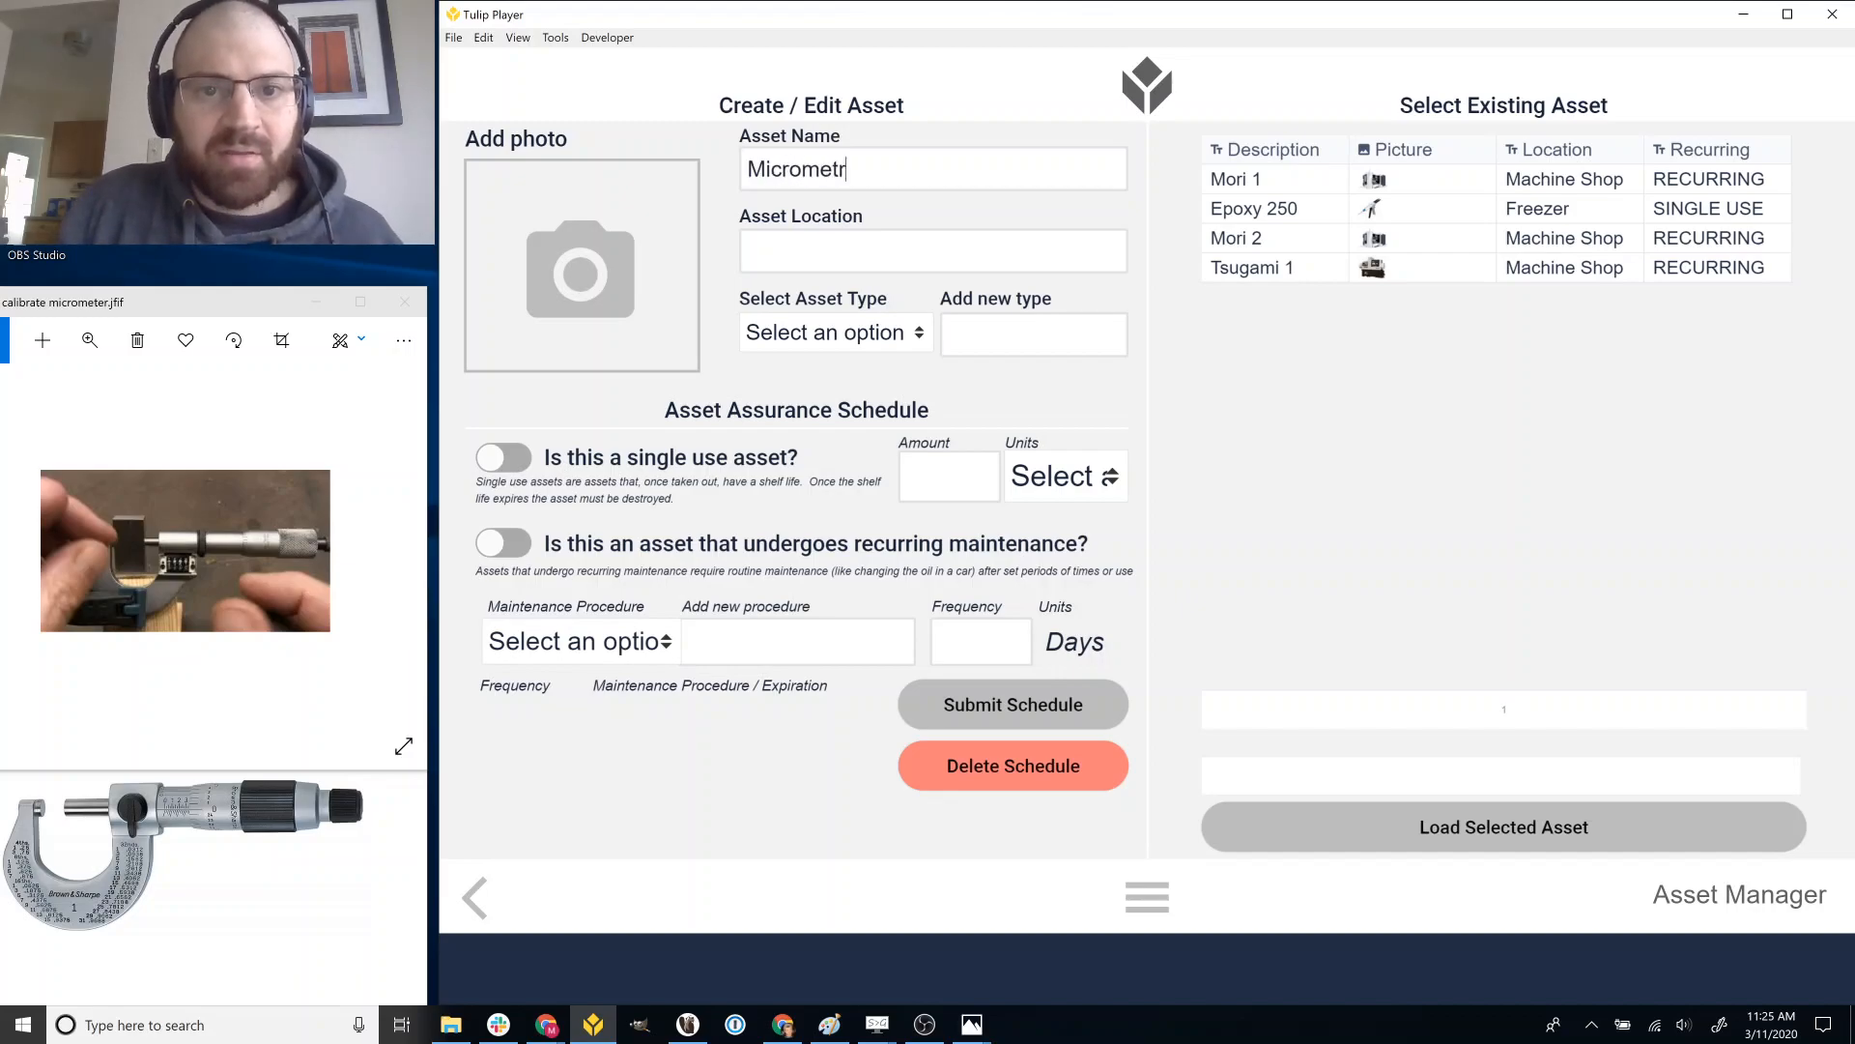
click(898, 251)
text(Assembly 2)
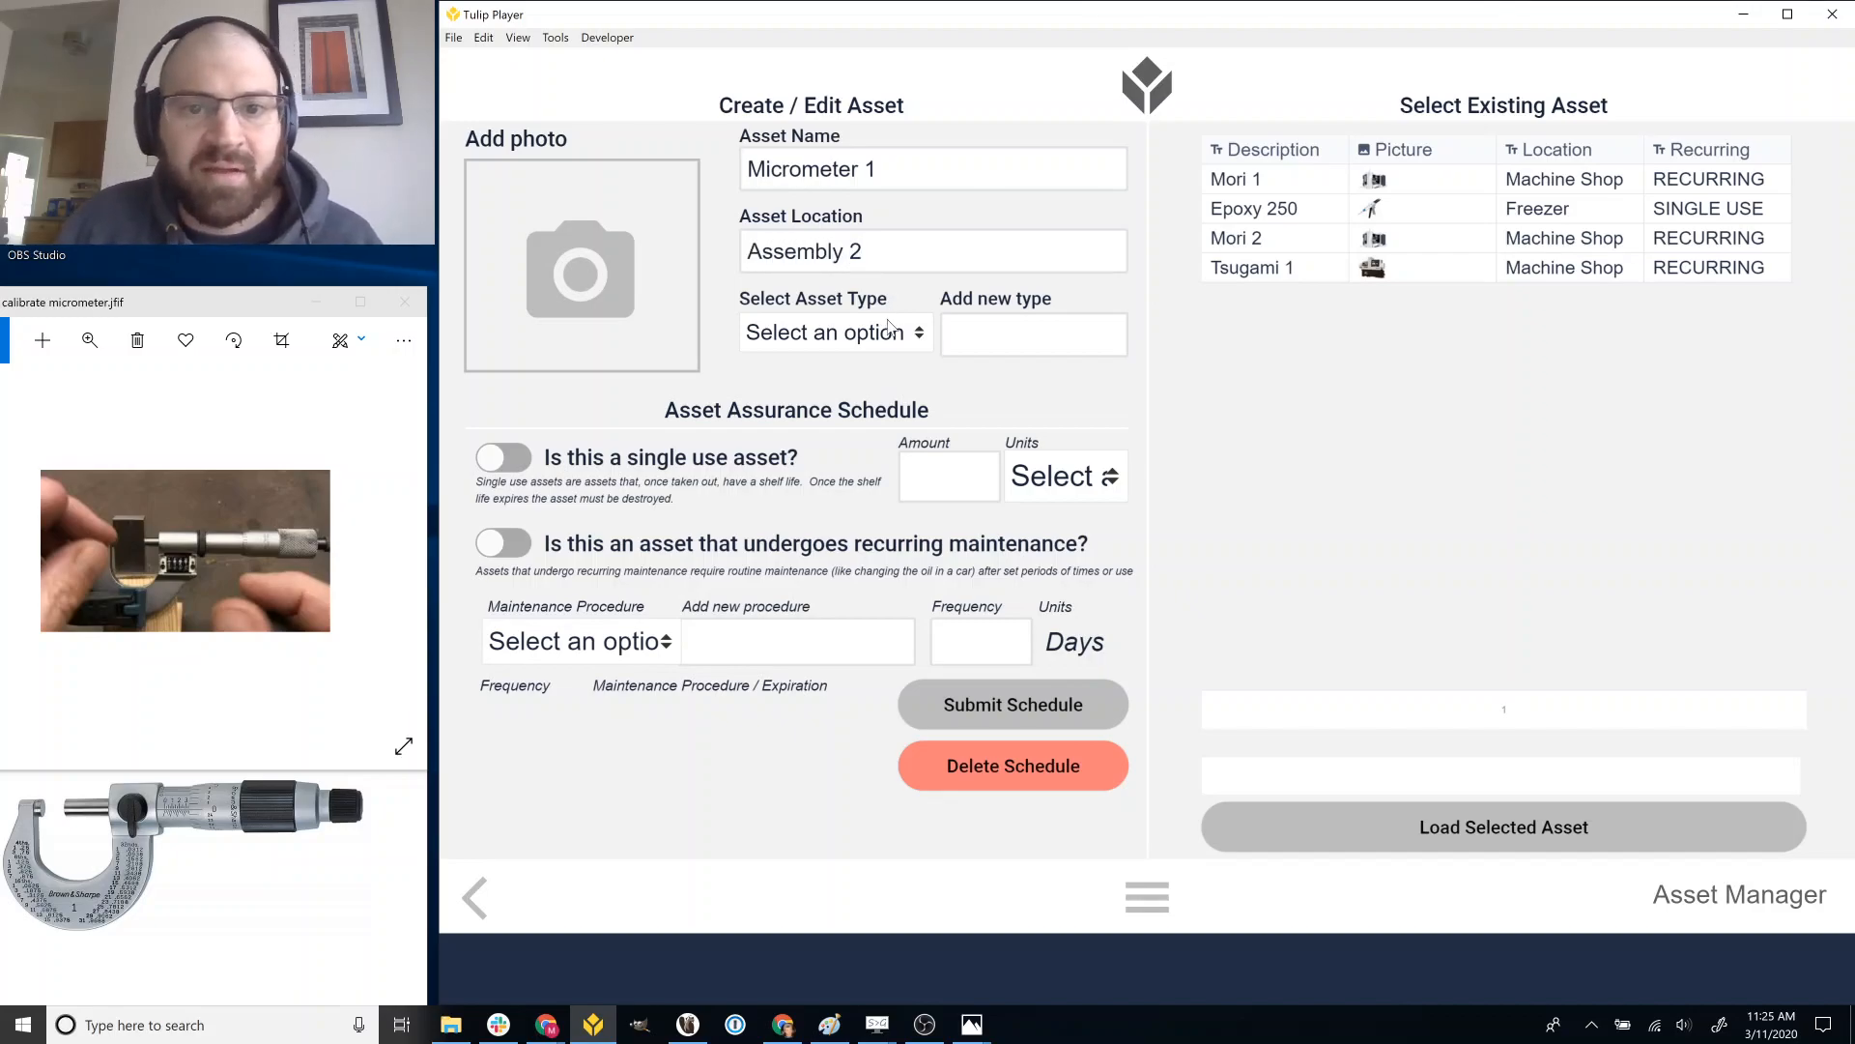
Enter Micrometer as a new asset type for this asset.
click(874, 334)
click(848, 340)
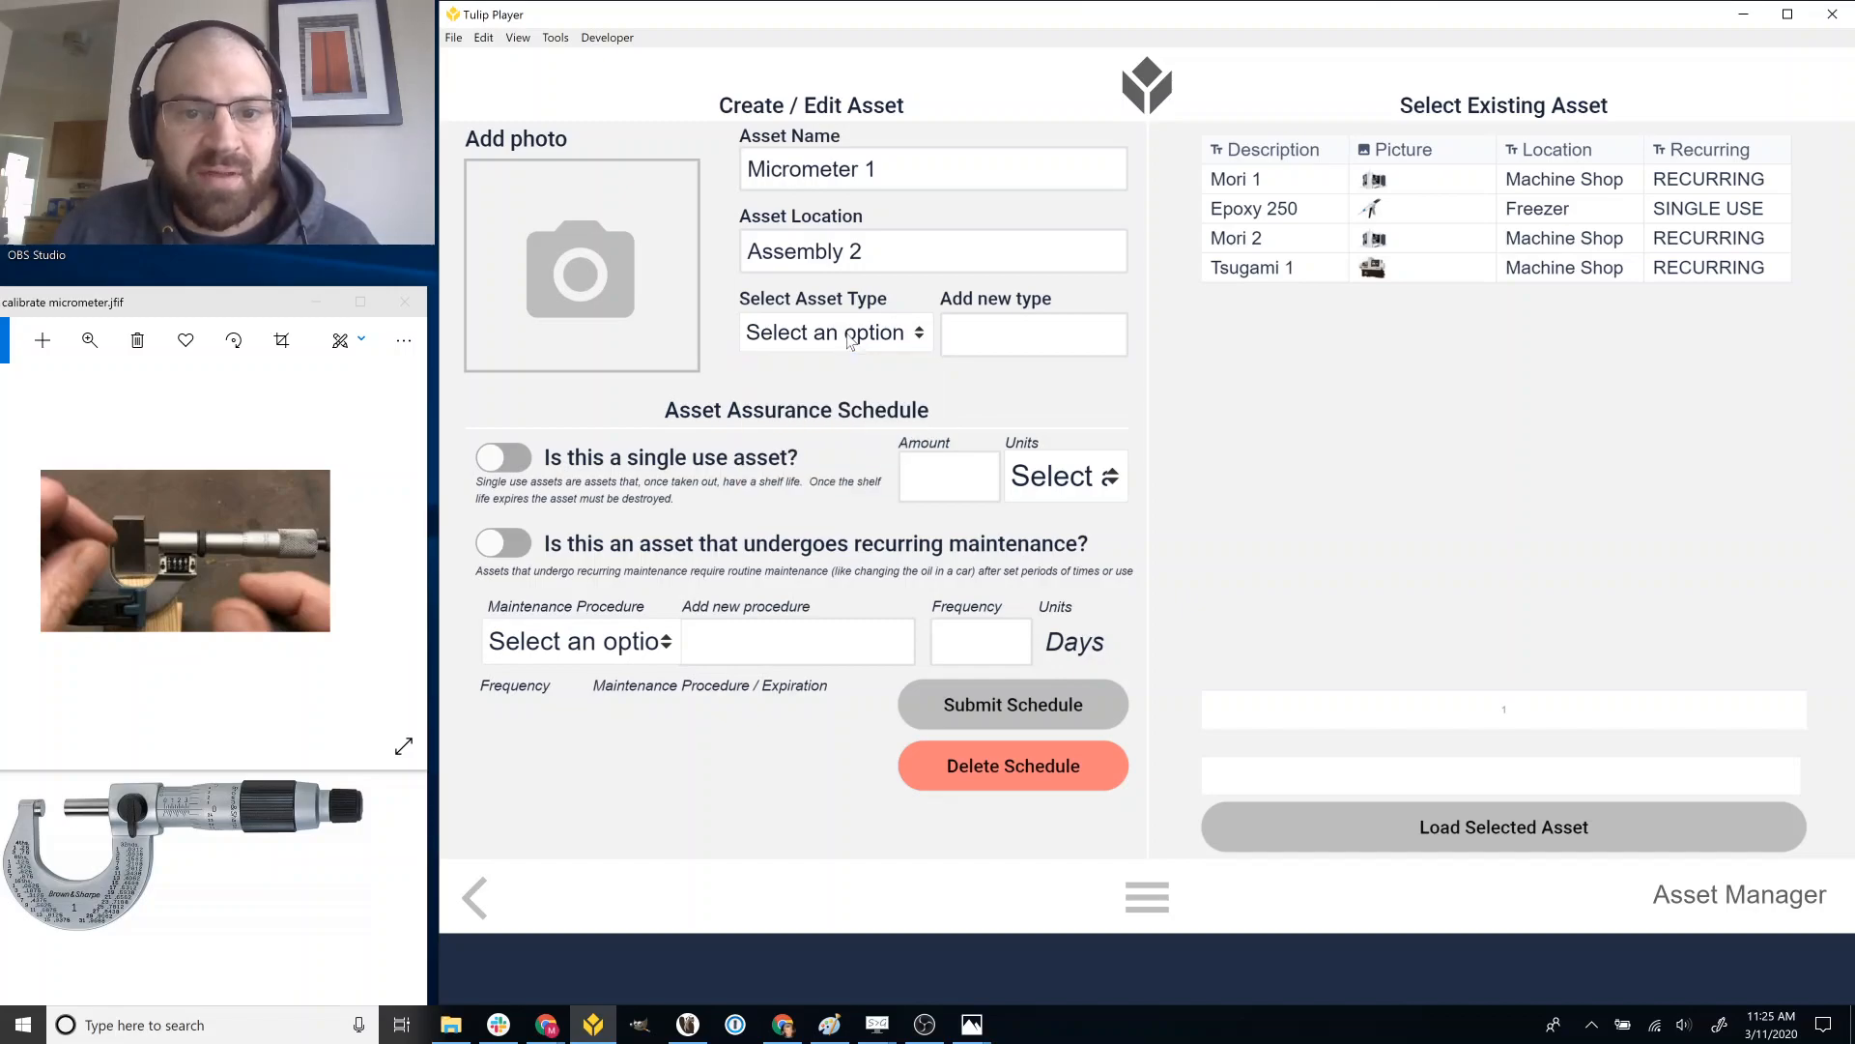
text(Micrometer)
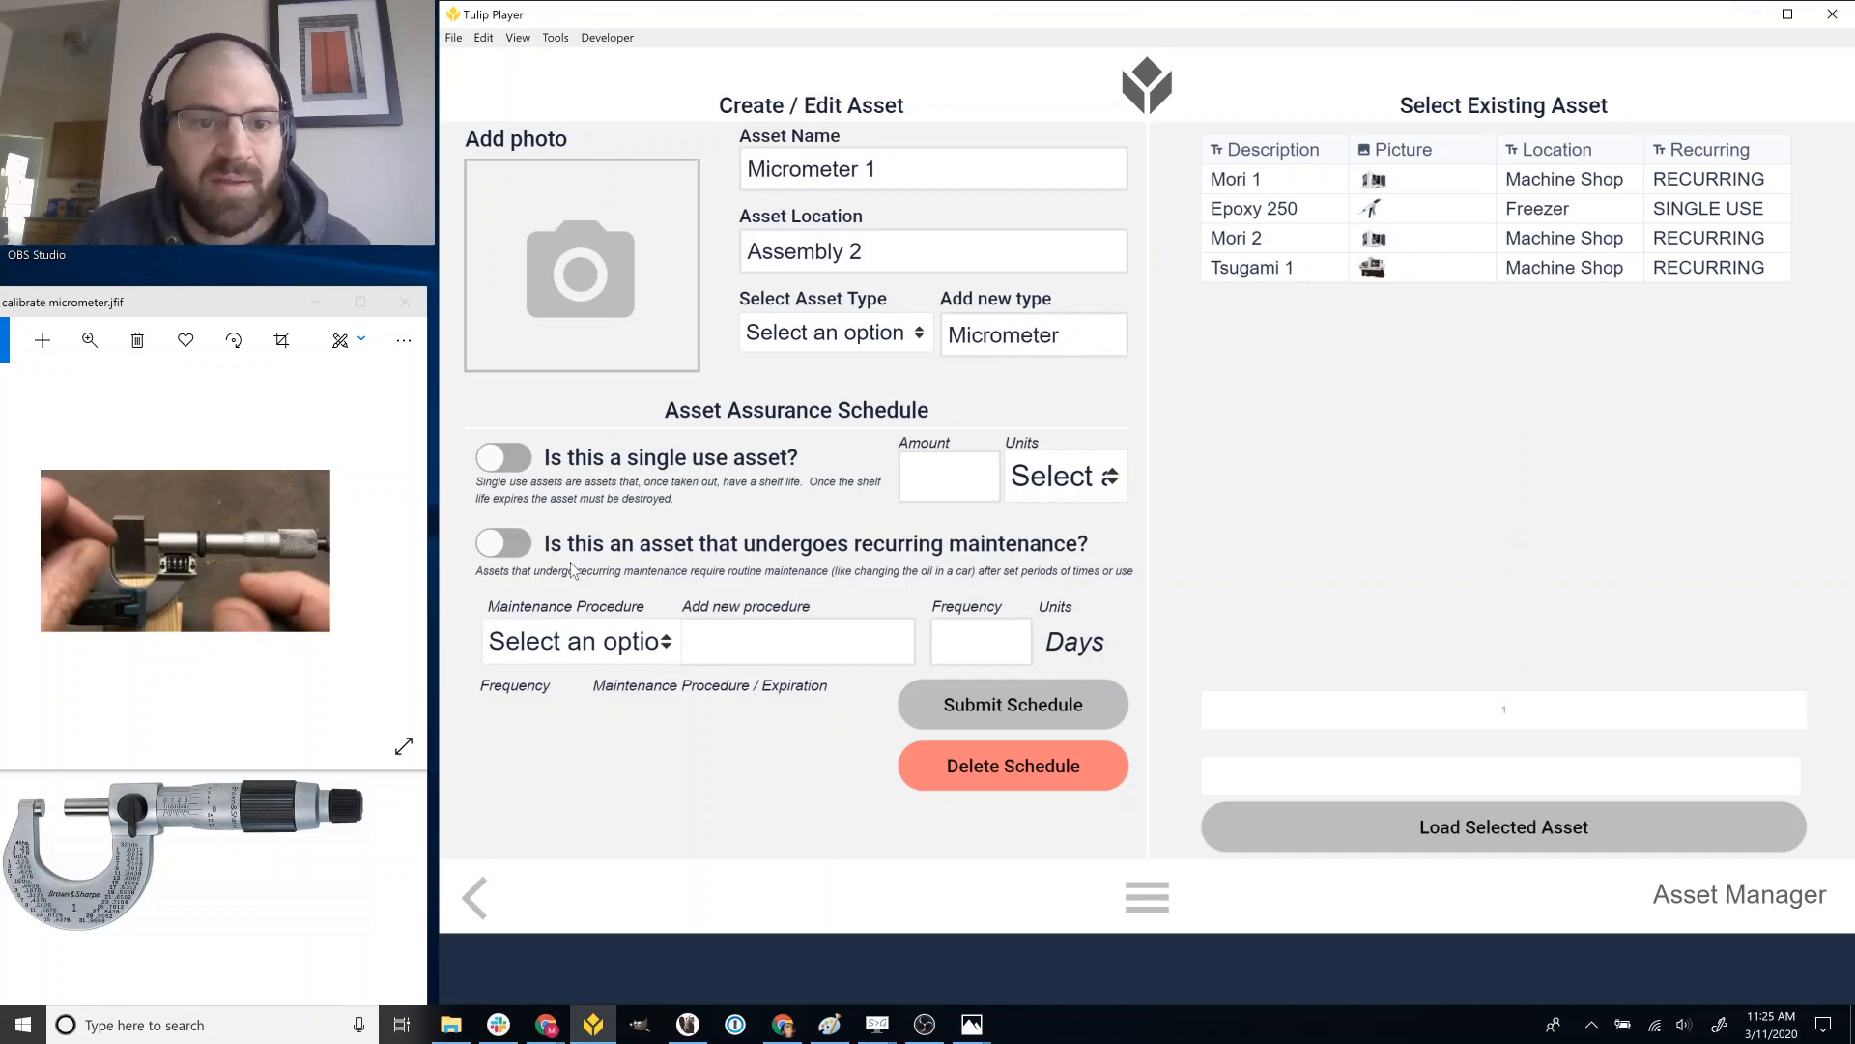
Mark the asset as undergoing recurring maintenance and enter a new Calibration procedure with a frequency of 30 days.
click(507, 547)
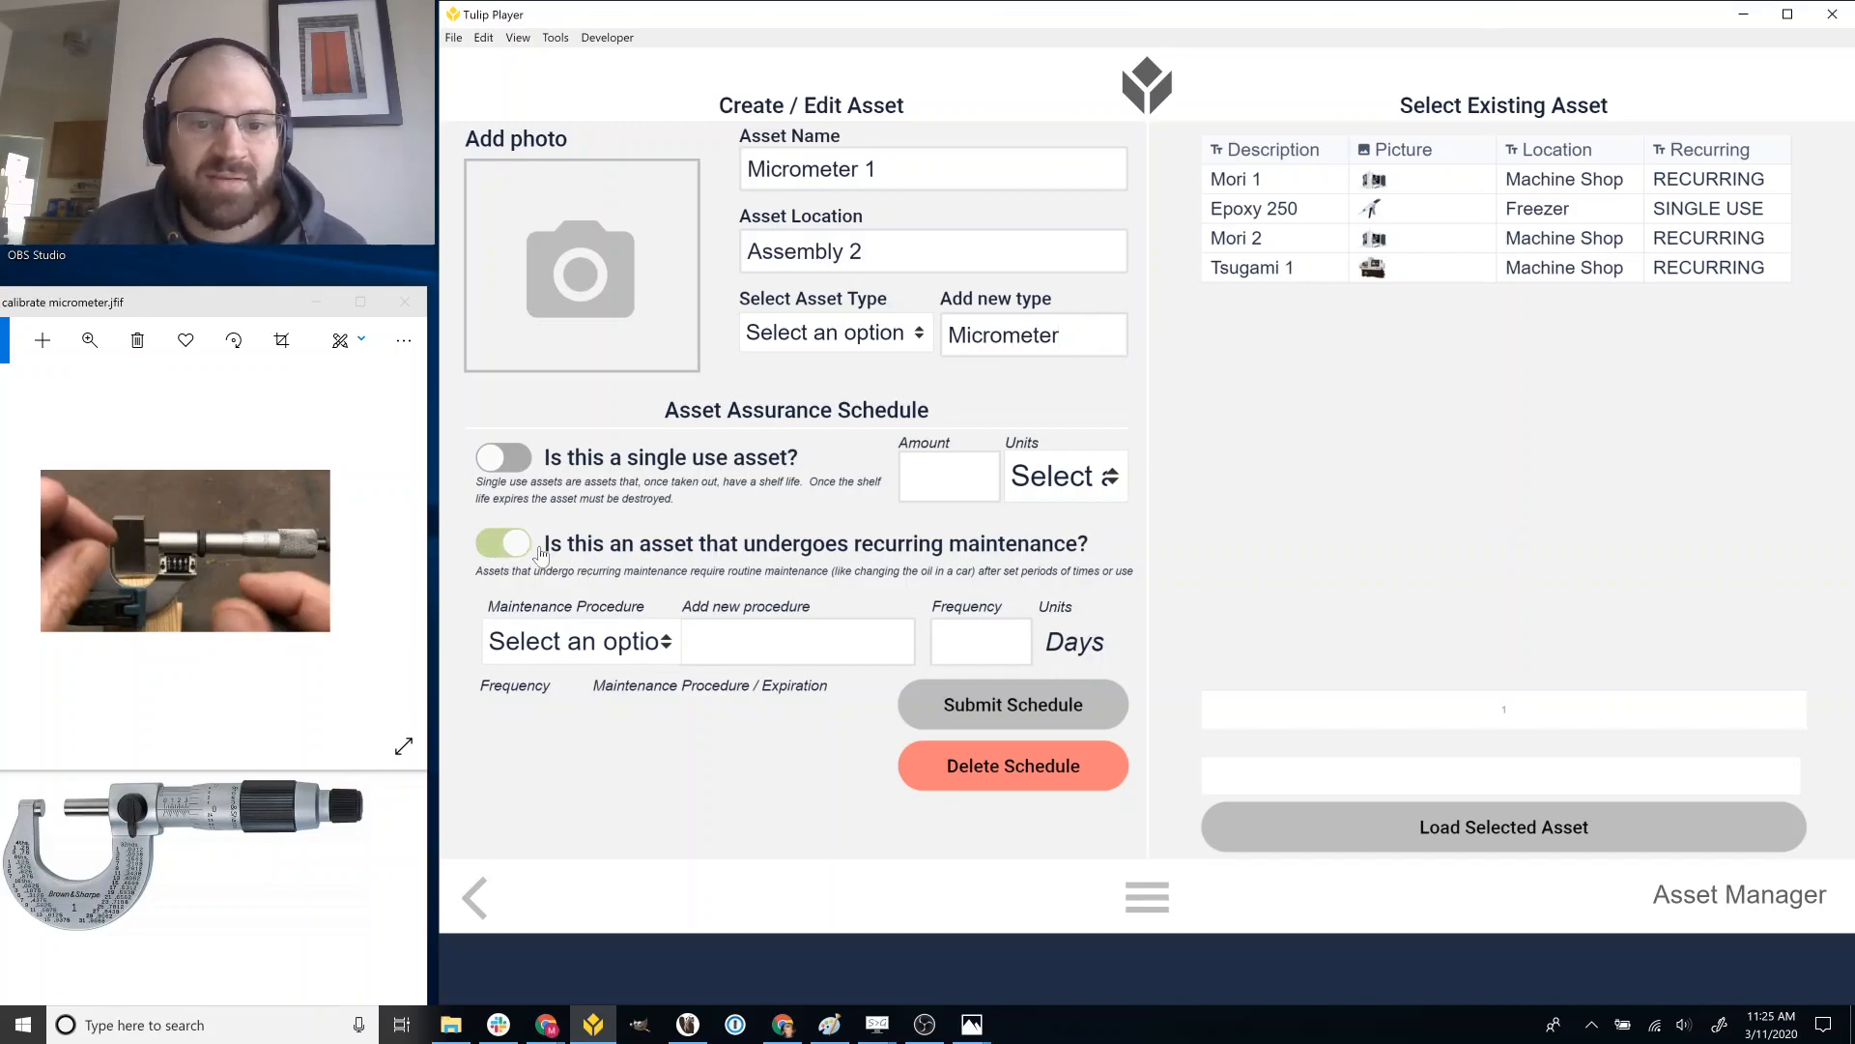
click(657, 653)
click(690, 642)
text(Cail)
key(BackSpace)
key(BackSpace)
text(libration)
key(Tab)
text(30)
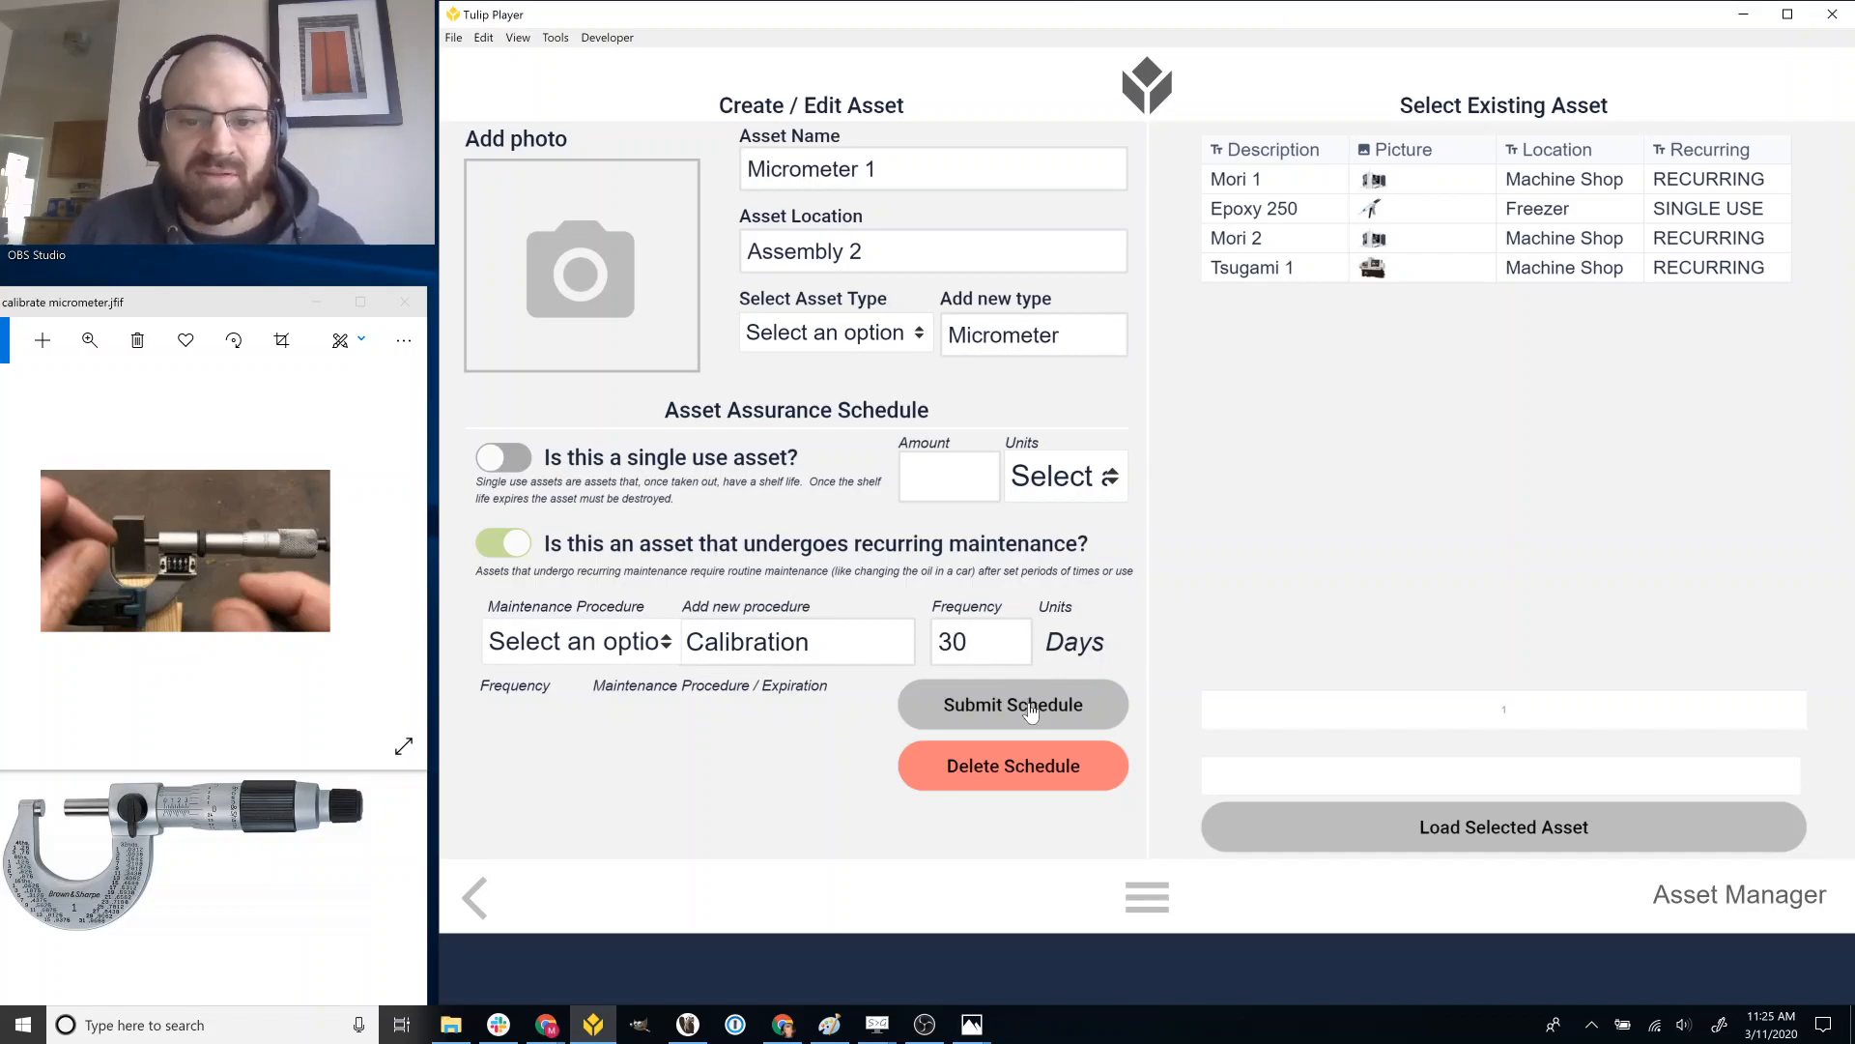
Upload the micrometer picture as the asset's photo and submit the maintenance schedule.
click(674, 253)
click(792, 253)
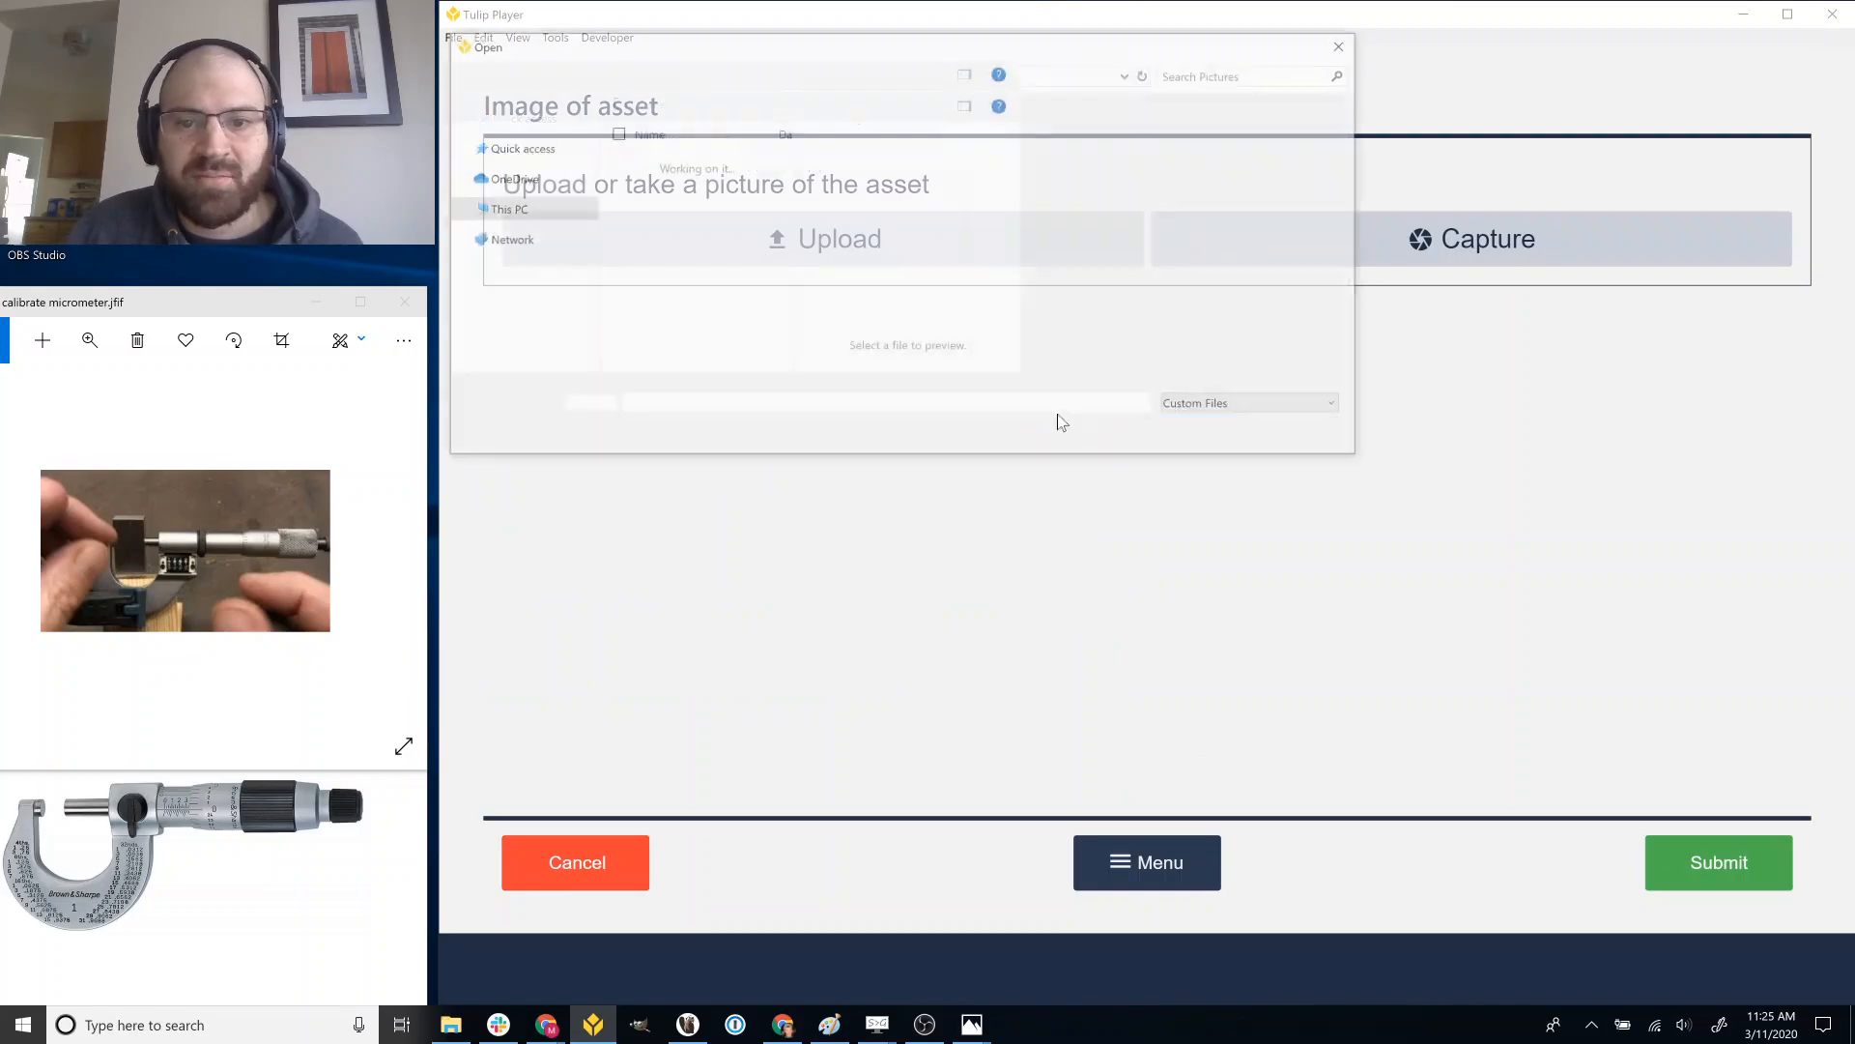
scroll(782, 310, down, 1)
double_click(717, 299)
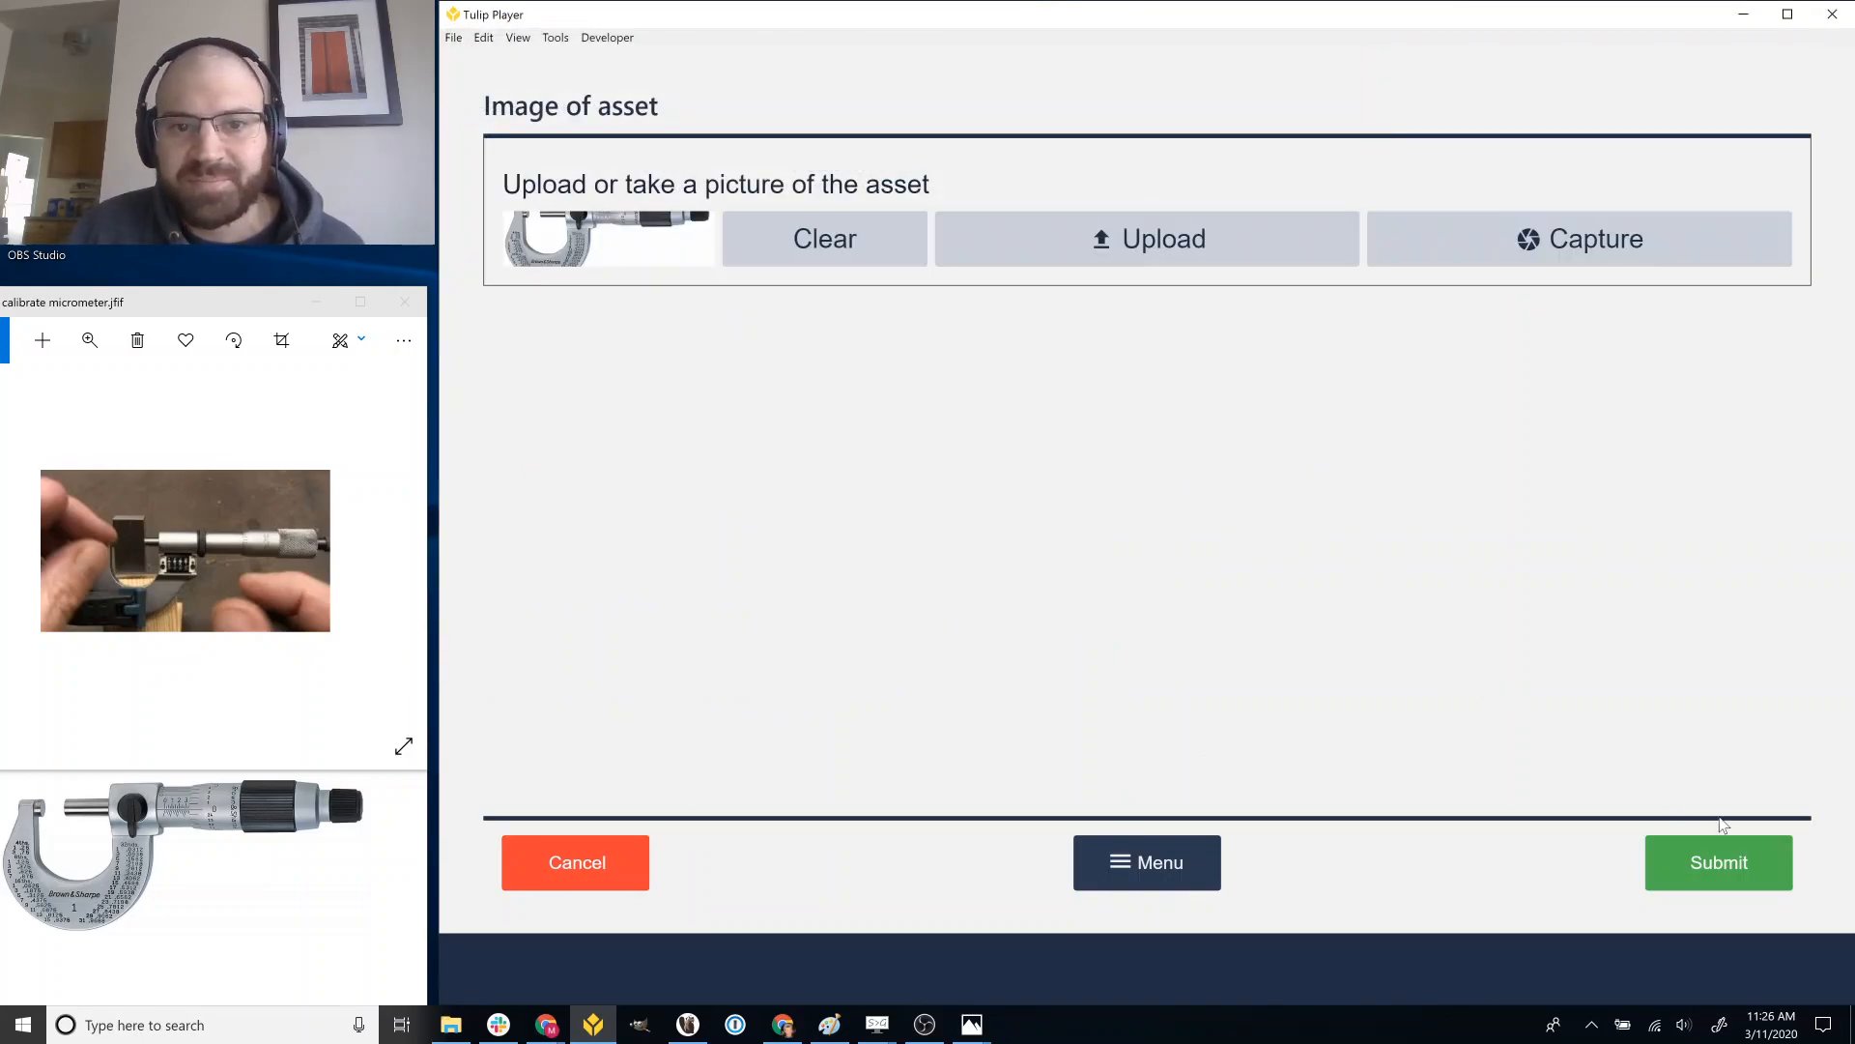
click(1776, 866)
click(999, 706)
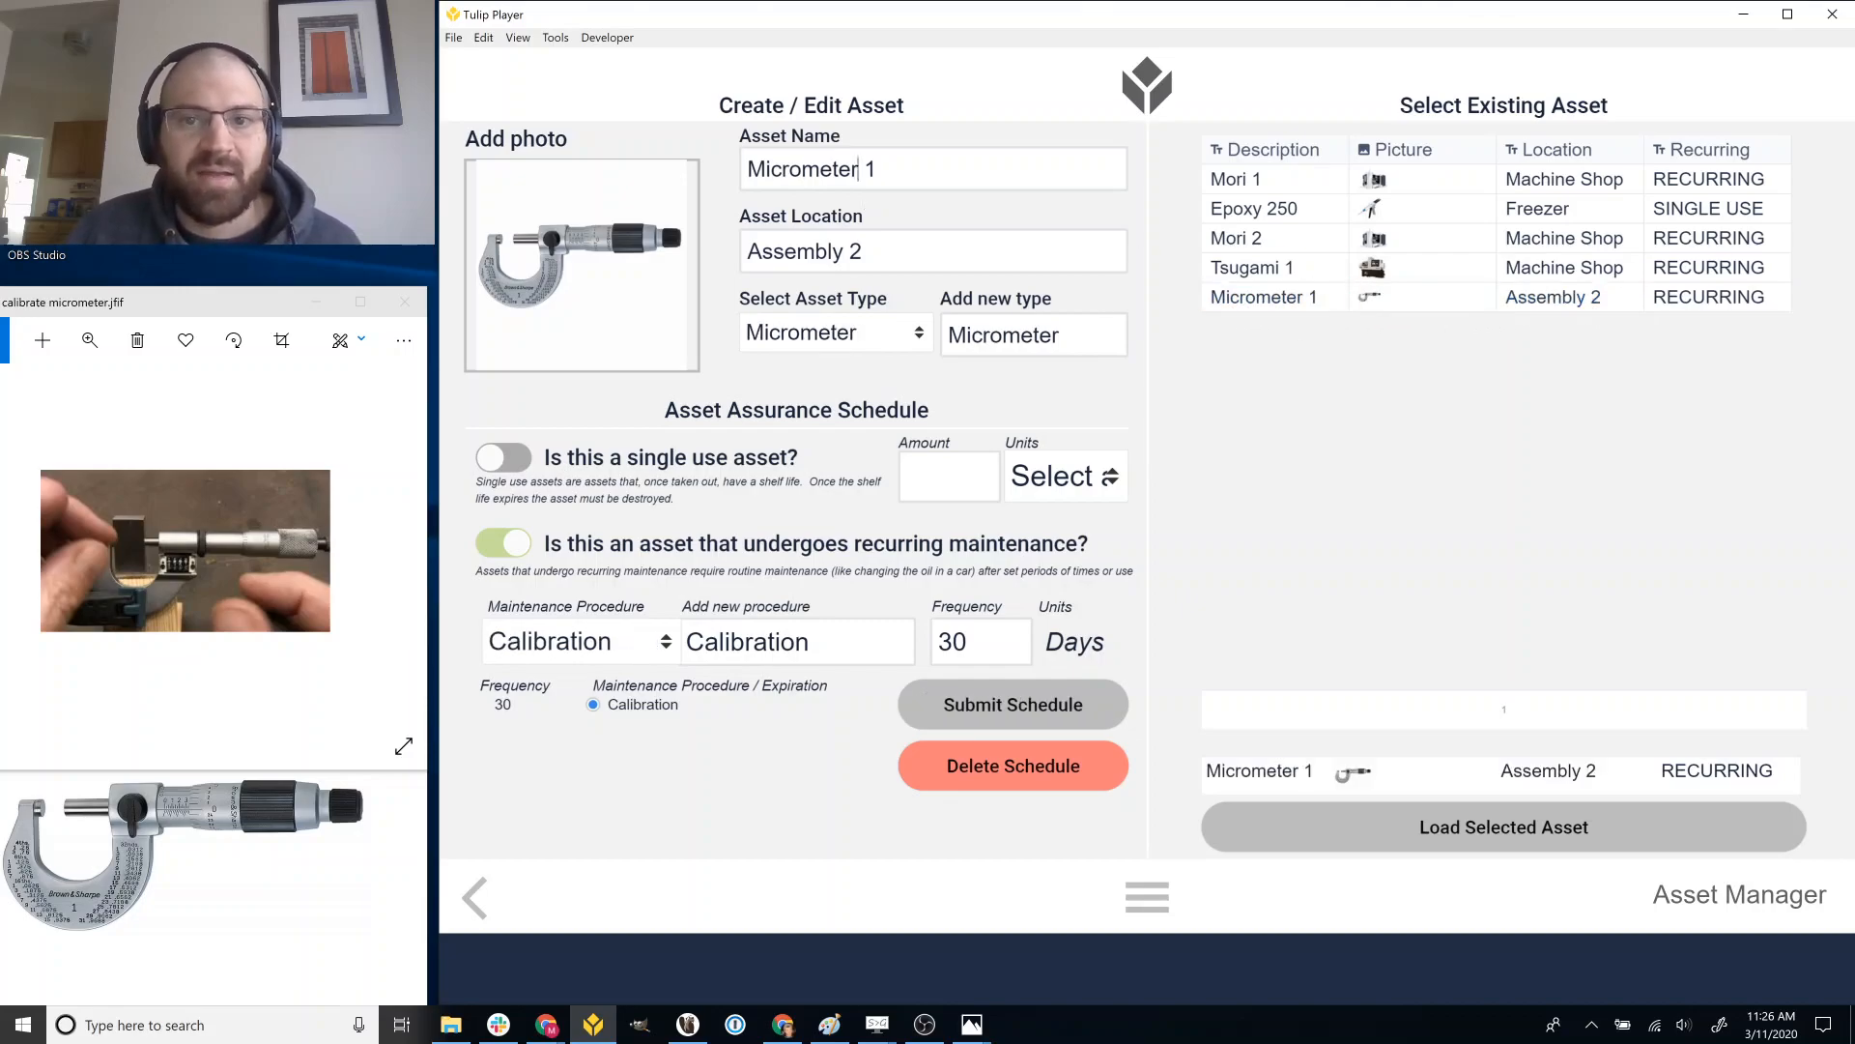
Load the existing asset Tsugami 1 and change the asset name to Tsugami 2.
key(shift+Left)
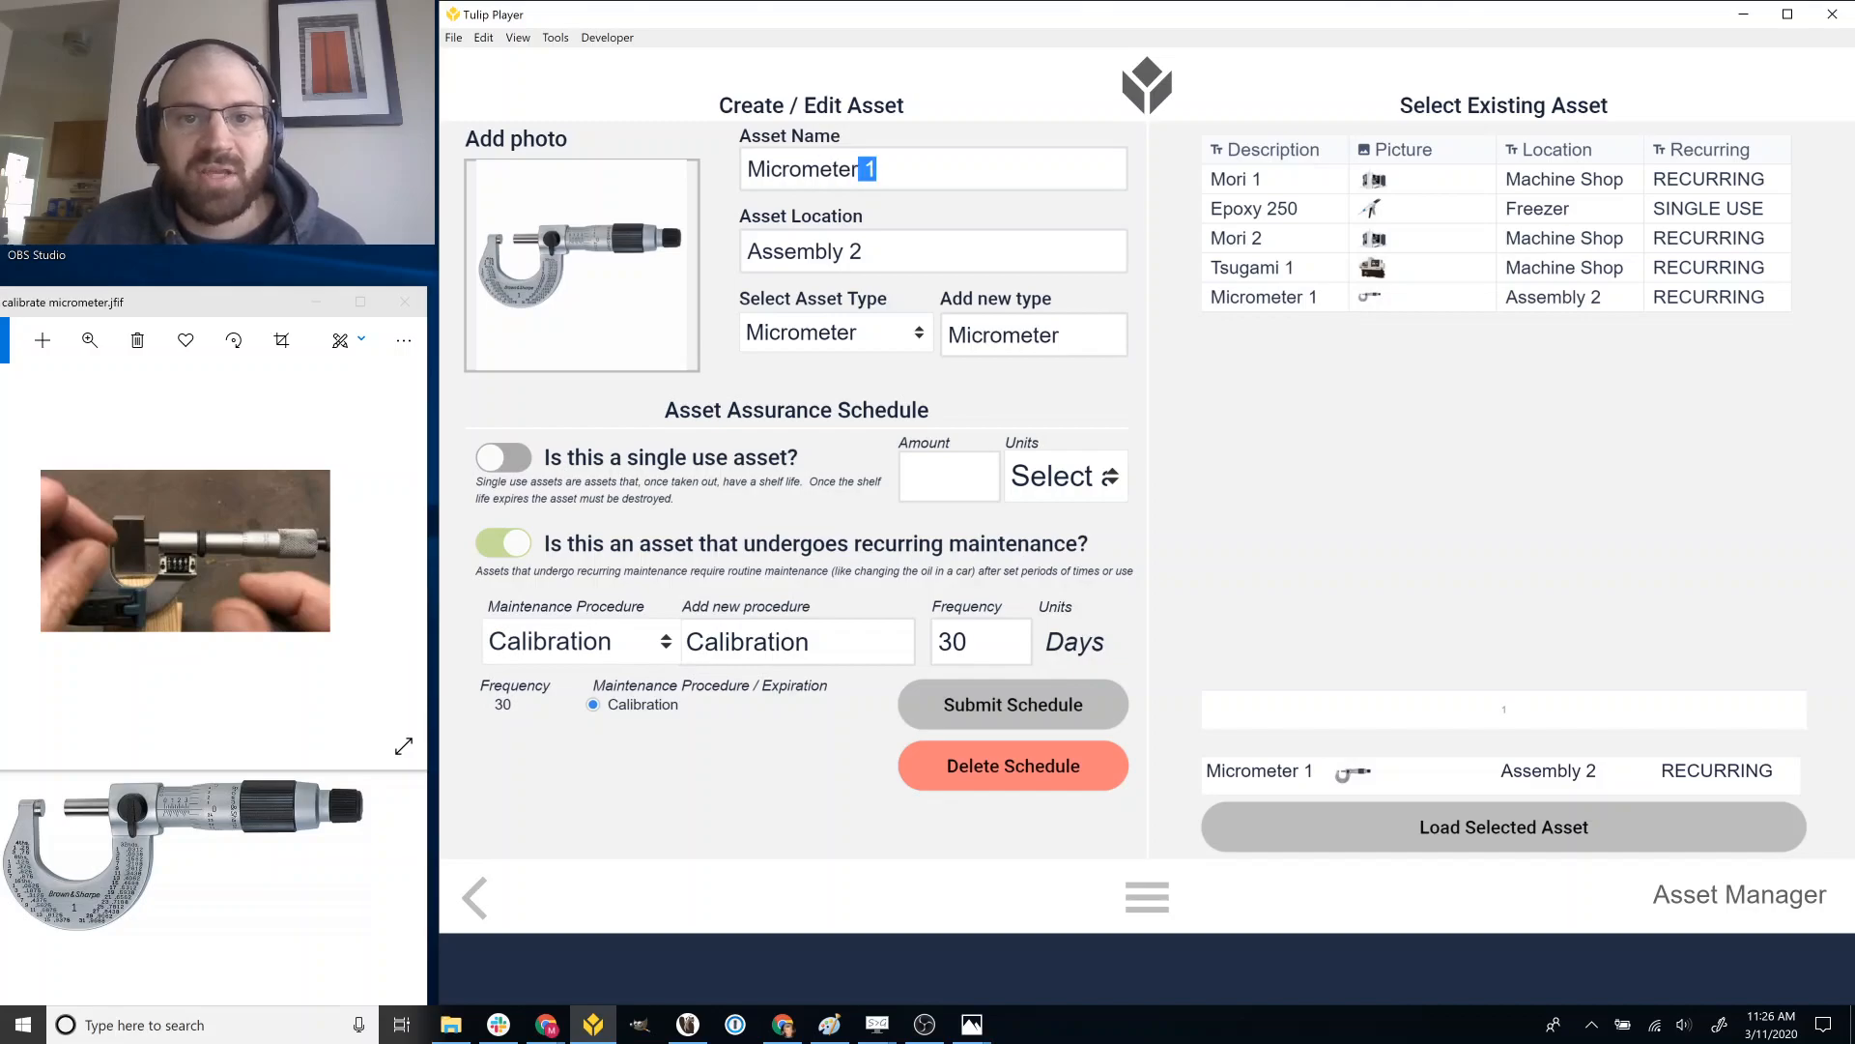
key(shift+Home)
click(1257, 268)
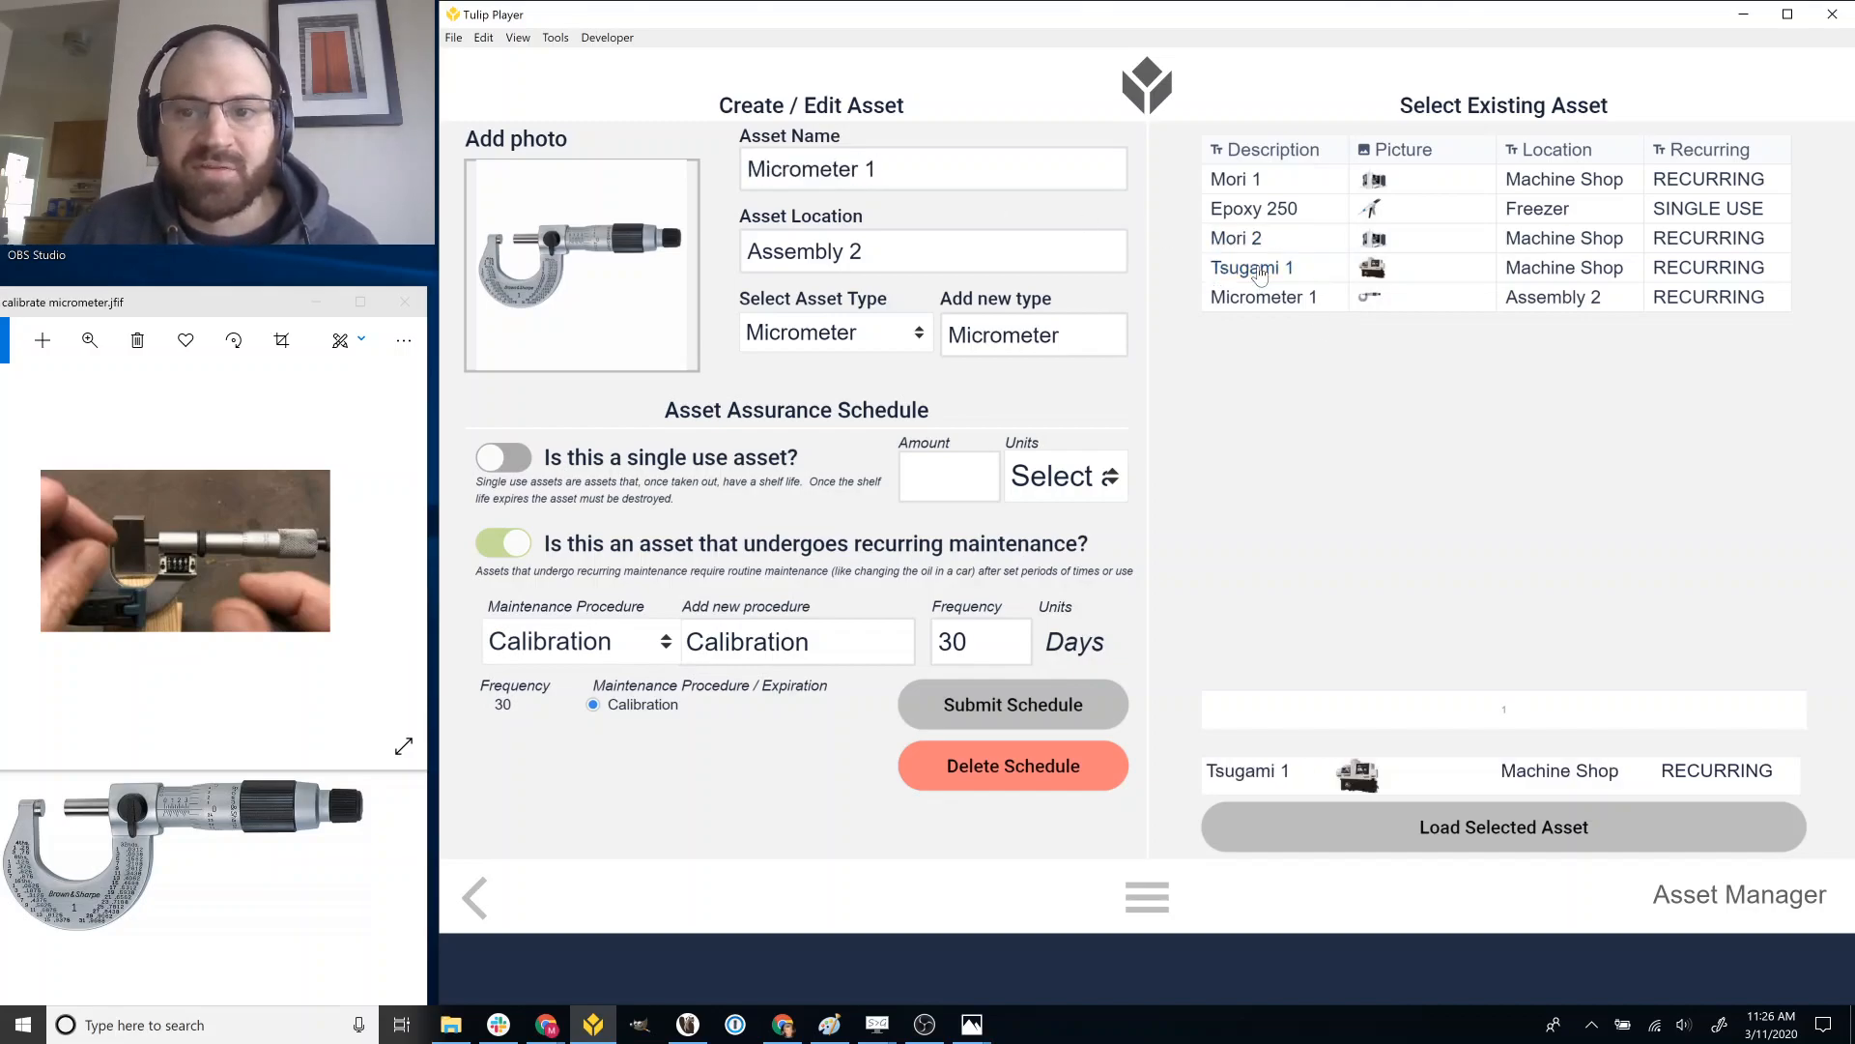
click(1493, 827)
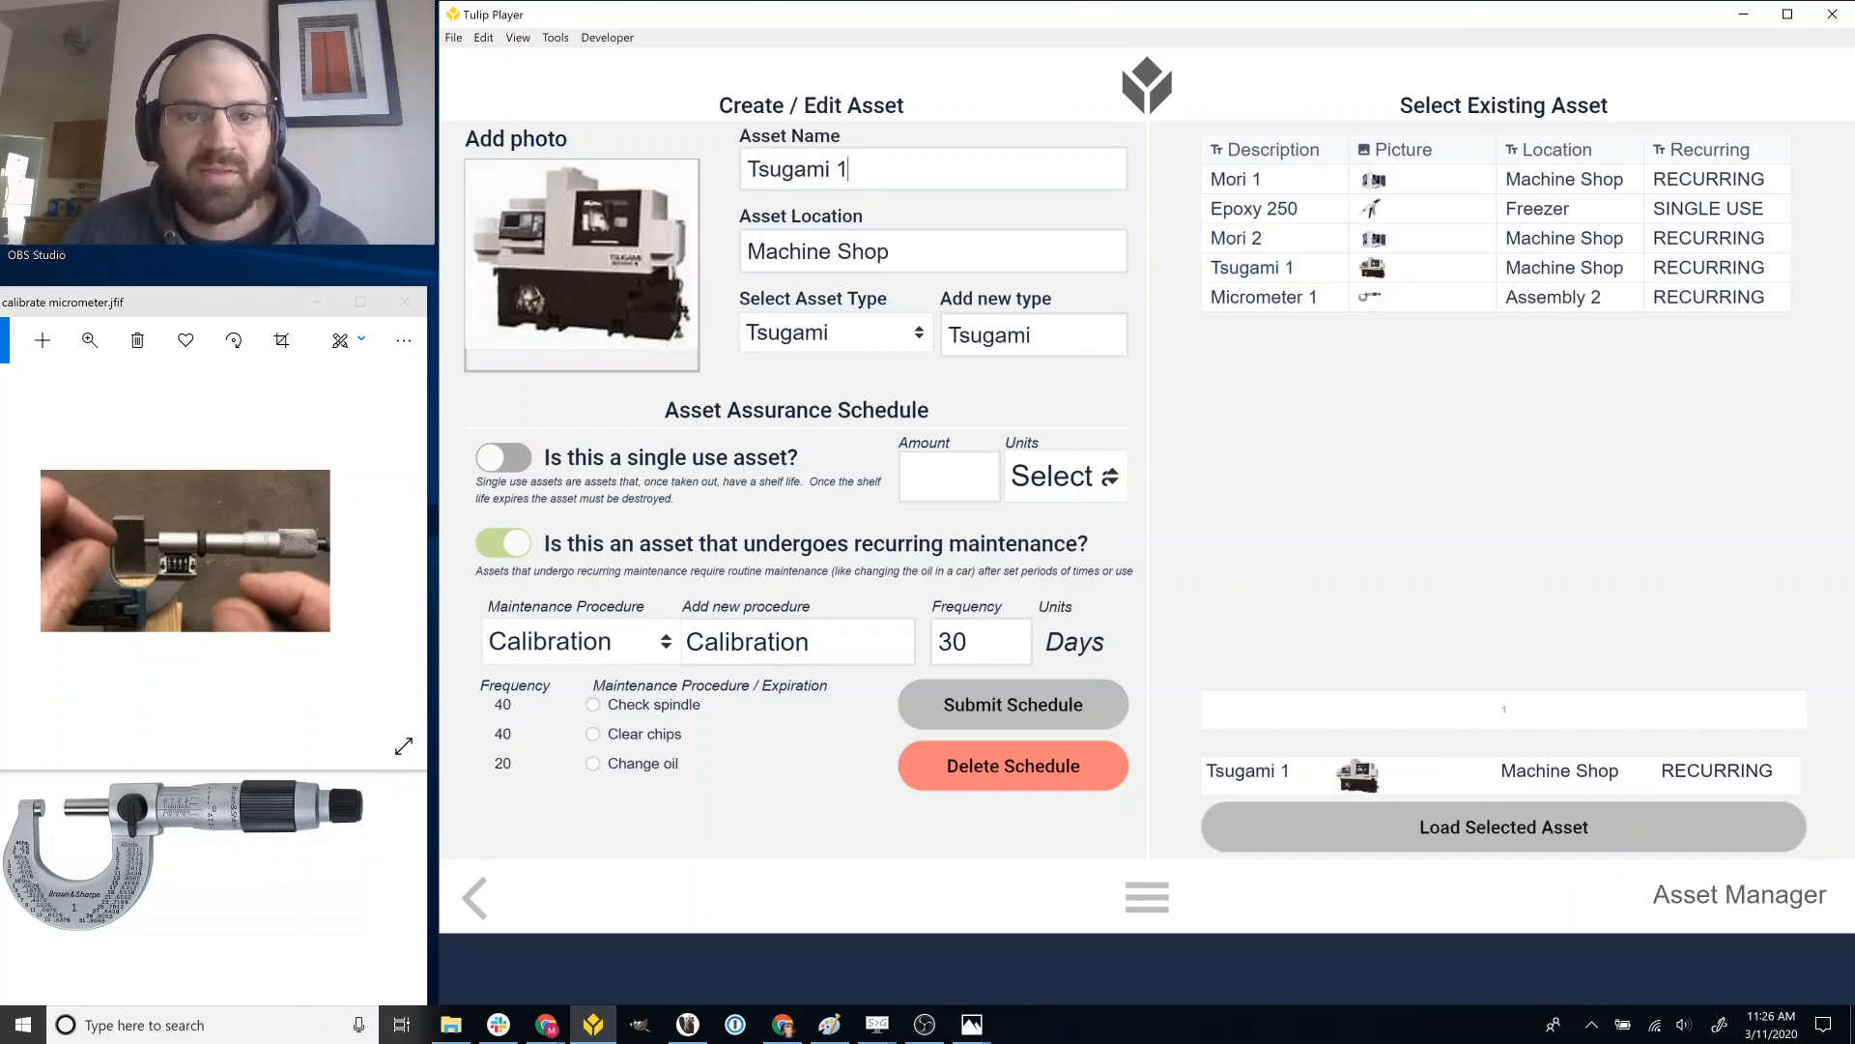
key(BackSpace)
text(2)
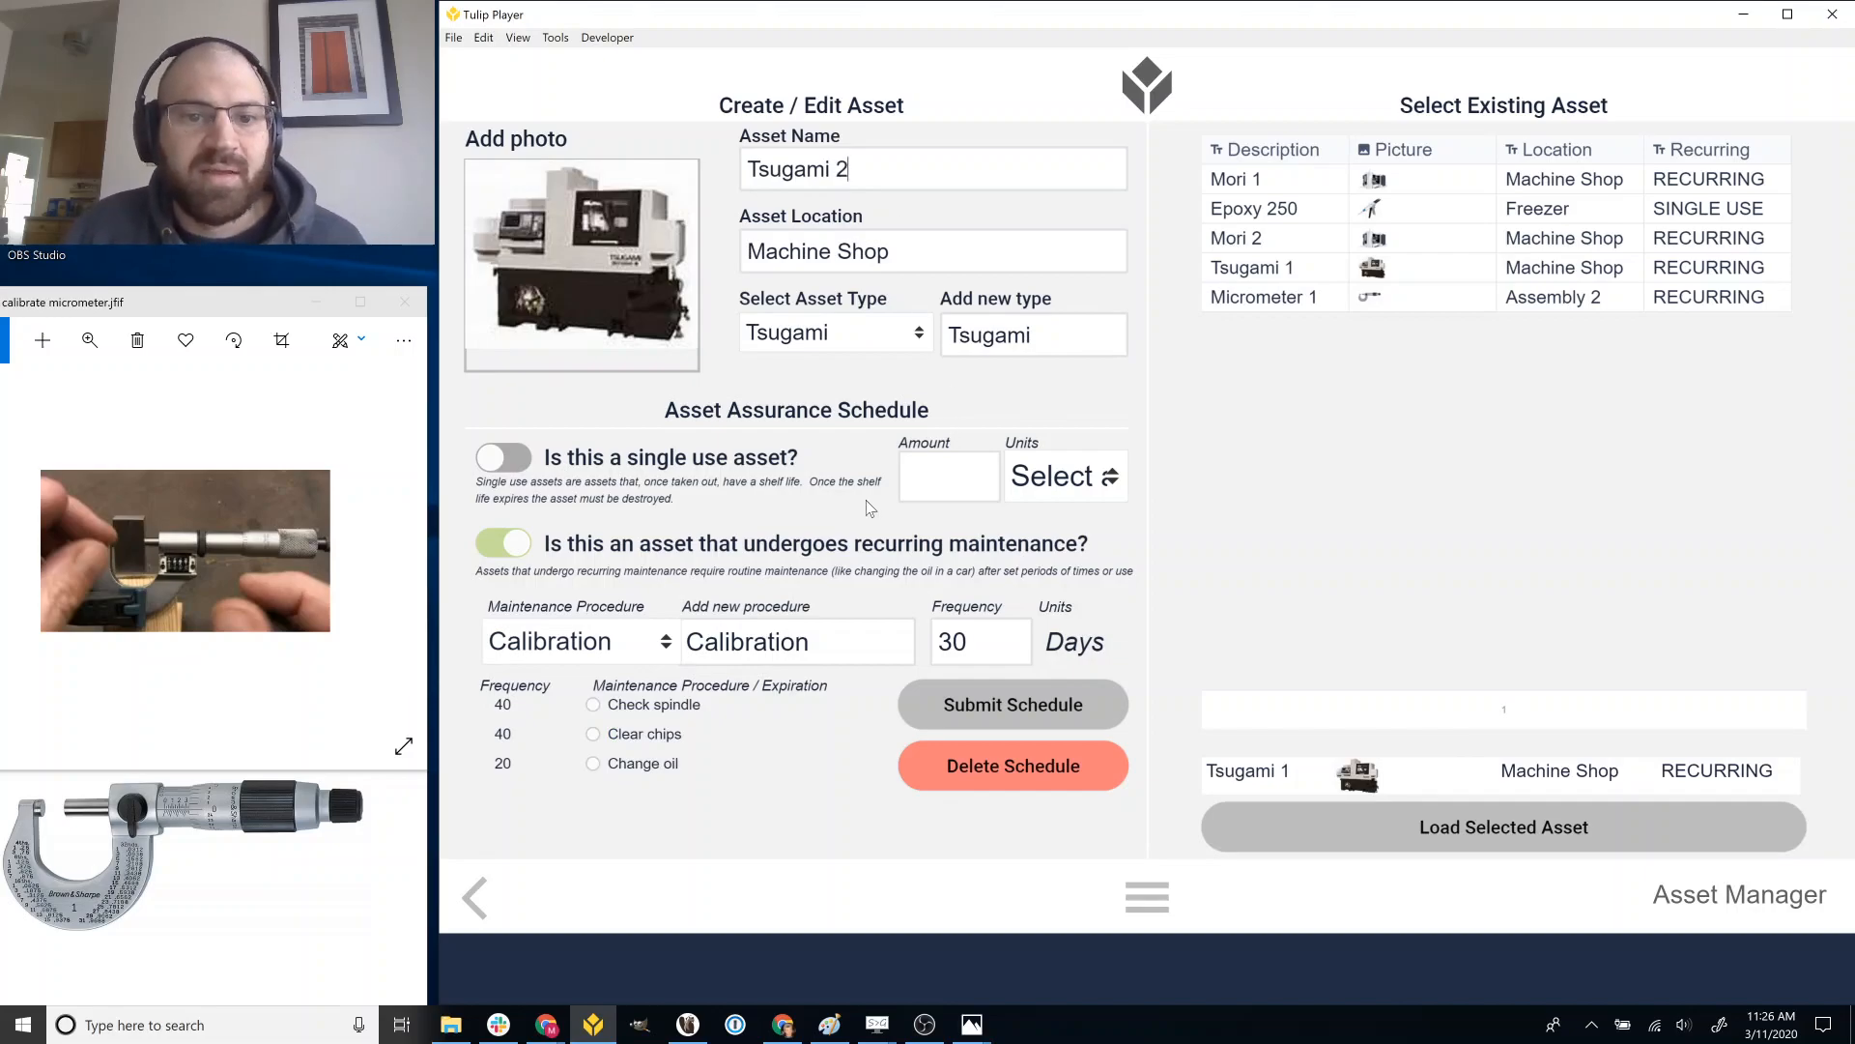
Choose the Check spindle procedure for Tsugami 2, set its frequency to 15 days and submit the schedule.
double_click(954, 642)
text(Chan)
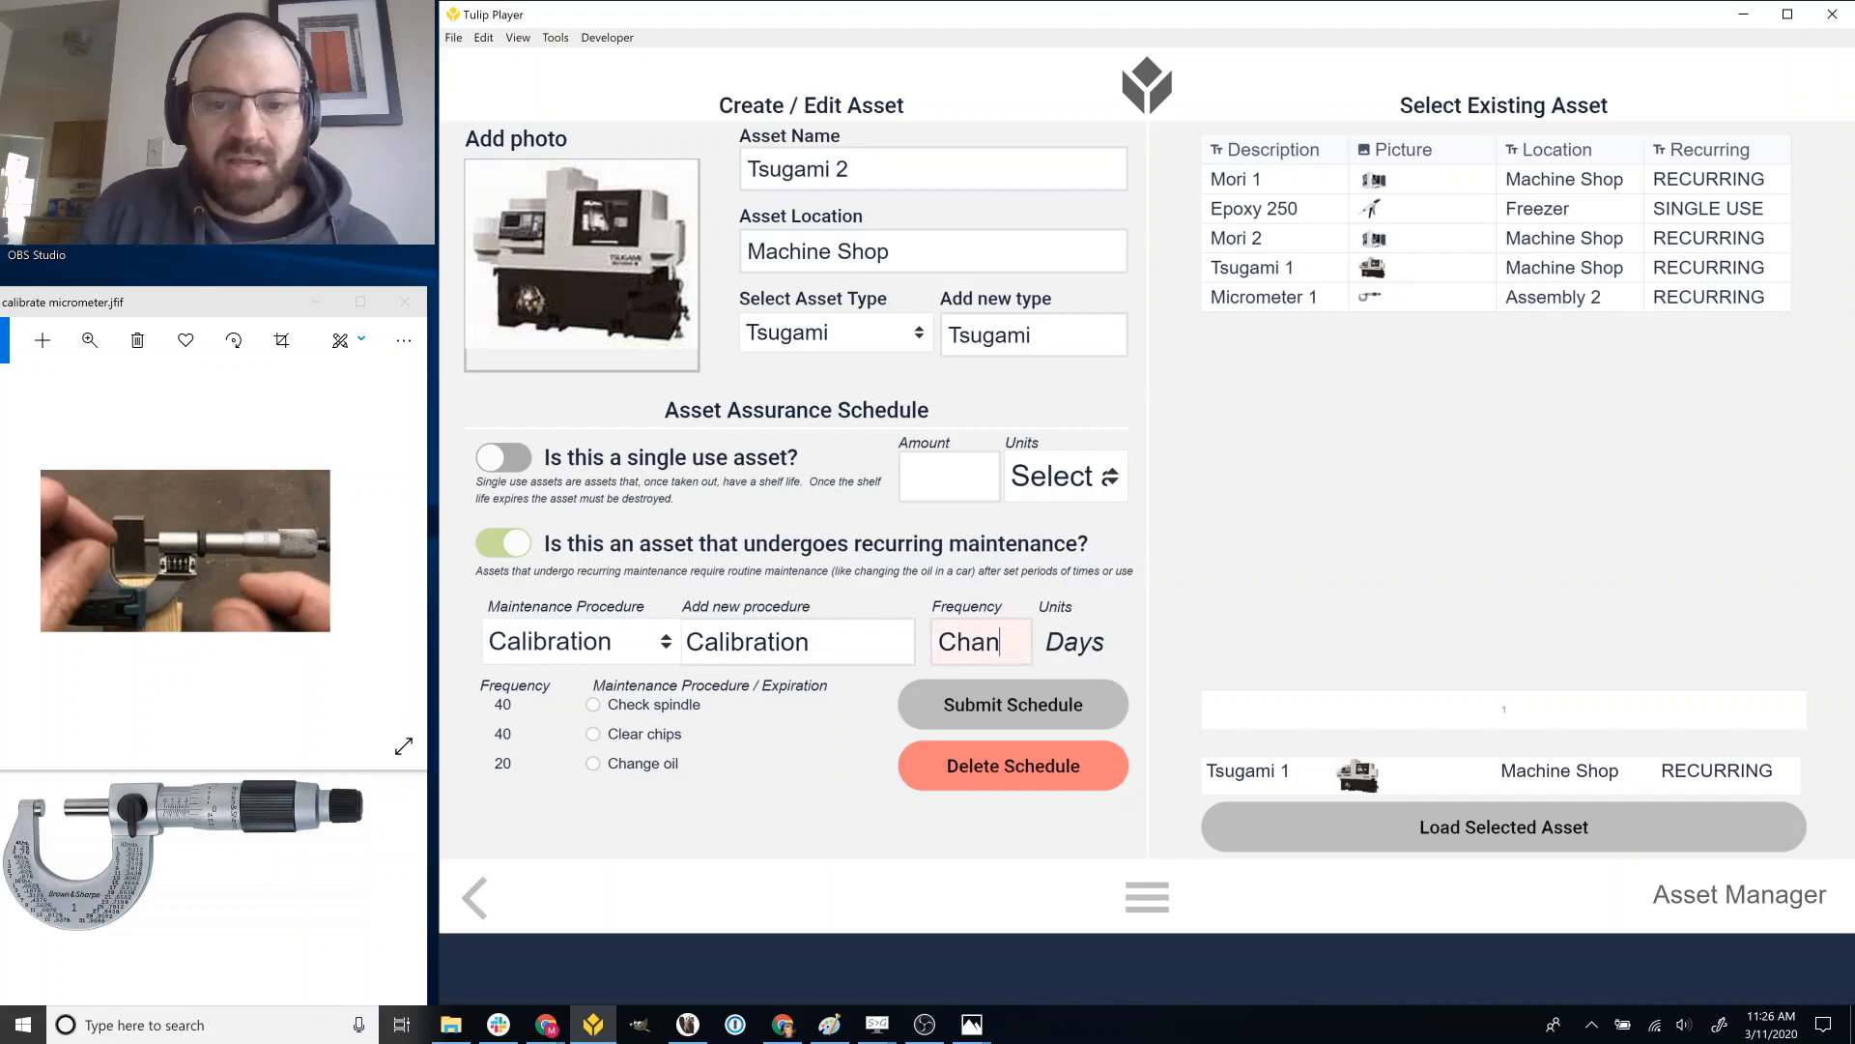
key(BackSpace)
key(BackSpace)
key(BackSpace)
key(BackSpace)
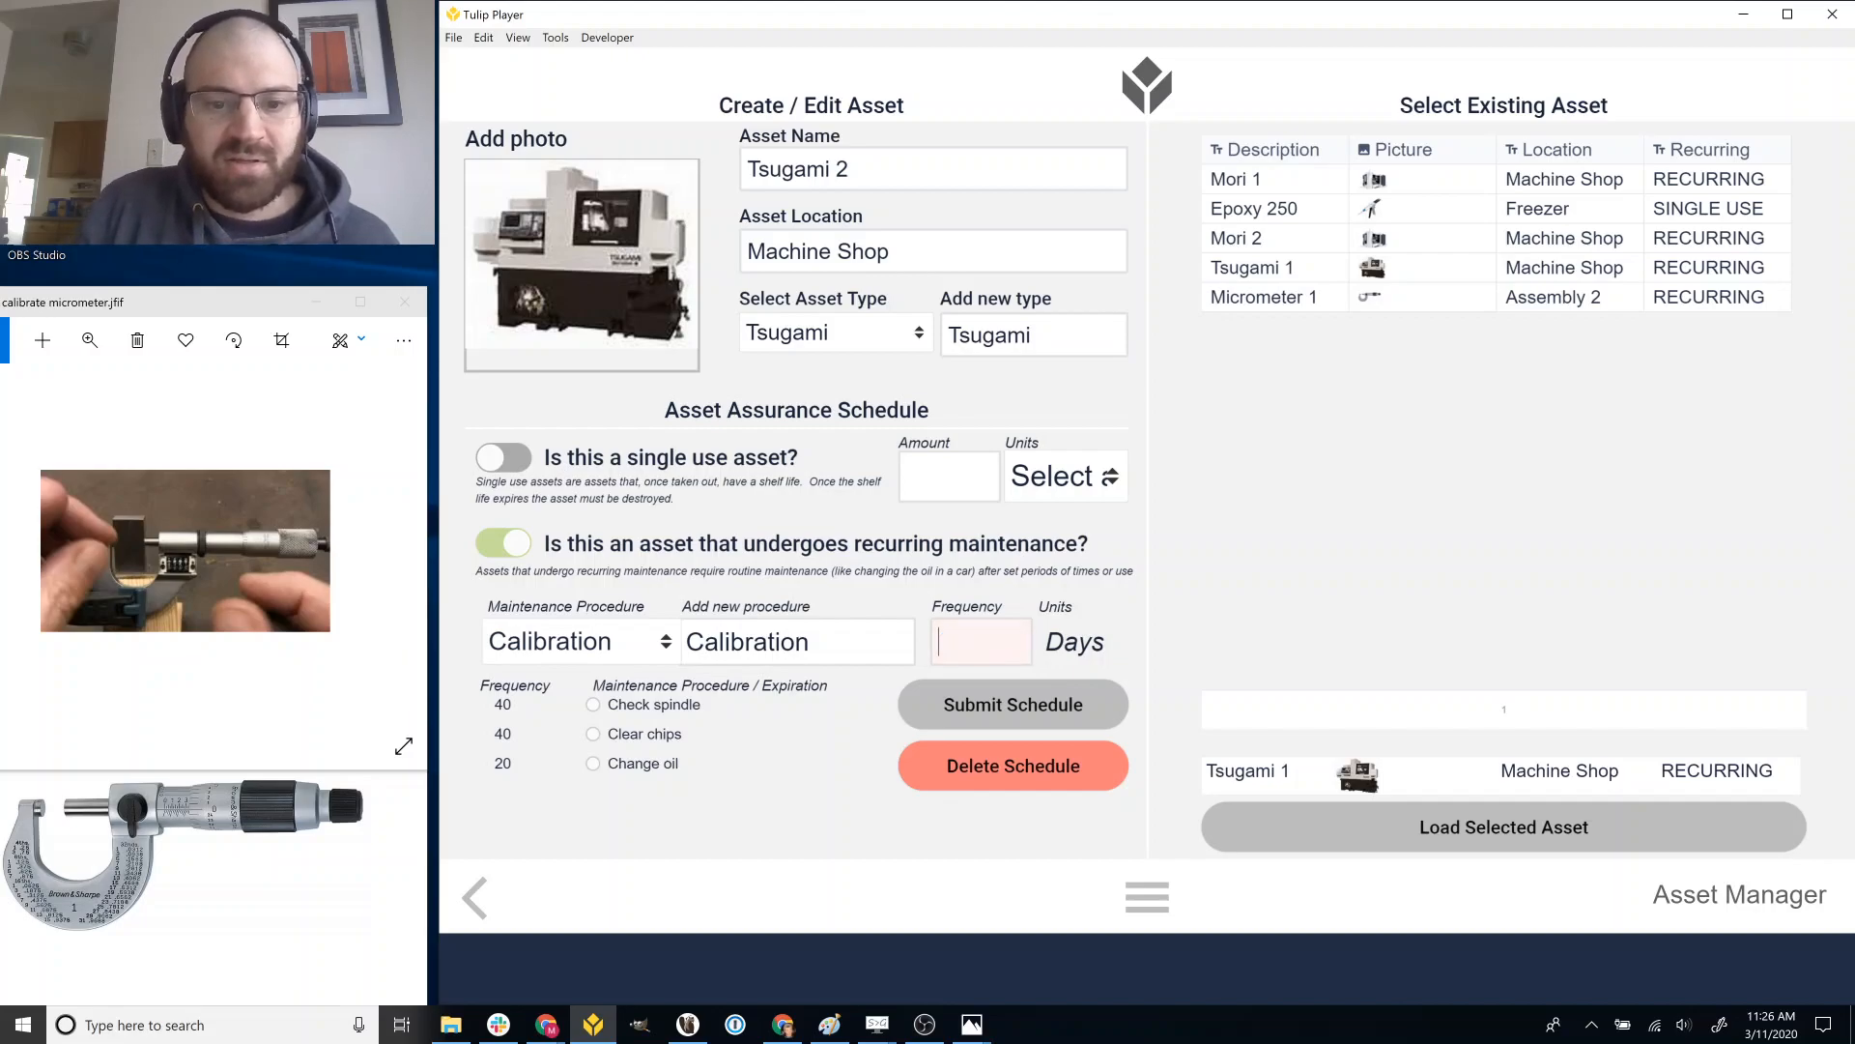
click(584, 646)
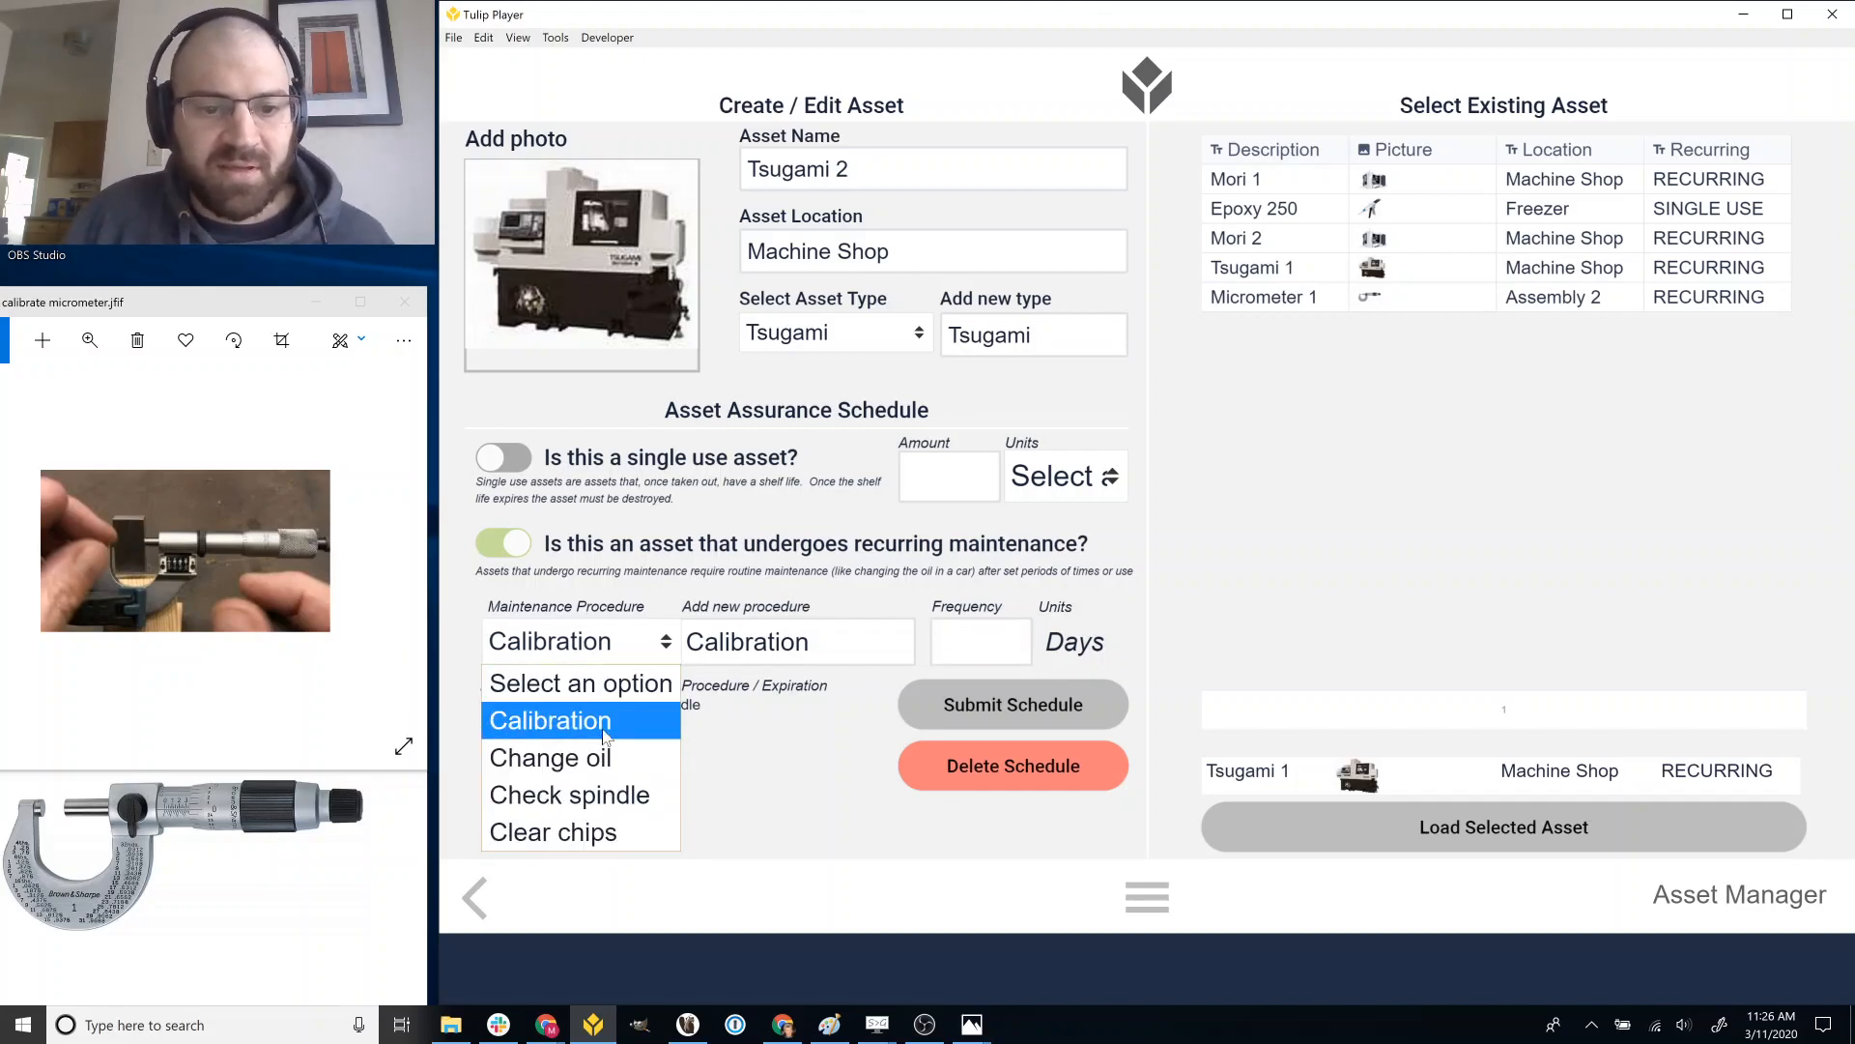
click(607, 806)
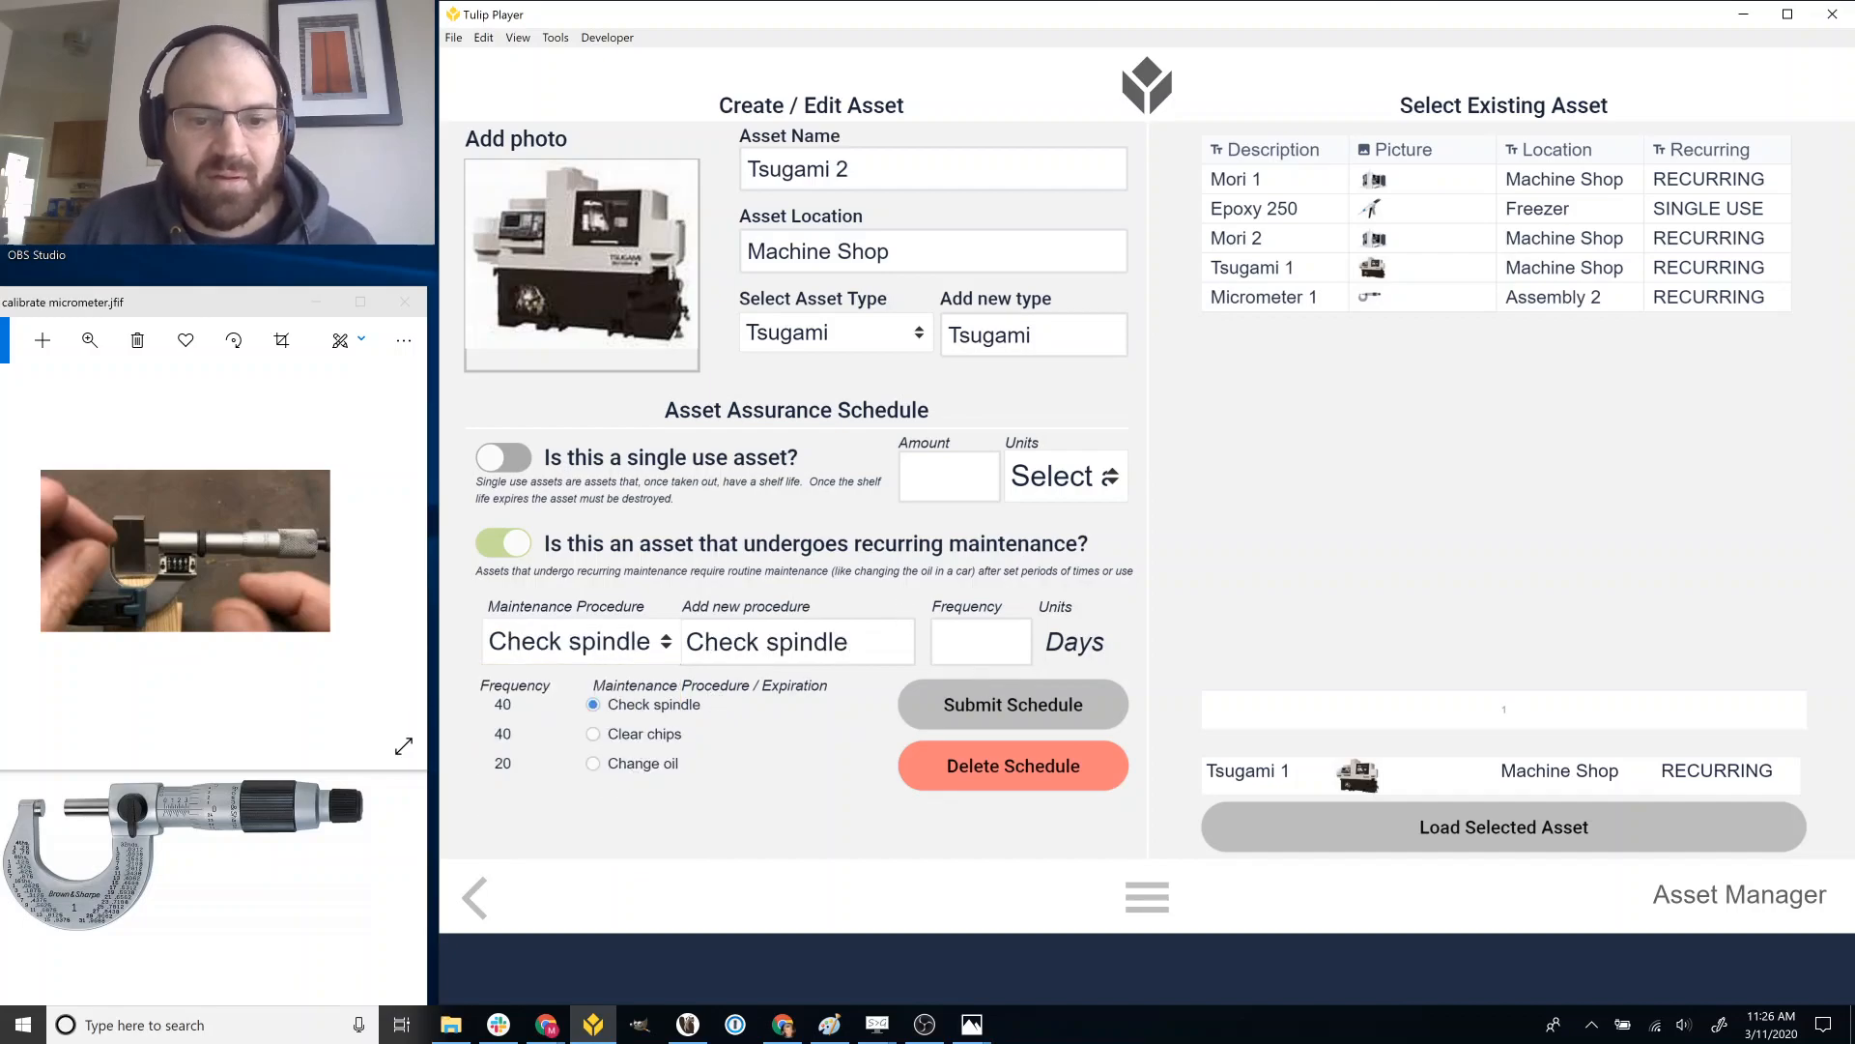
text(15)
click(1077, 698)
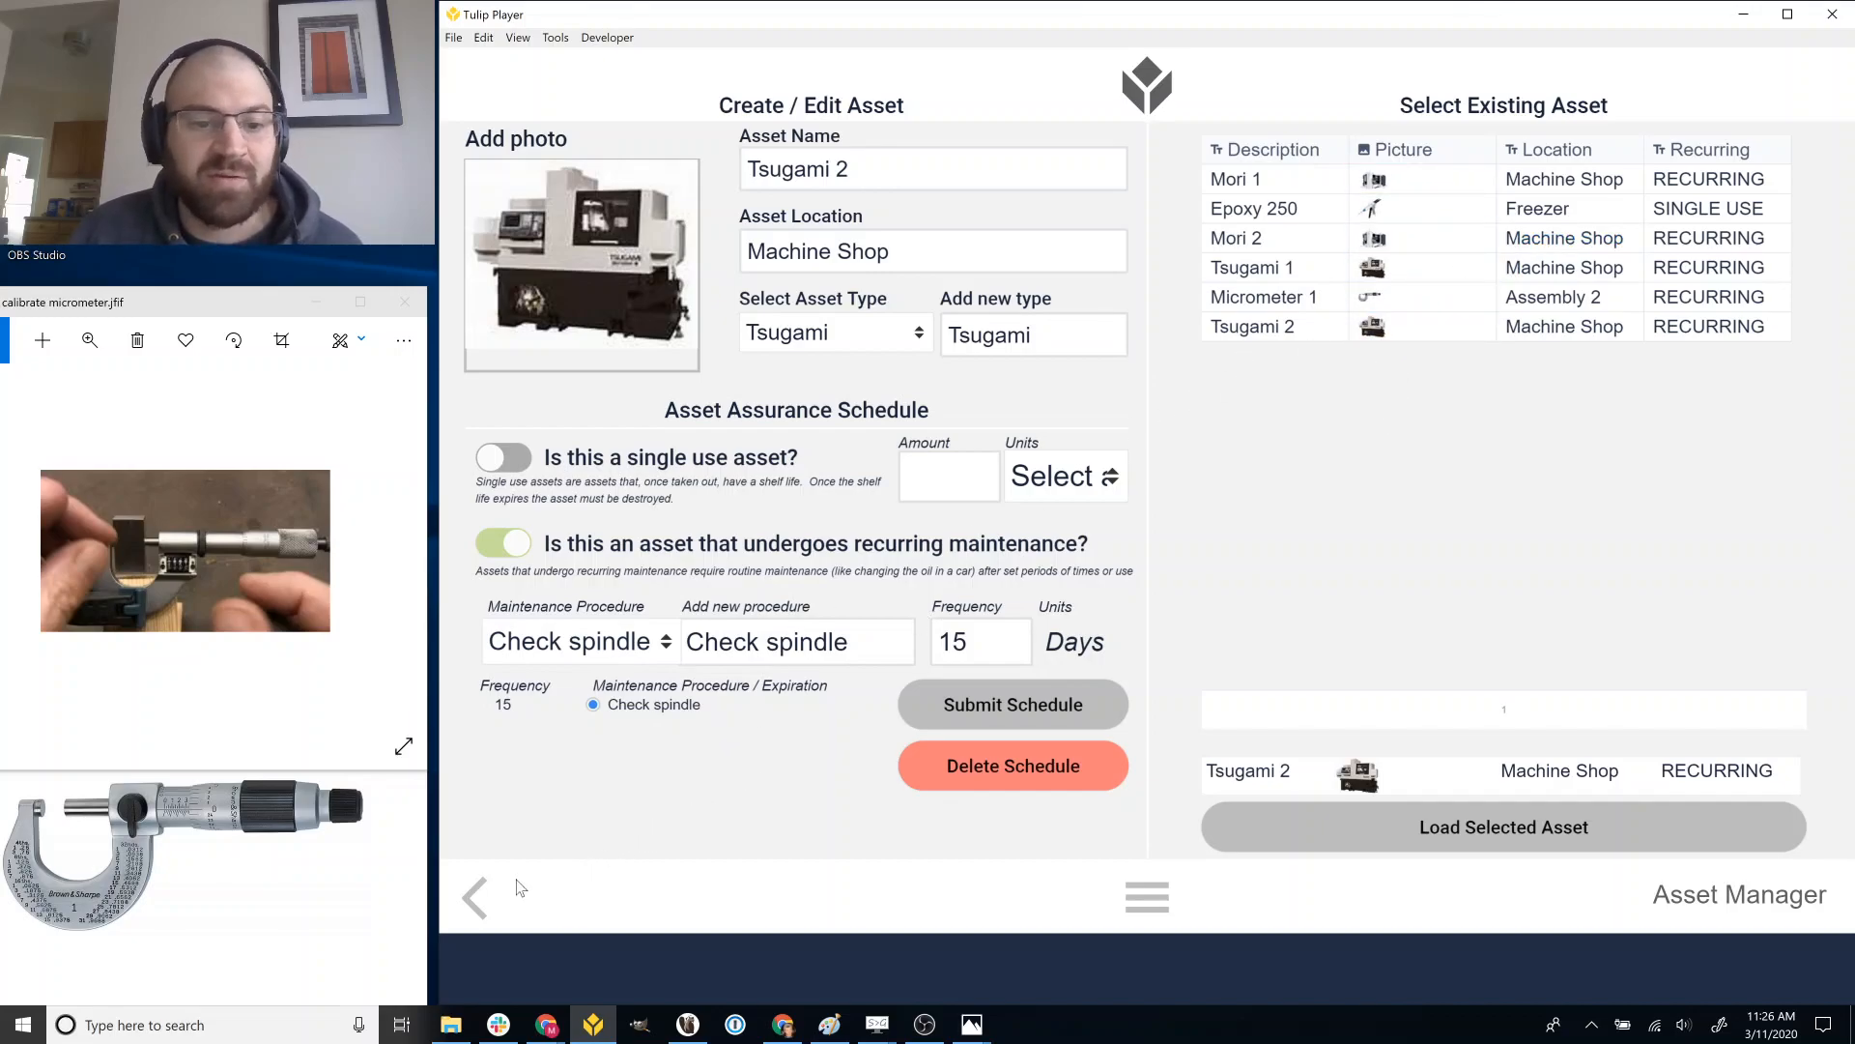
Go to maintenance procedure creation and select the Calibration procedure for the Micrometer asset type.
click(486, 901)
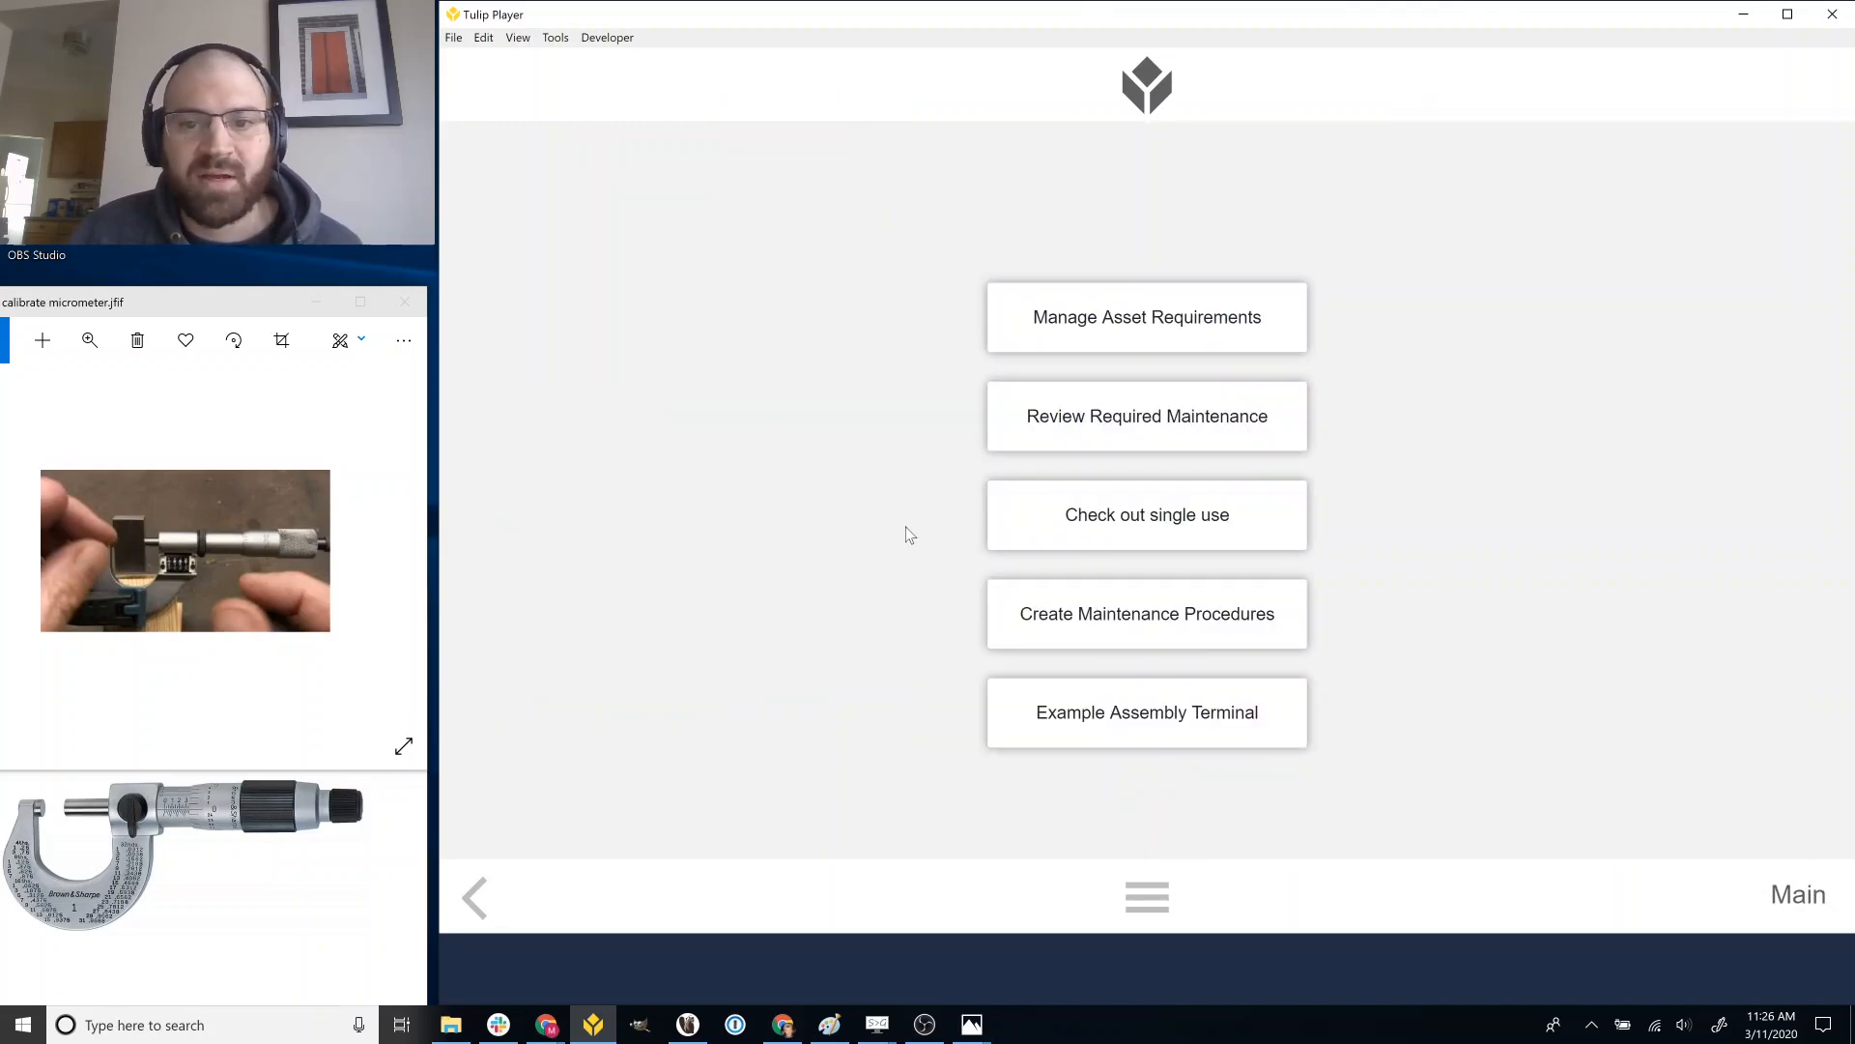
click(1056, 629)
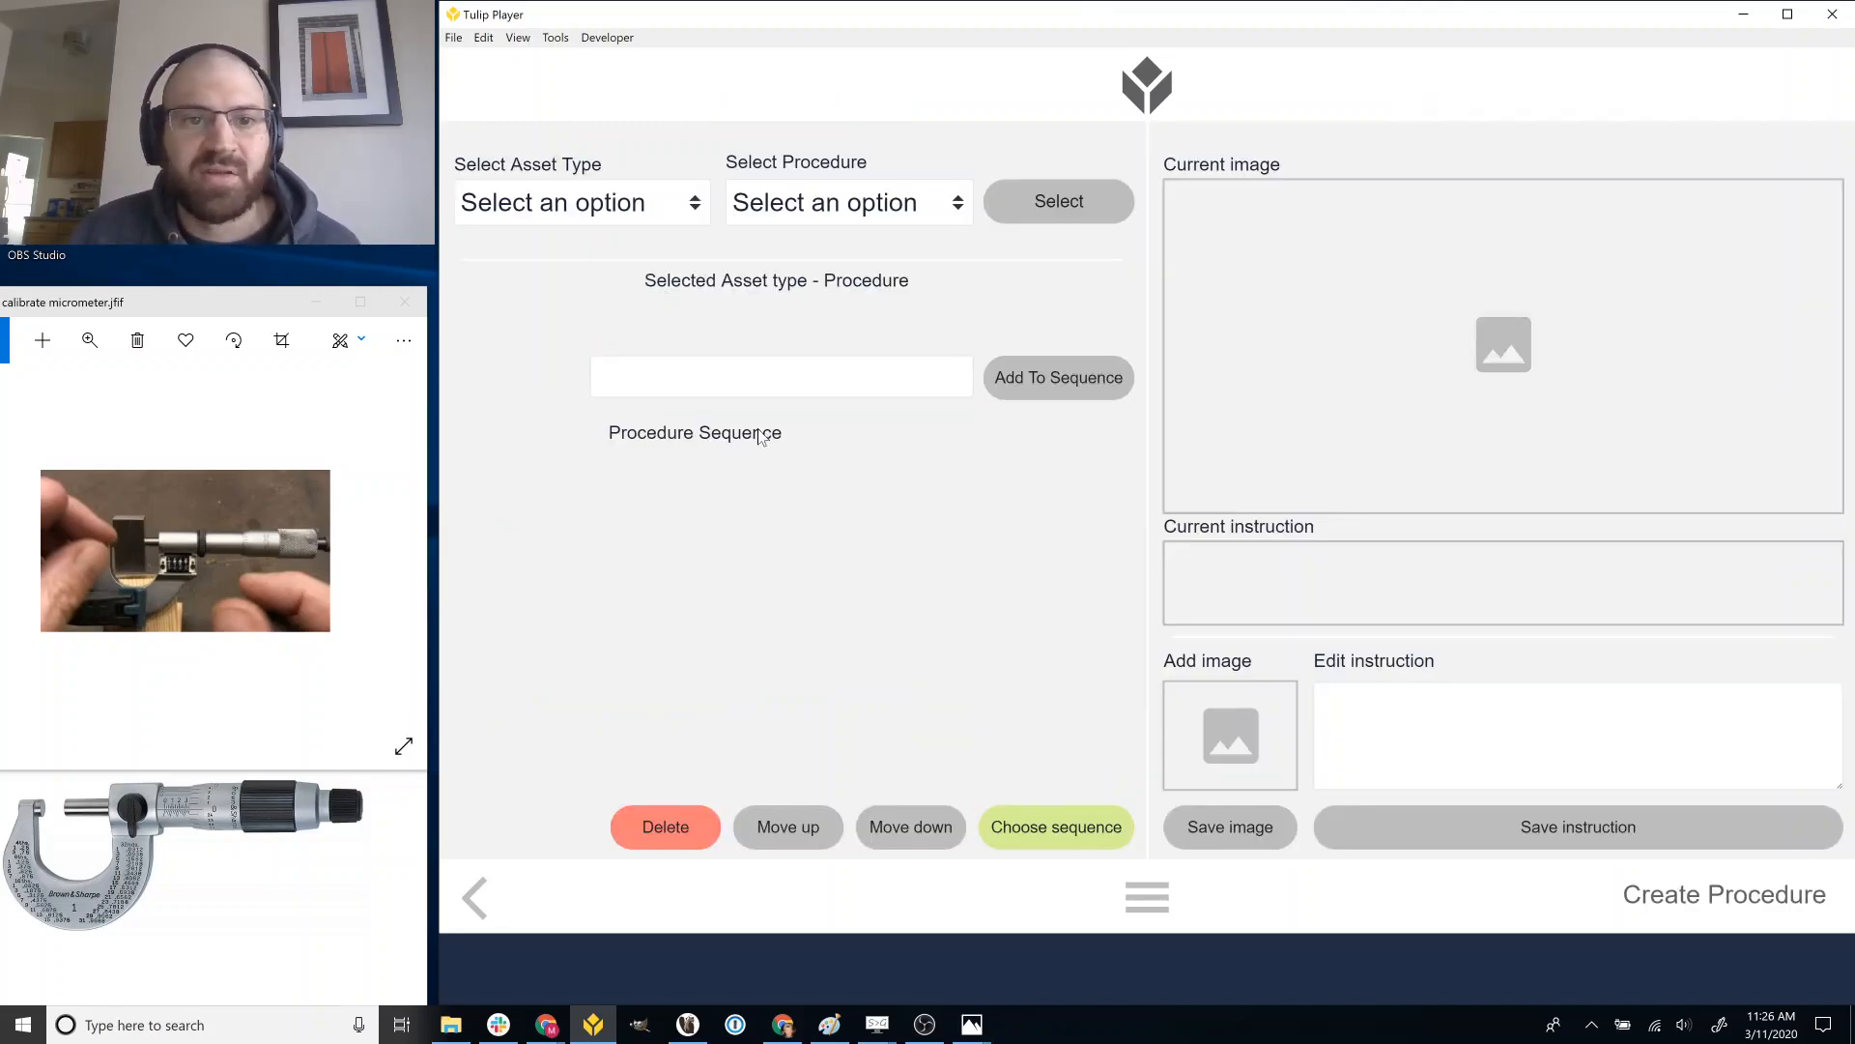
click(664, 213)
click(637, 356)
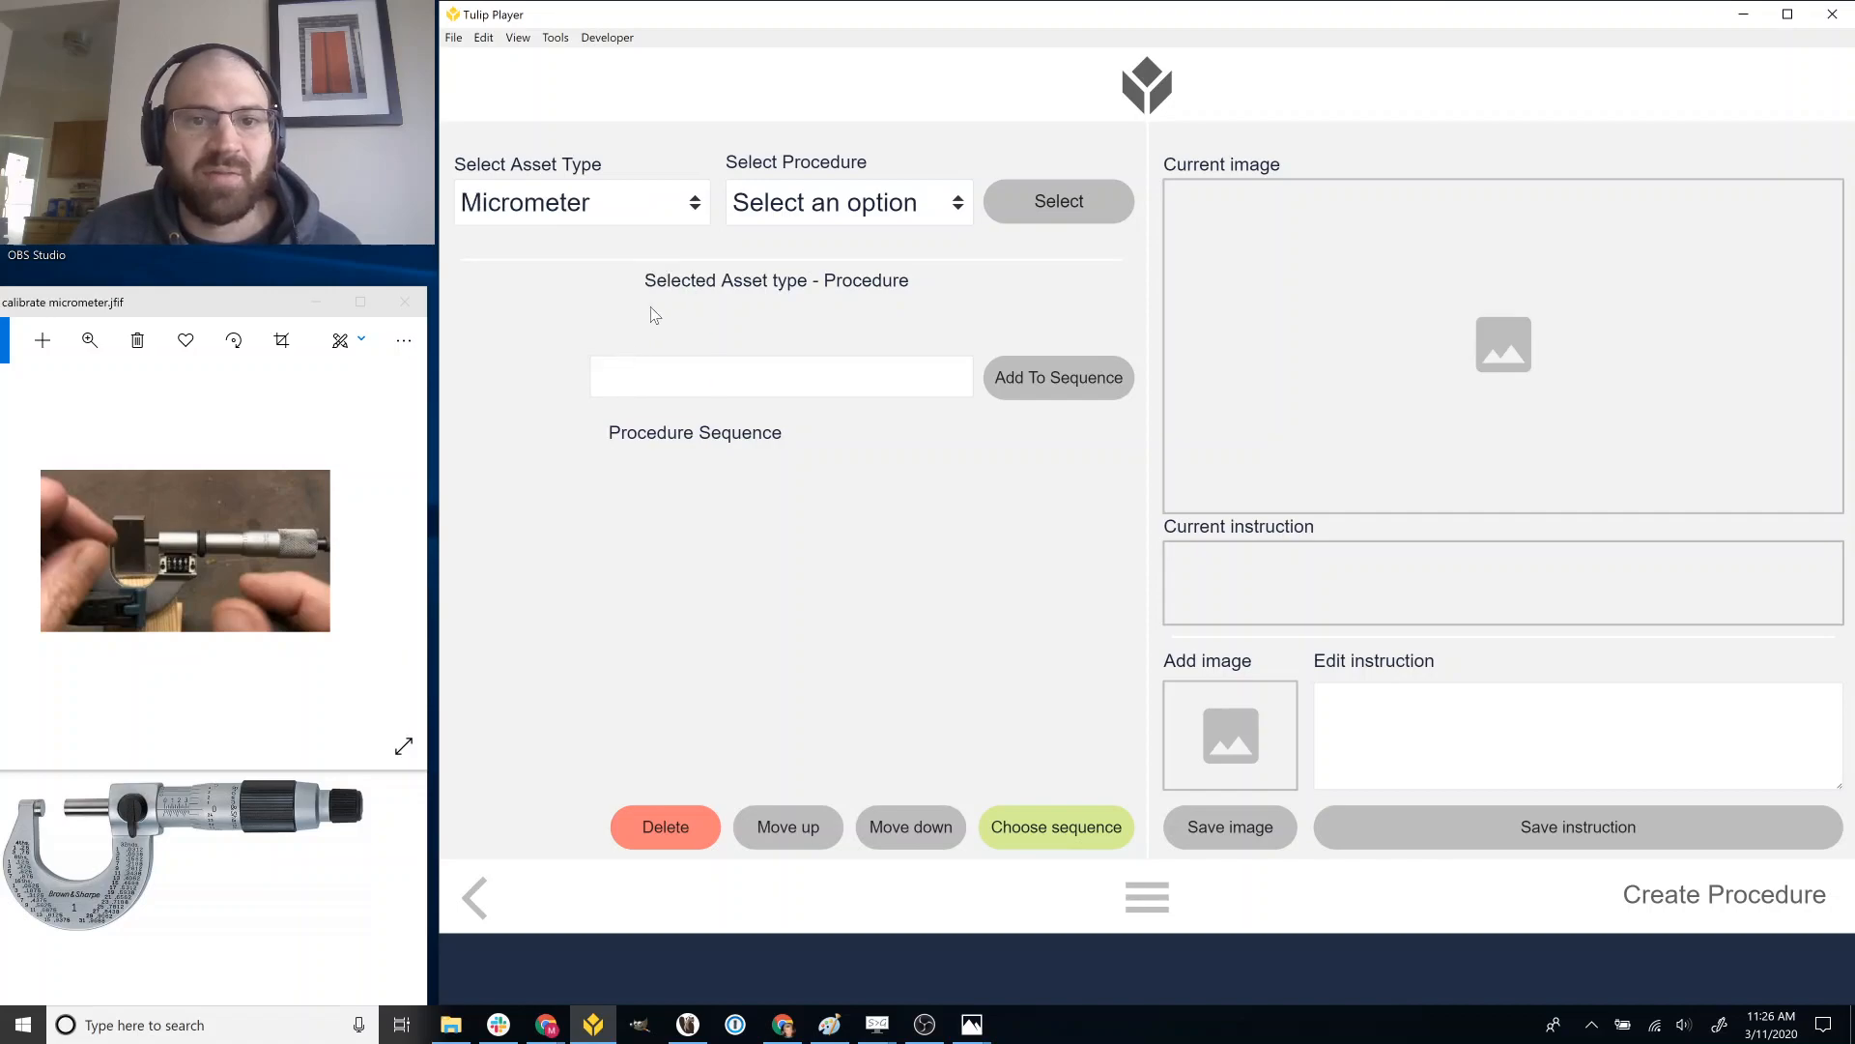
click(799, 213)
click(822, 281)
click(1060, 201)
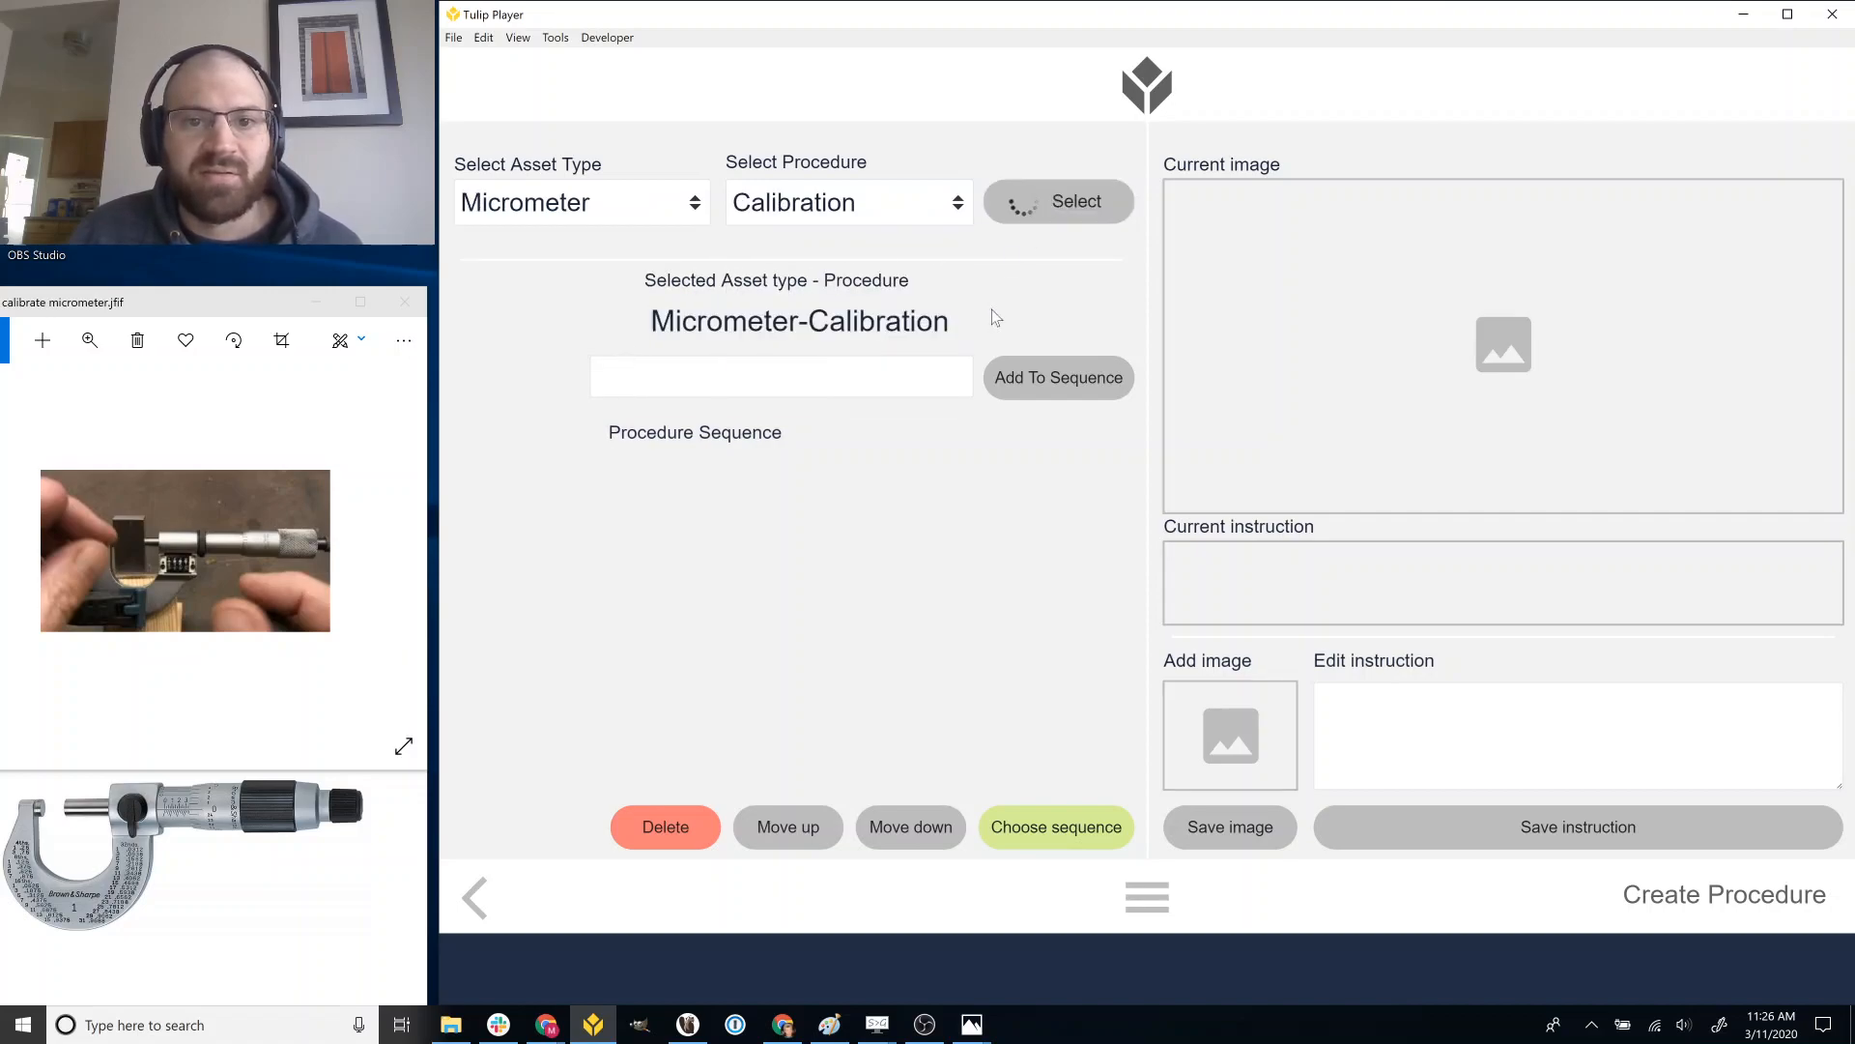
Add the entry "Calibrate against block" to the procedure sequence.
text(Ca)
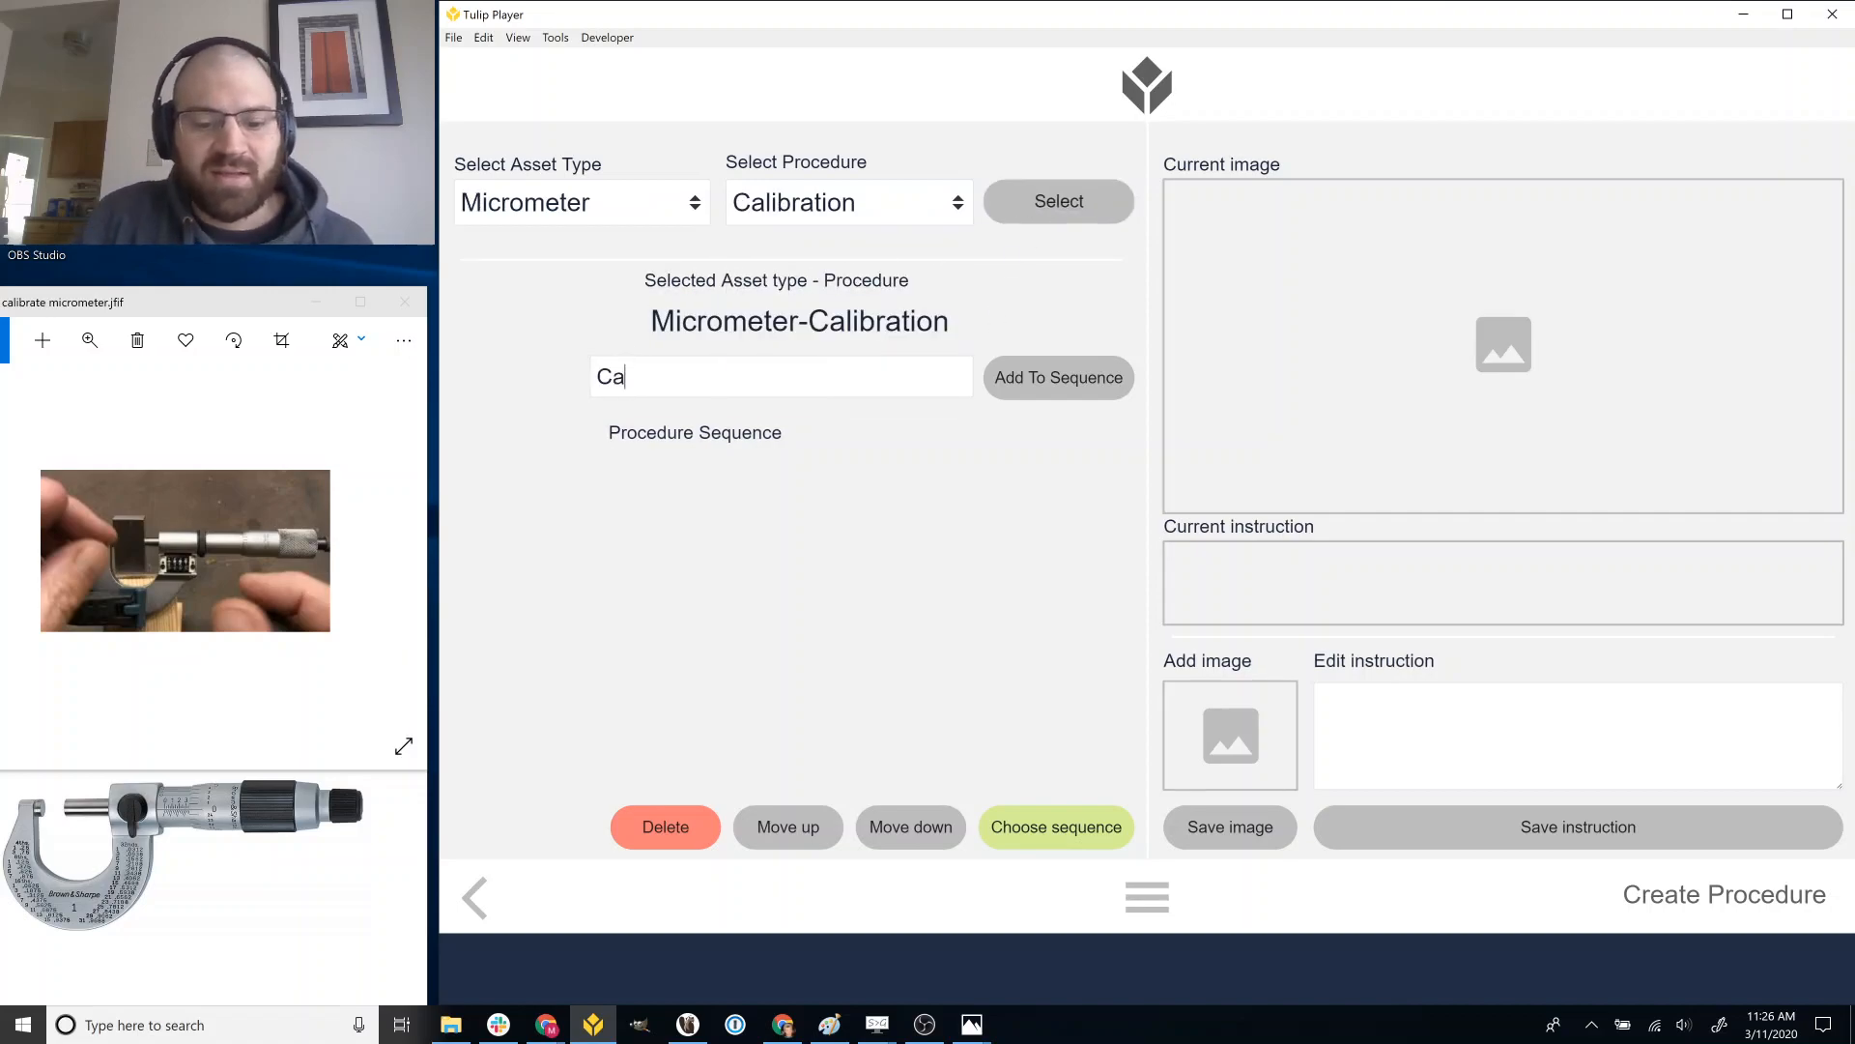
text(librate against ga)
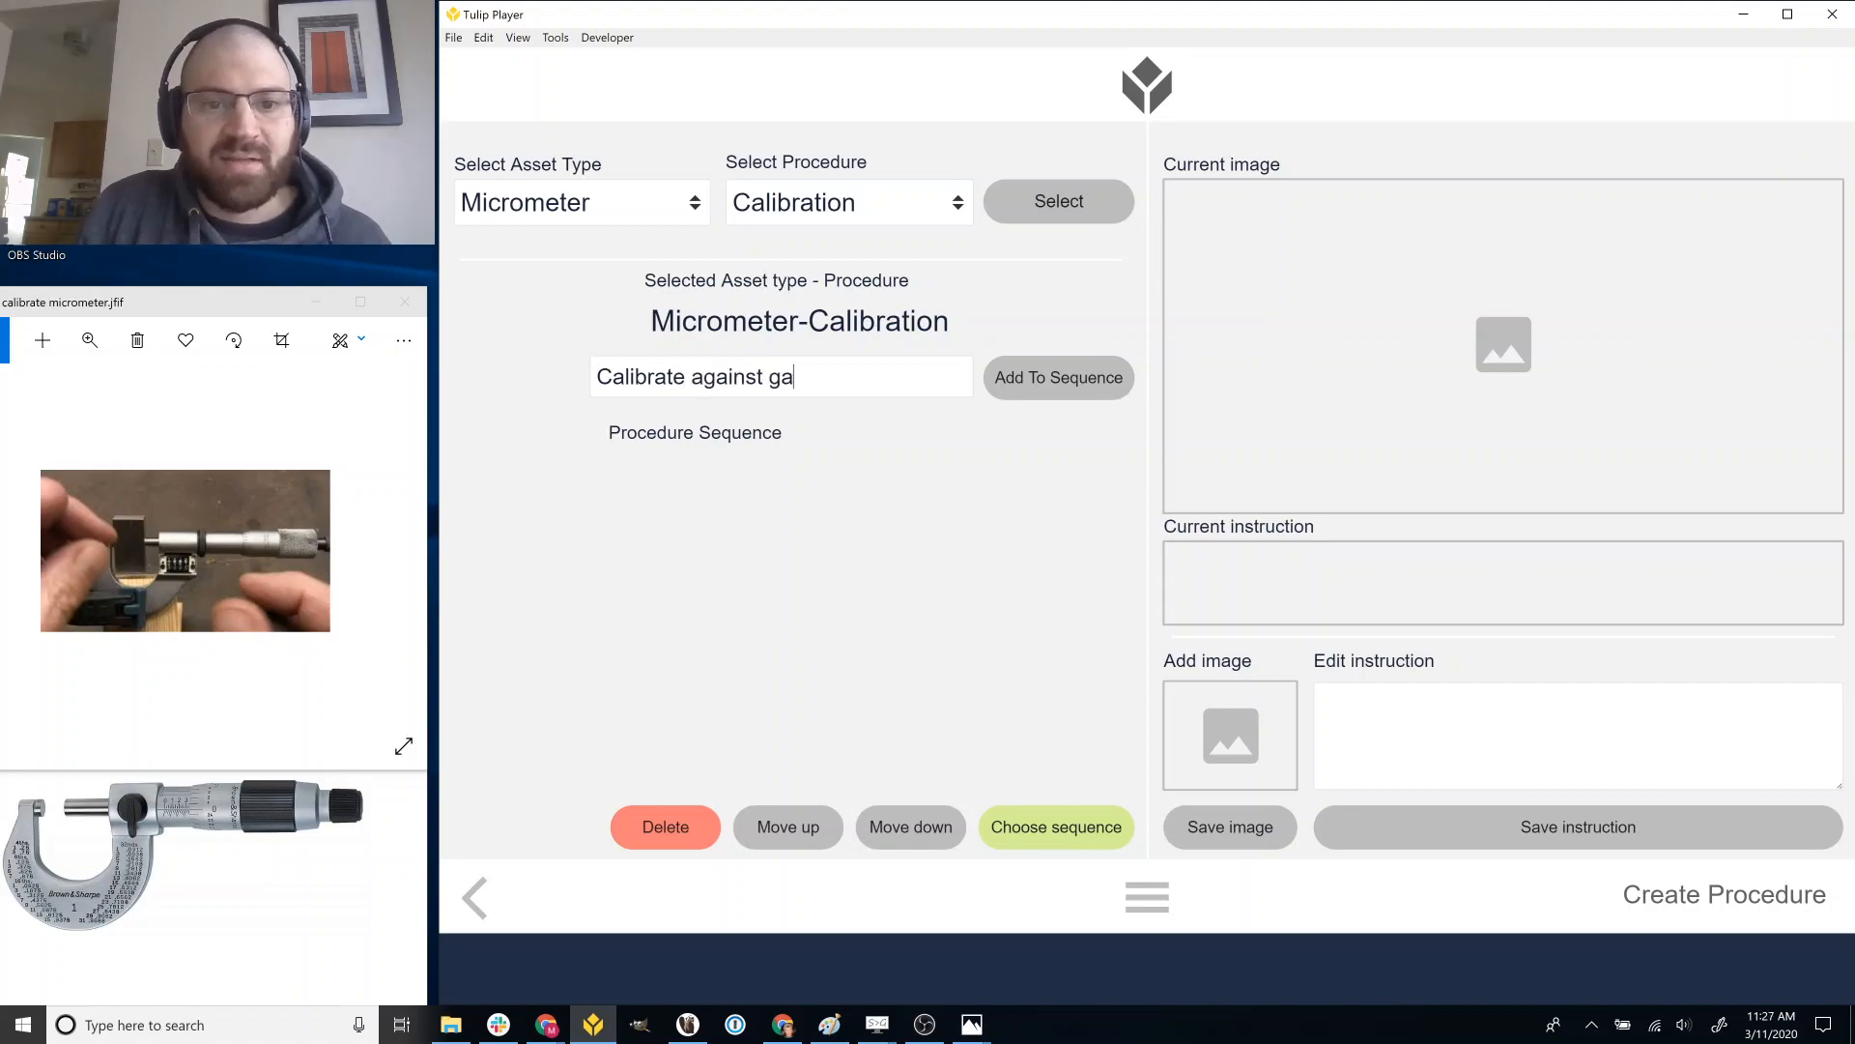
key(BackSpace)
key(BackSpace)
text(block)
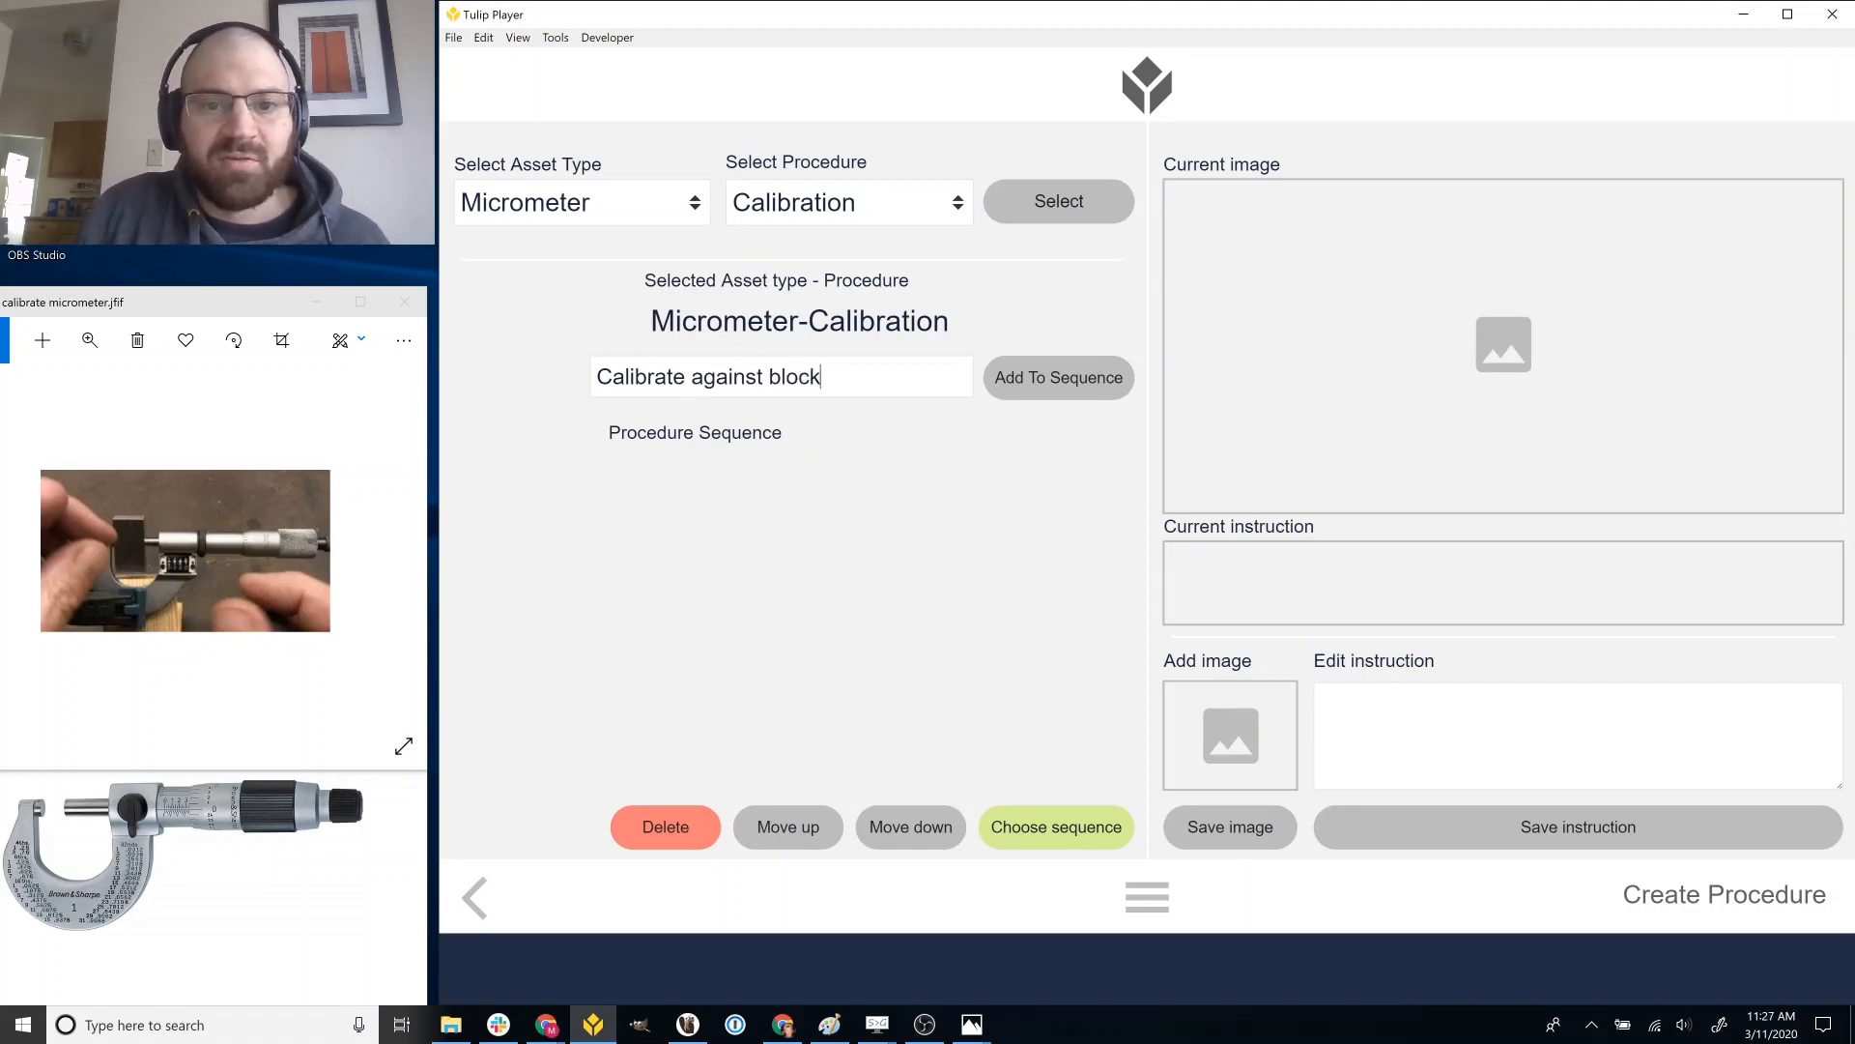
click(1099, 392)
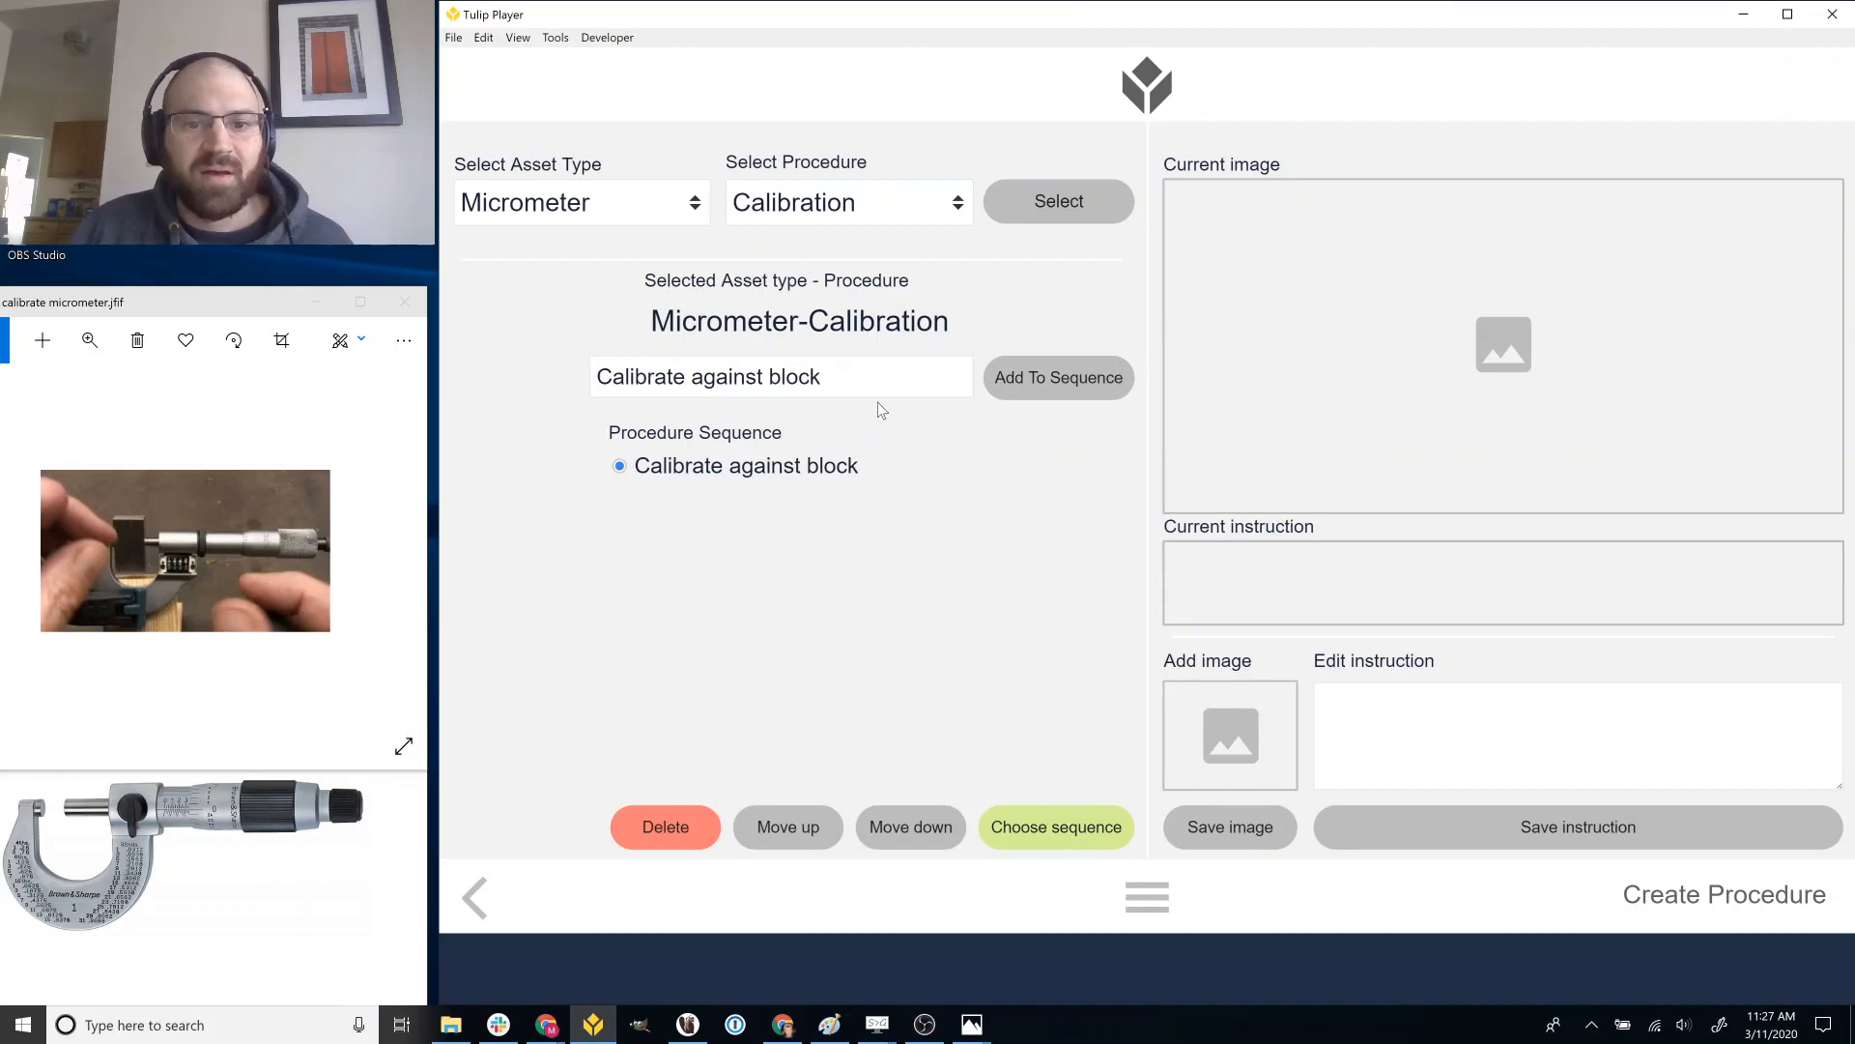
Add the entry "Update label" to the procedure sequence and move it above "Calibrate against block".
key(ctrl+shift+Left)
key(ctrl+shift+Left)
key(ctrl+shift+Left)
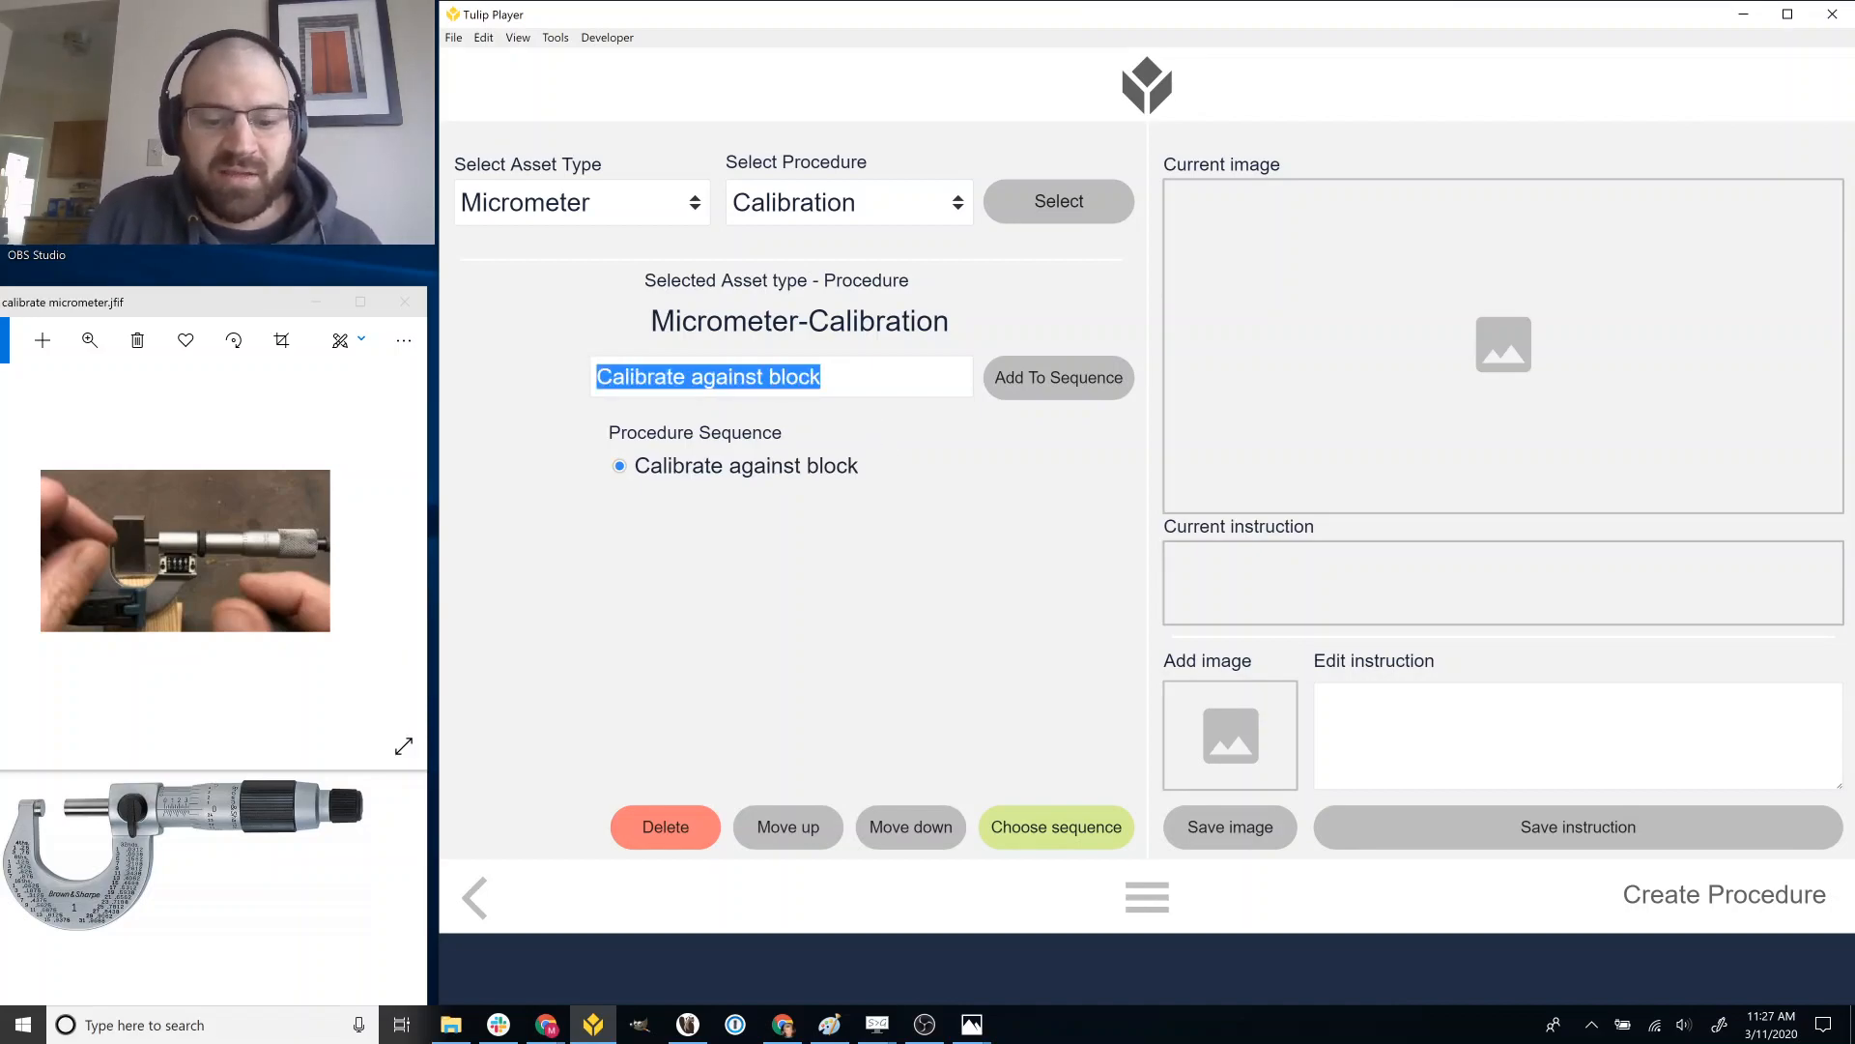
text(Update label)
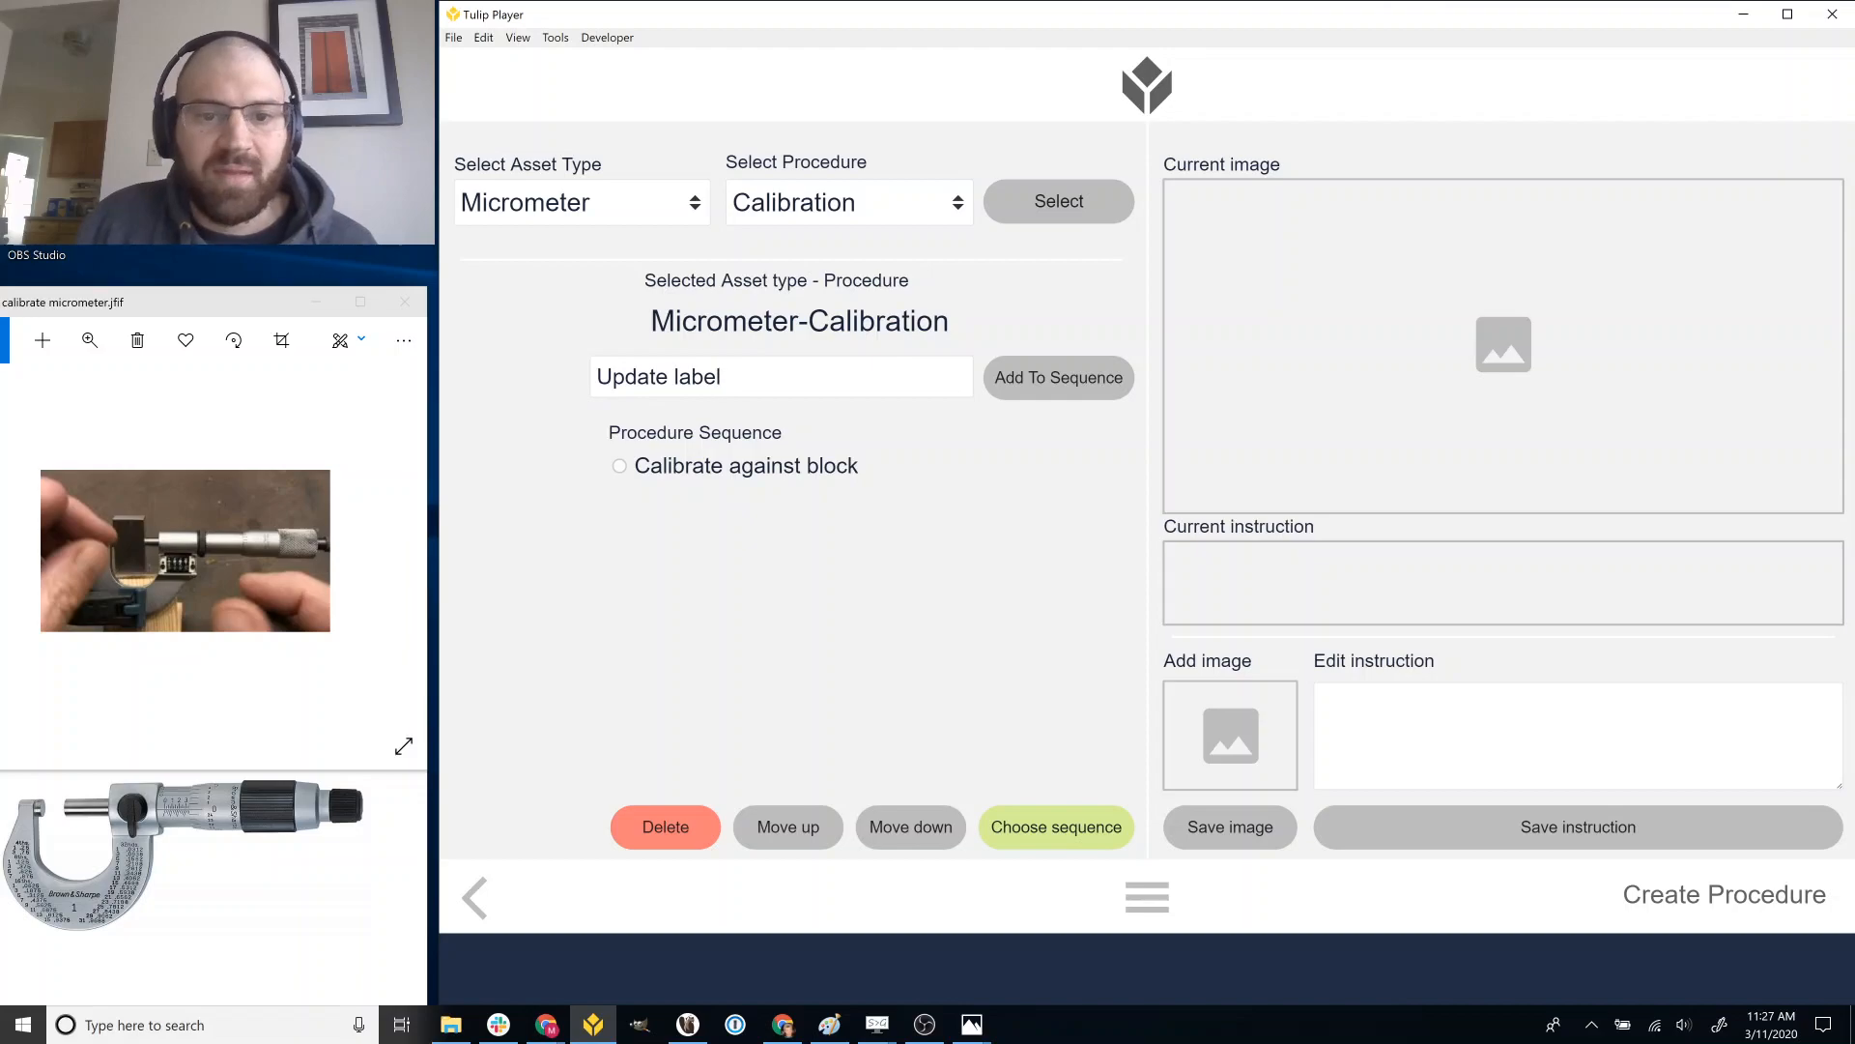
click(1026, 395)
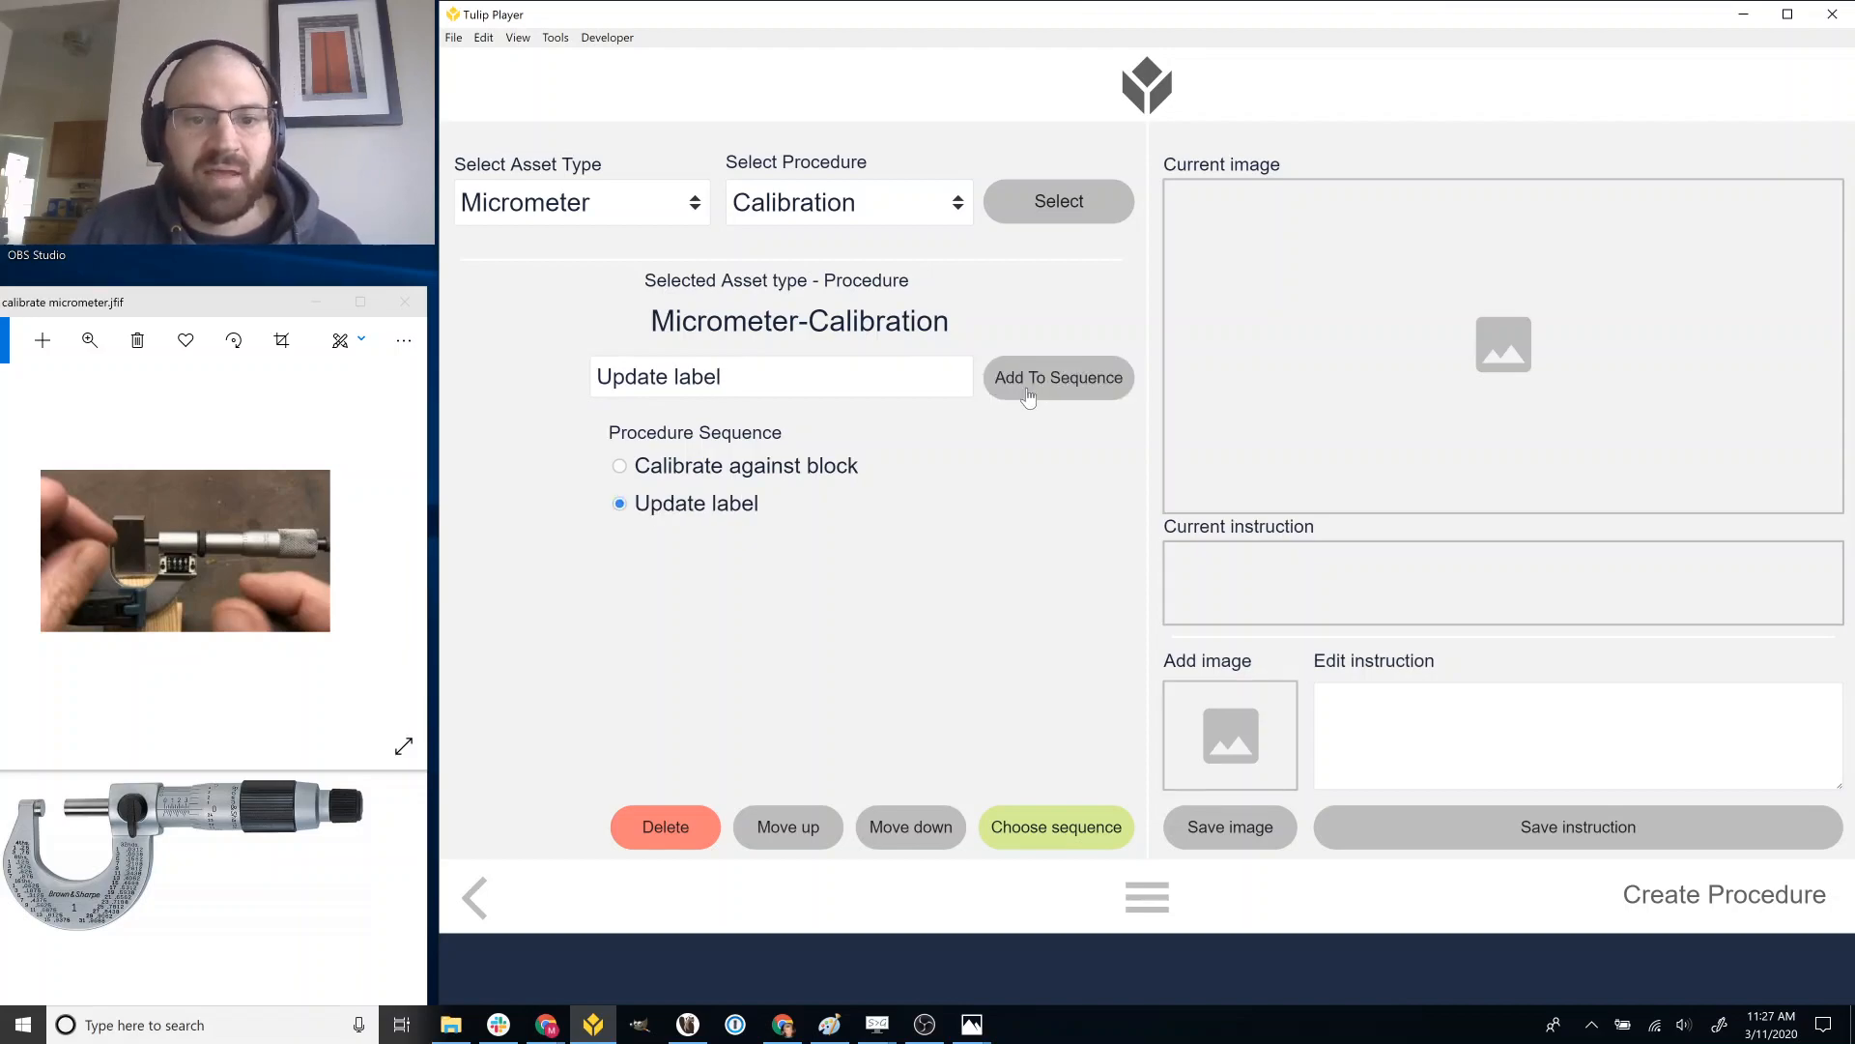
click(810, 827)
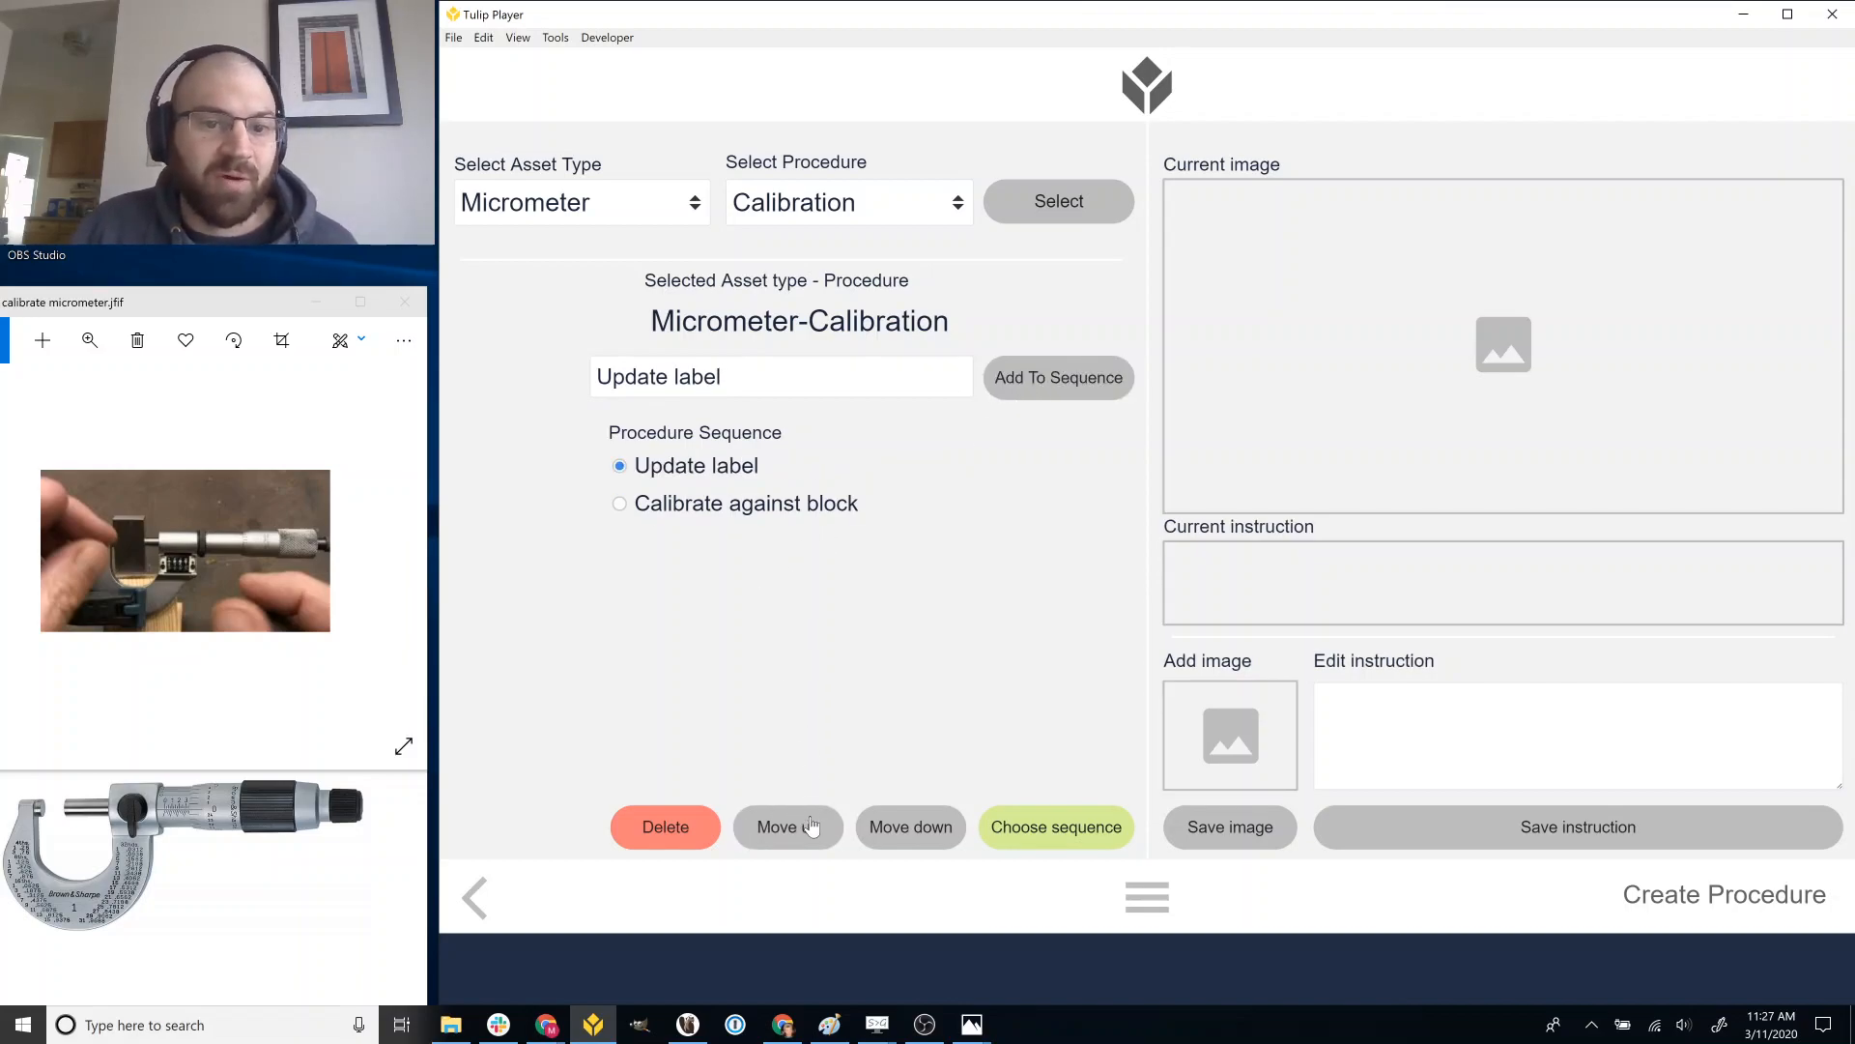
Move "Update label" below "Calibrate against block" and choose "Calibrate against block" as the sequence entry to edit.
click(930, 839)
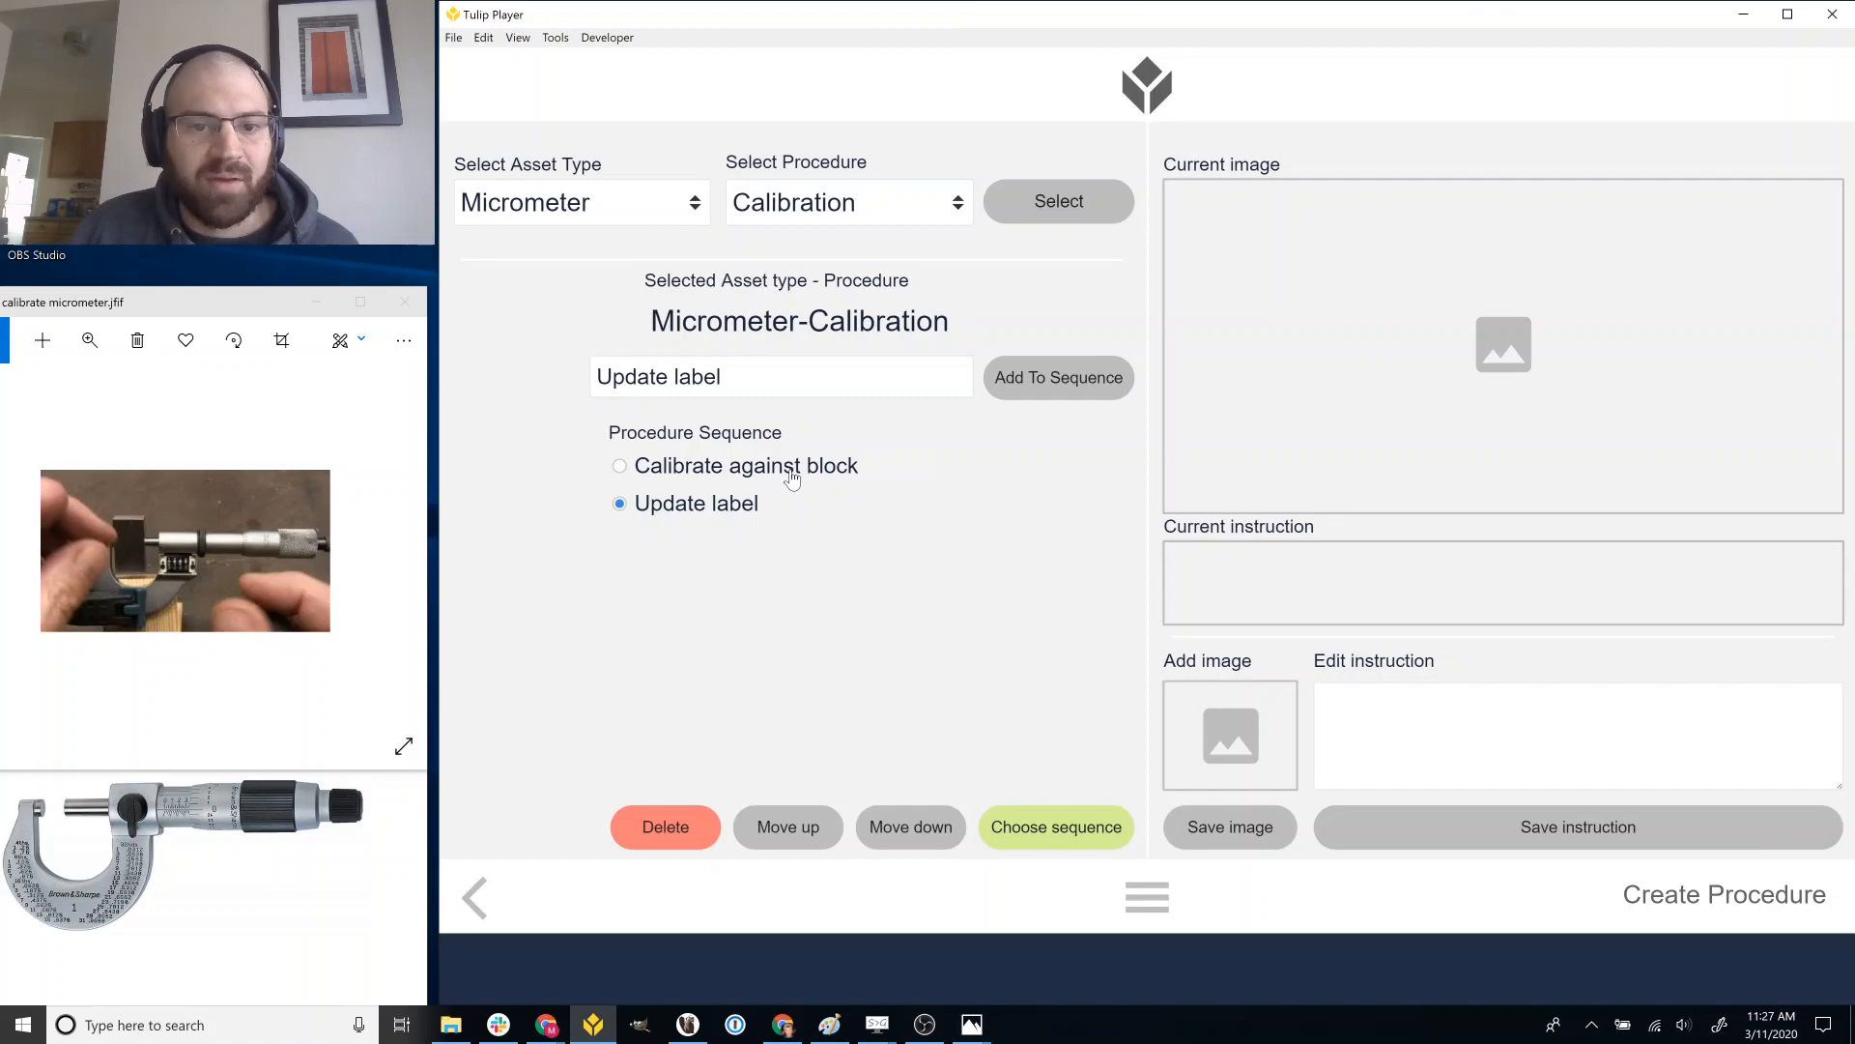
click(783, 474)
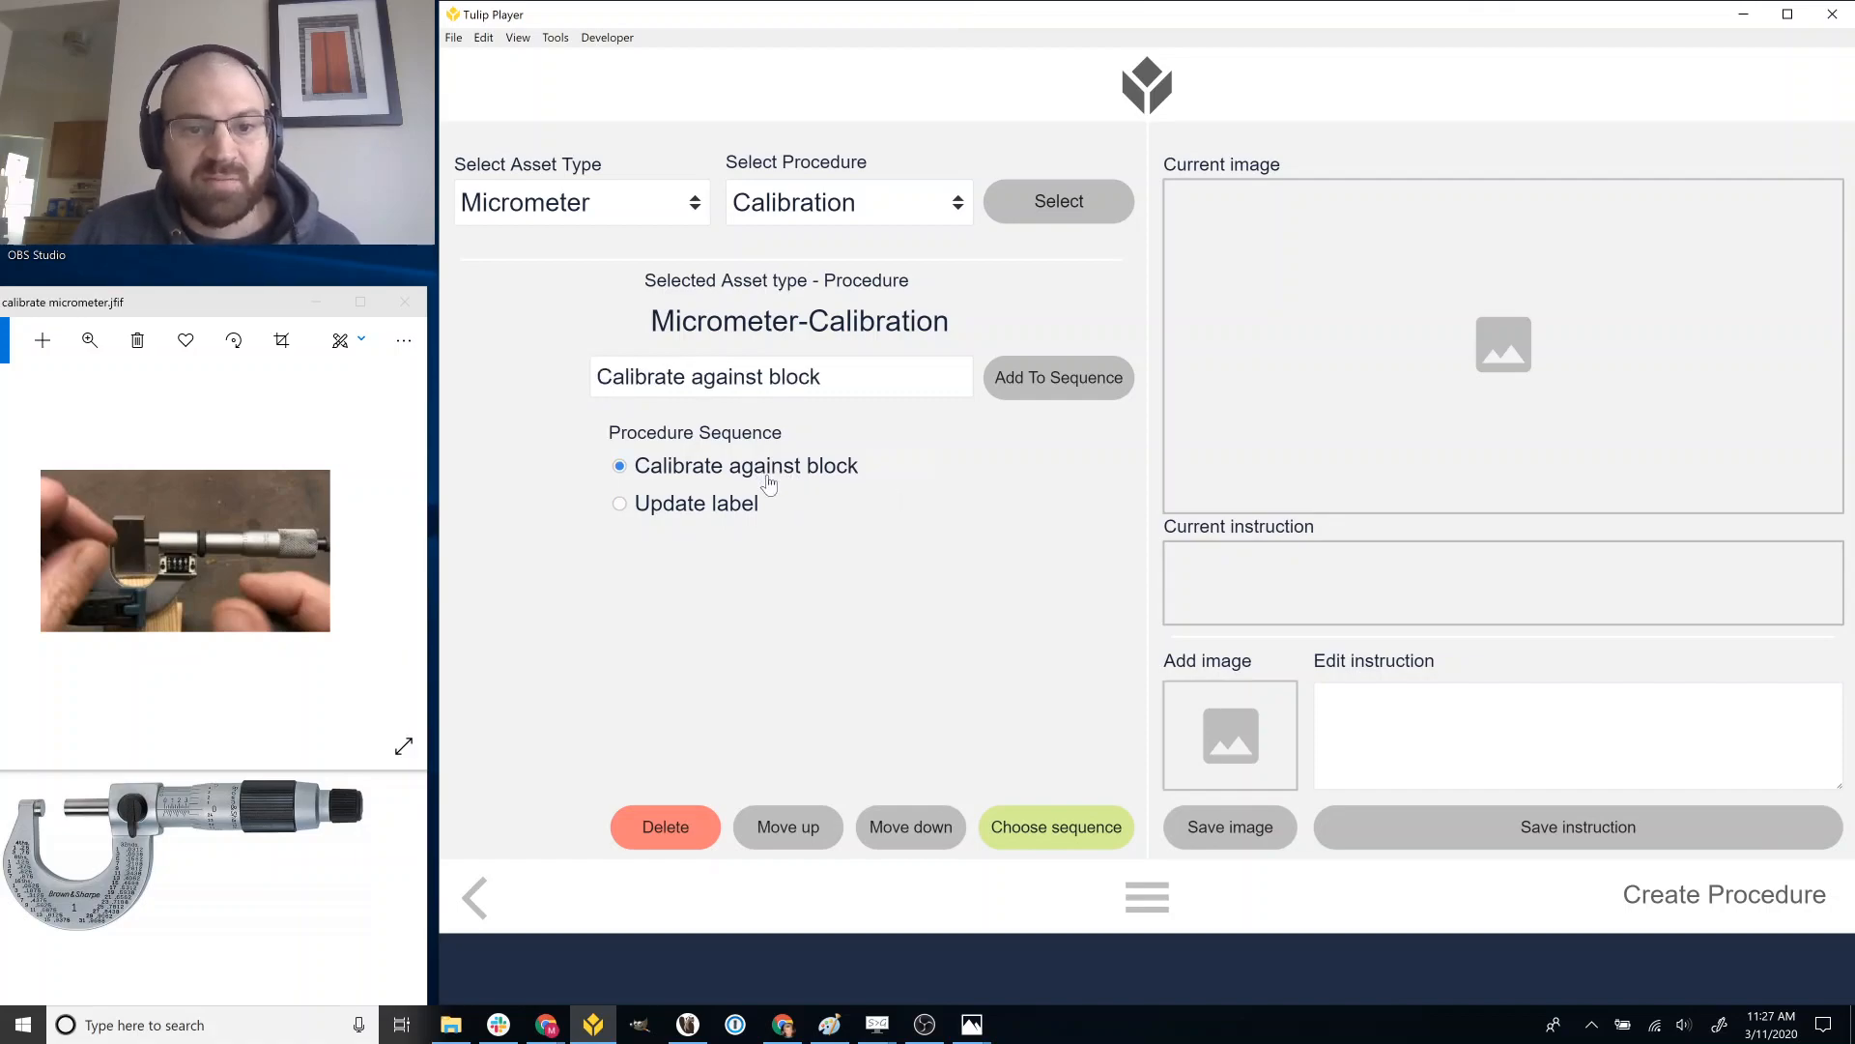
click(1067, 833)
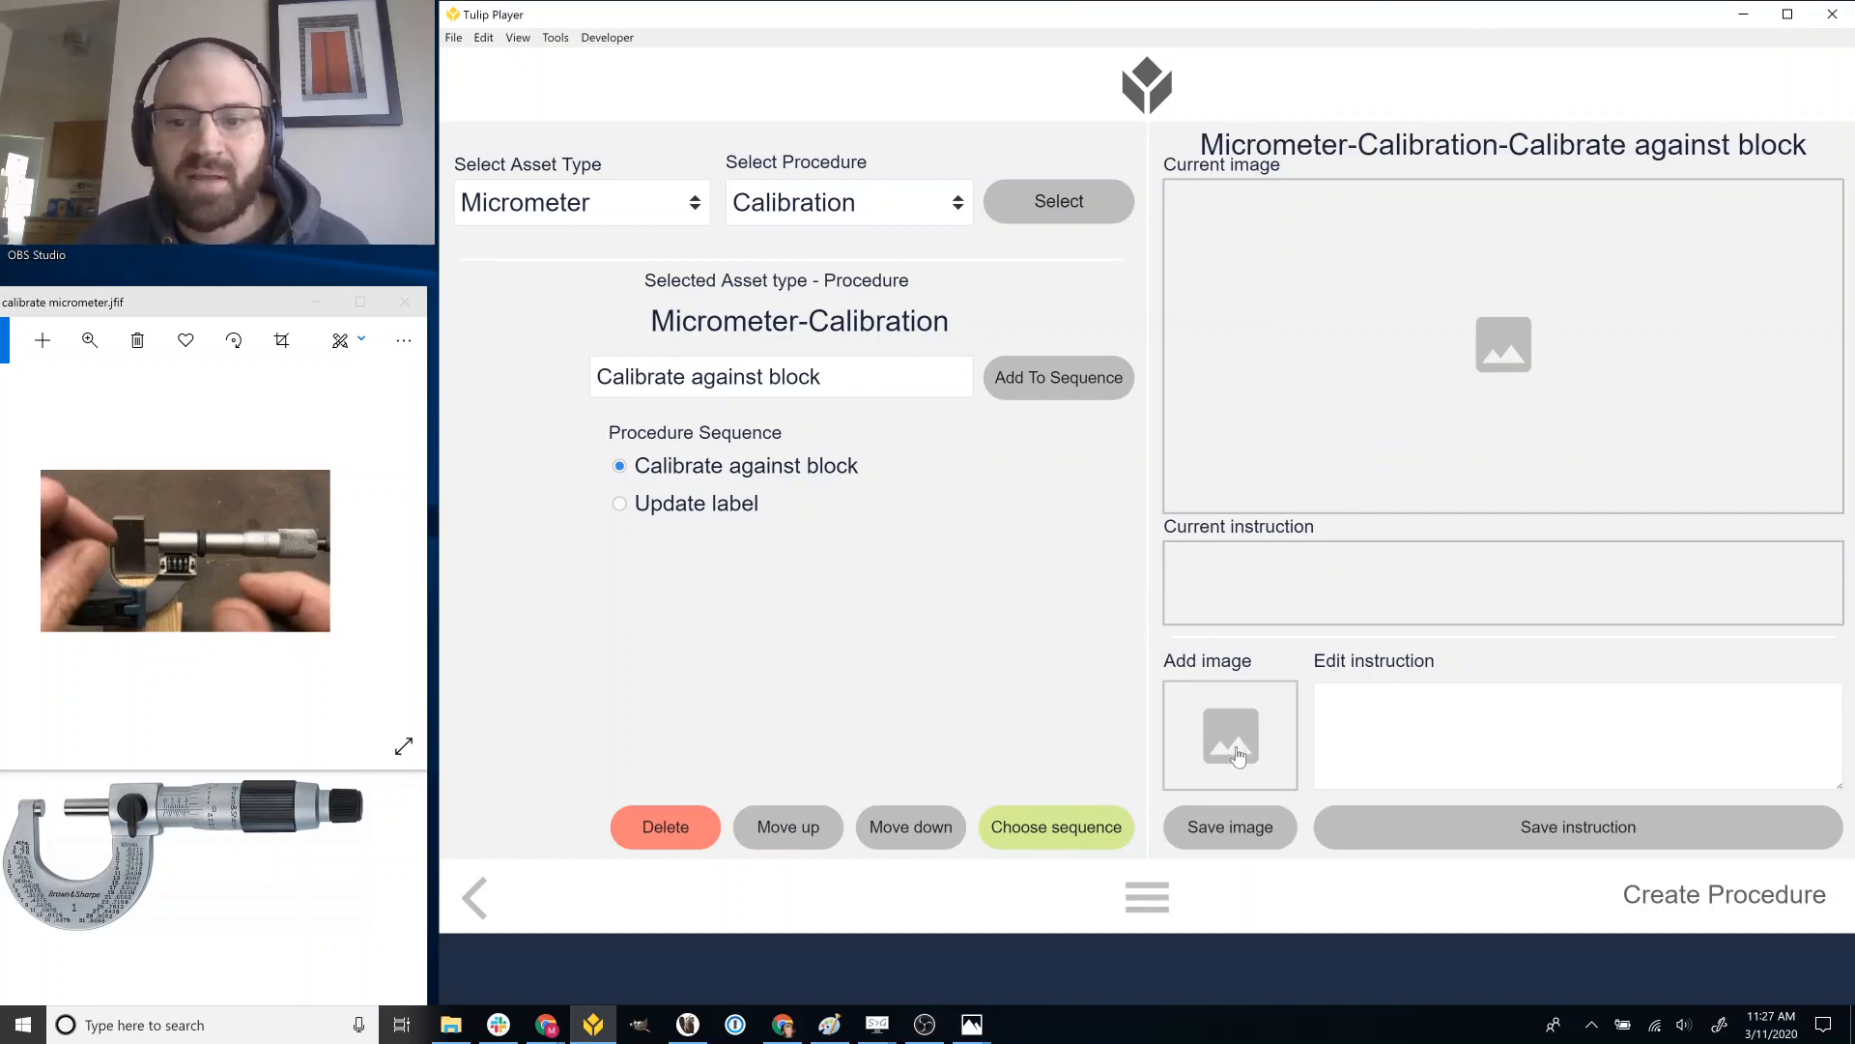
Upload the "calibrate micrometer" picture for the "Calibrate against block" entry and save the image.
click(1231, 739)
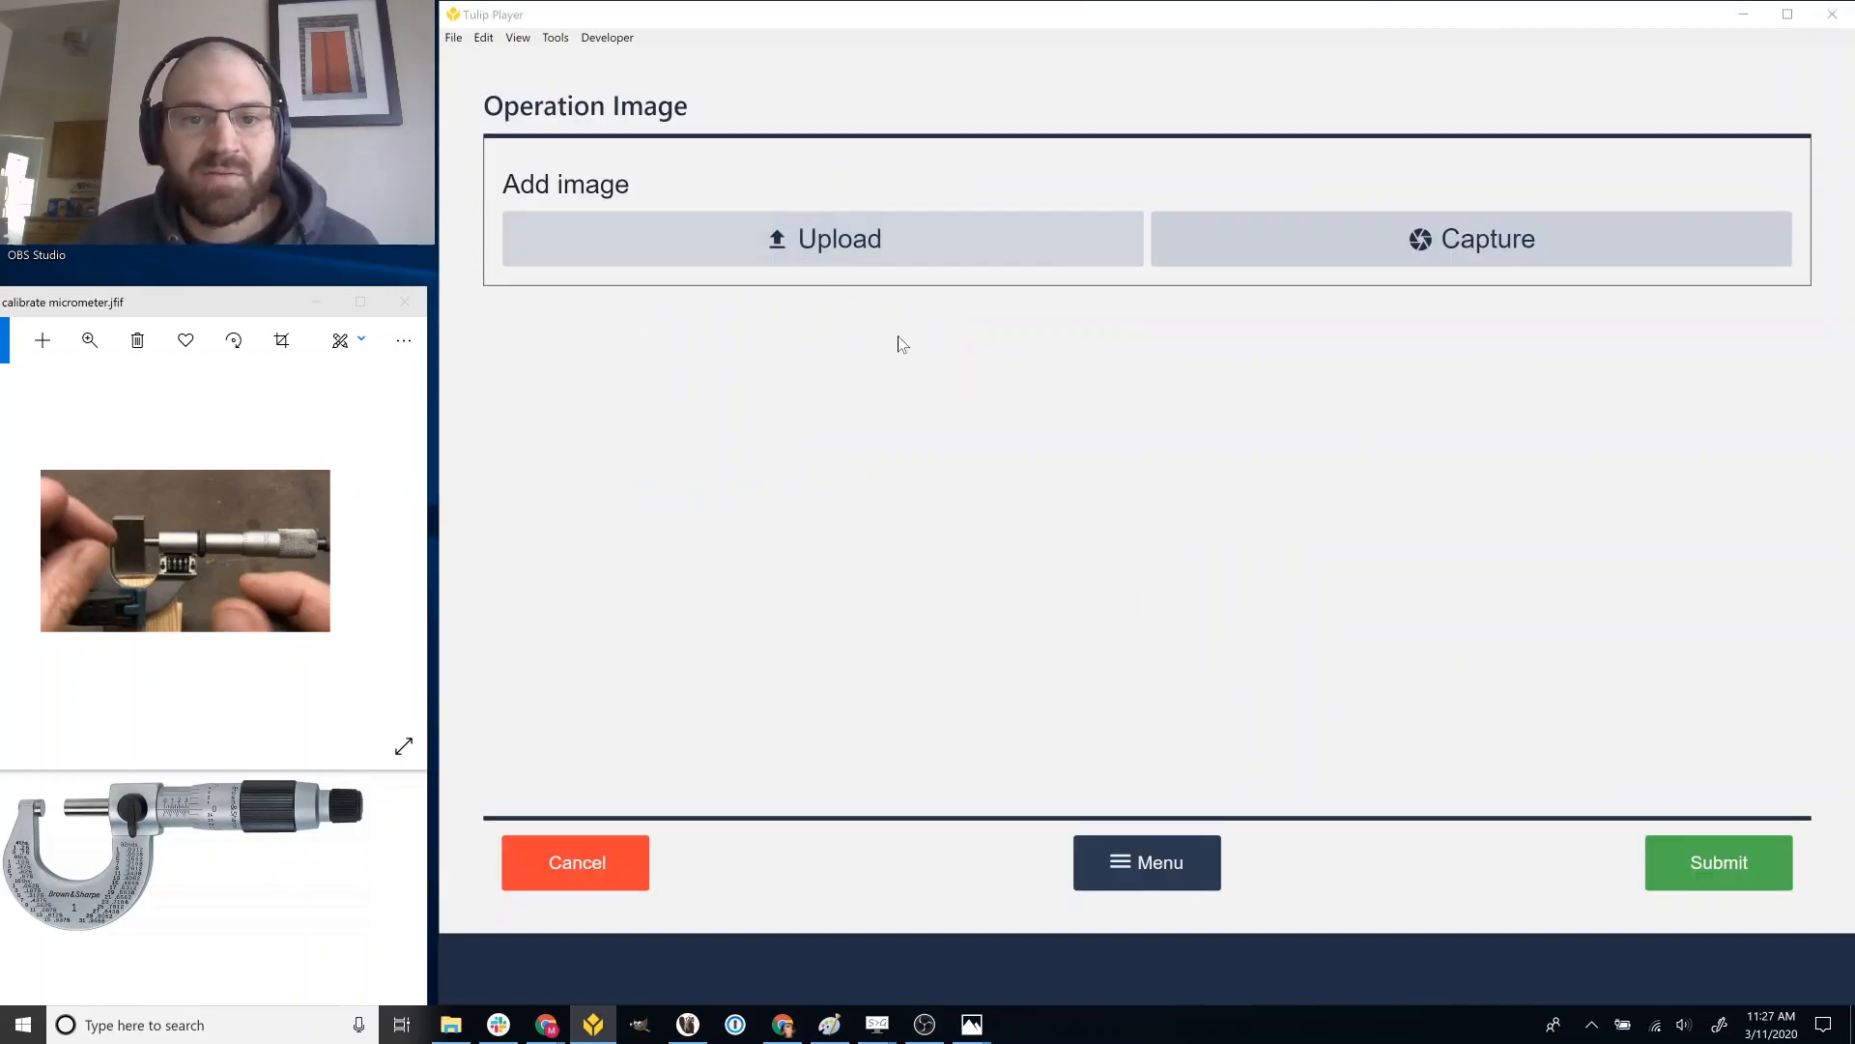
click(850, 242)
scroll(734, 290, down, 5)
click(705, 287)
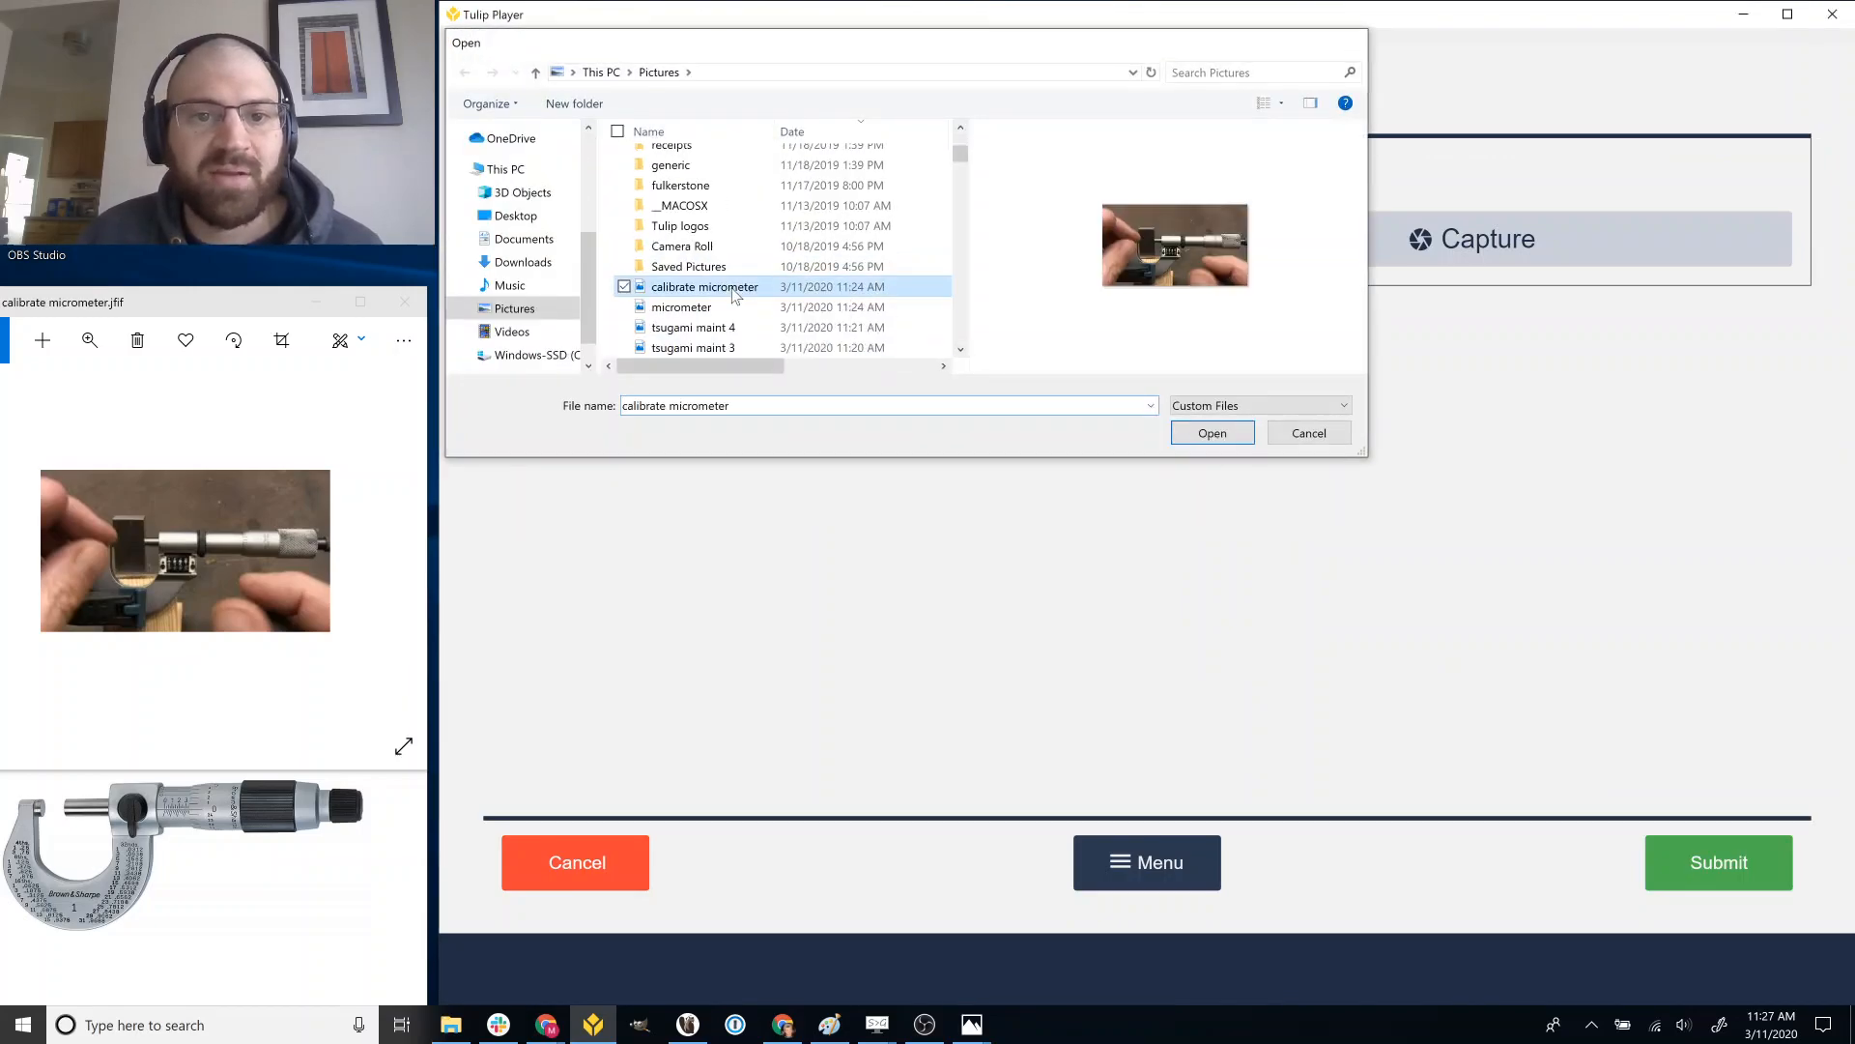
double_click(734, 290)
click(1701, 853)
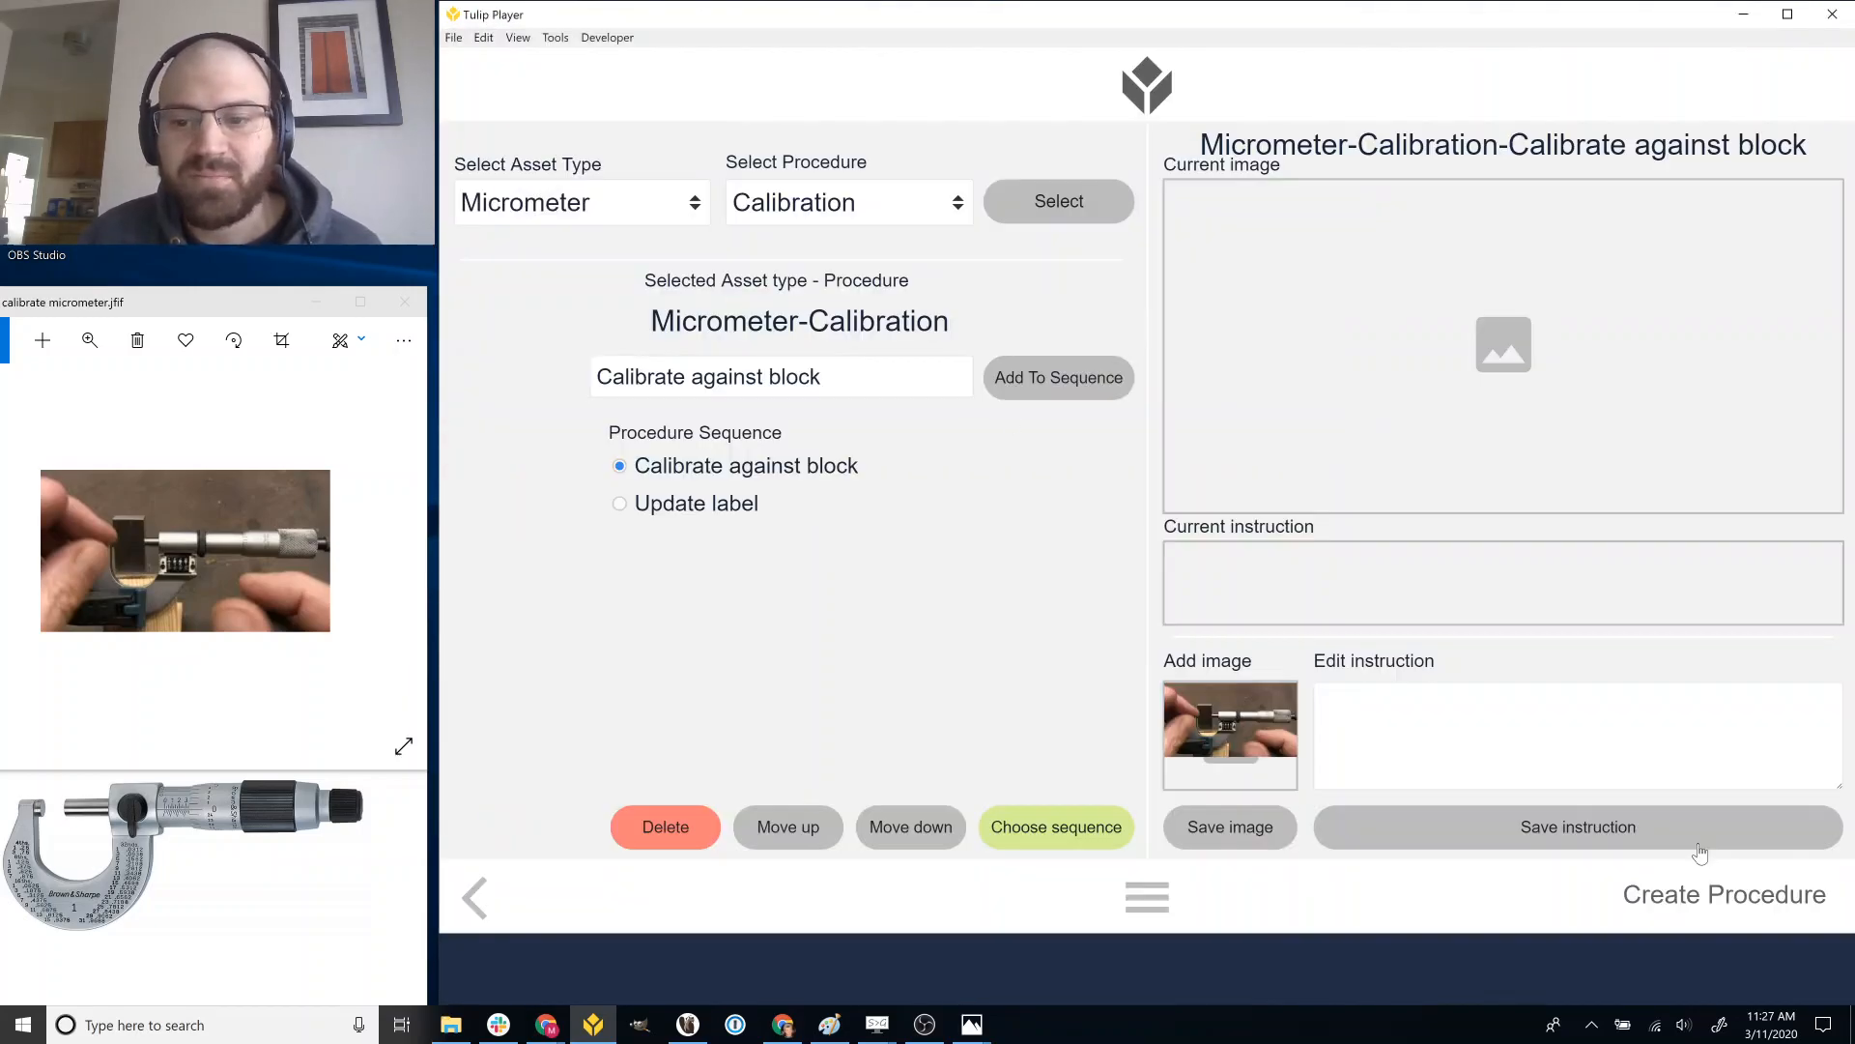
click(1230, 826)
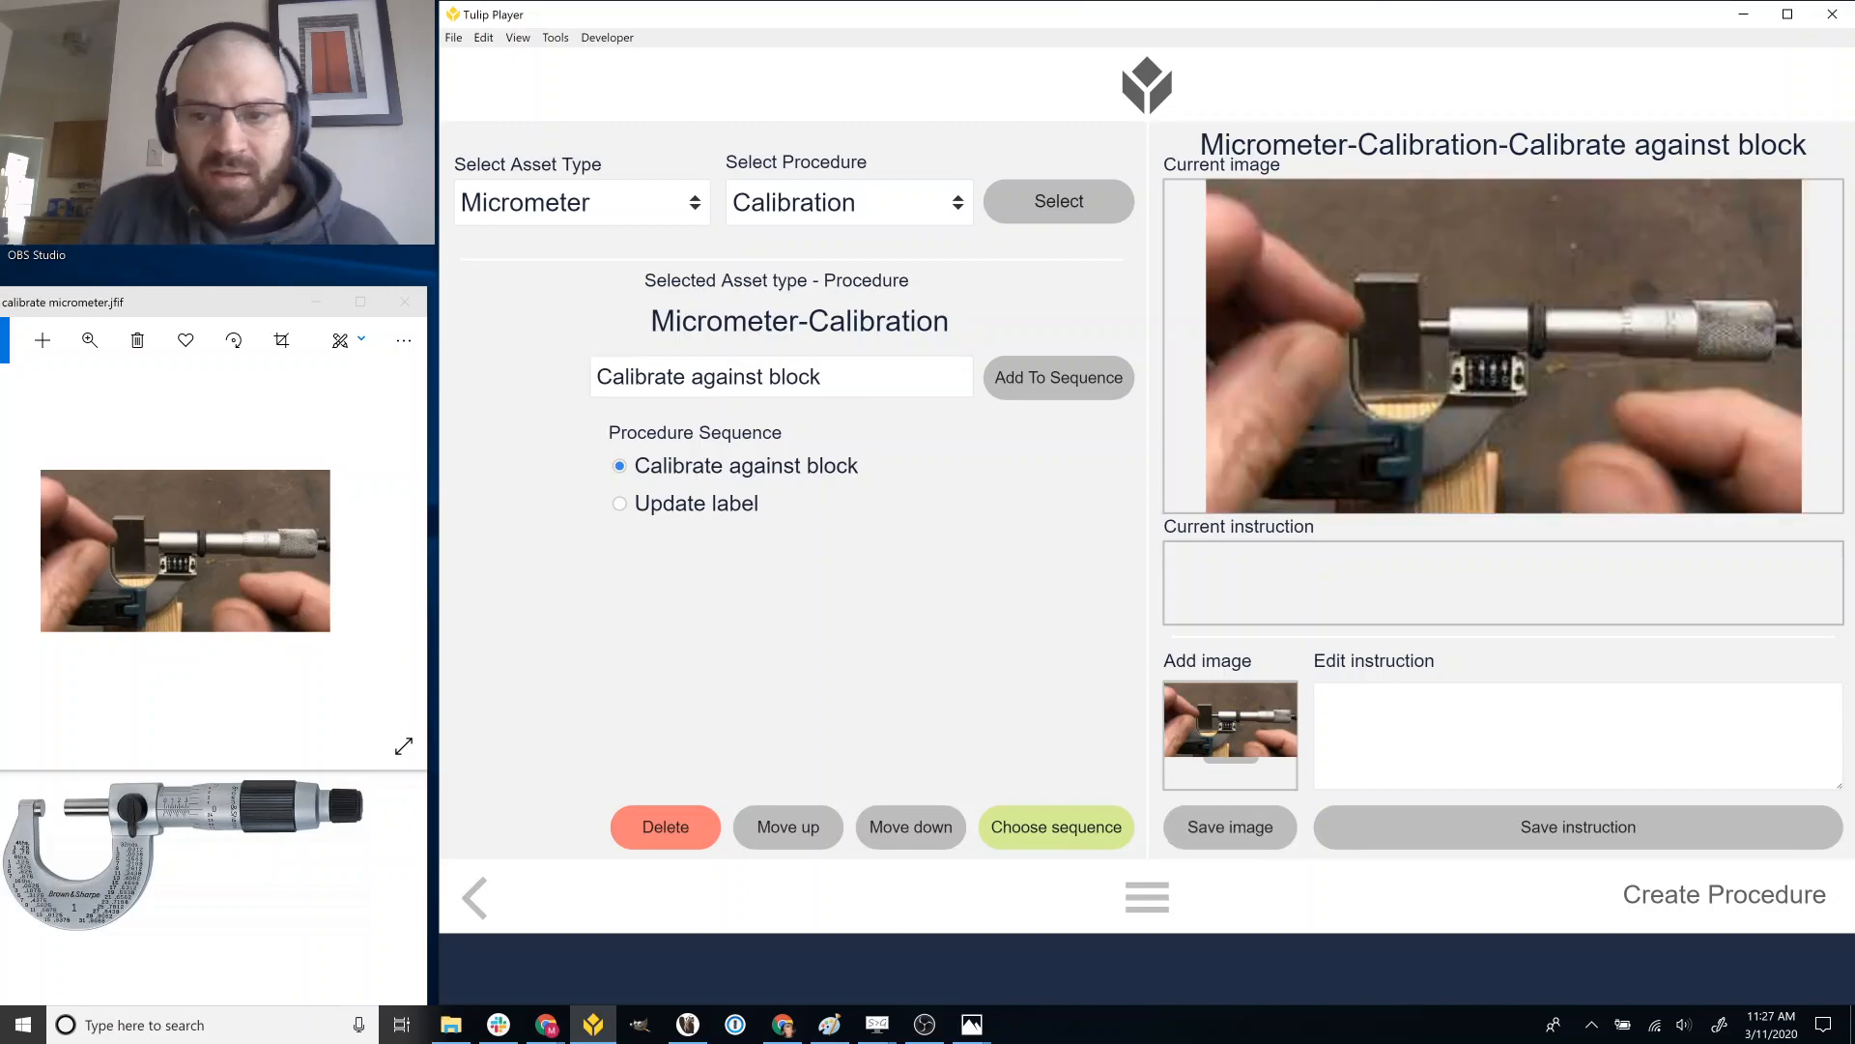
Write the instruction "Use .500" gage block to verify measurement" for "Calibrate against block" and save it.
text(Use .)
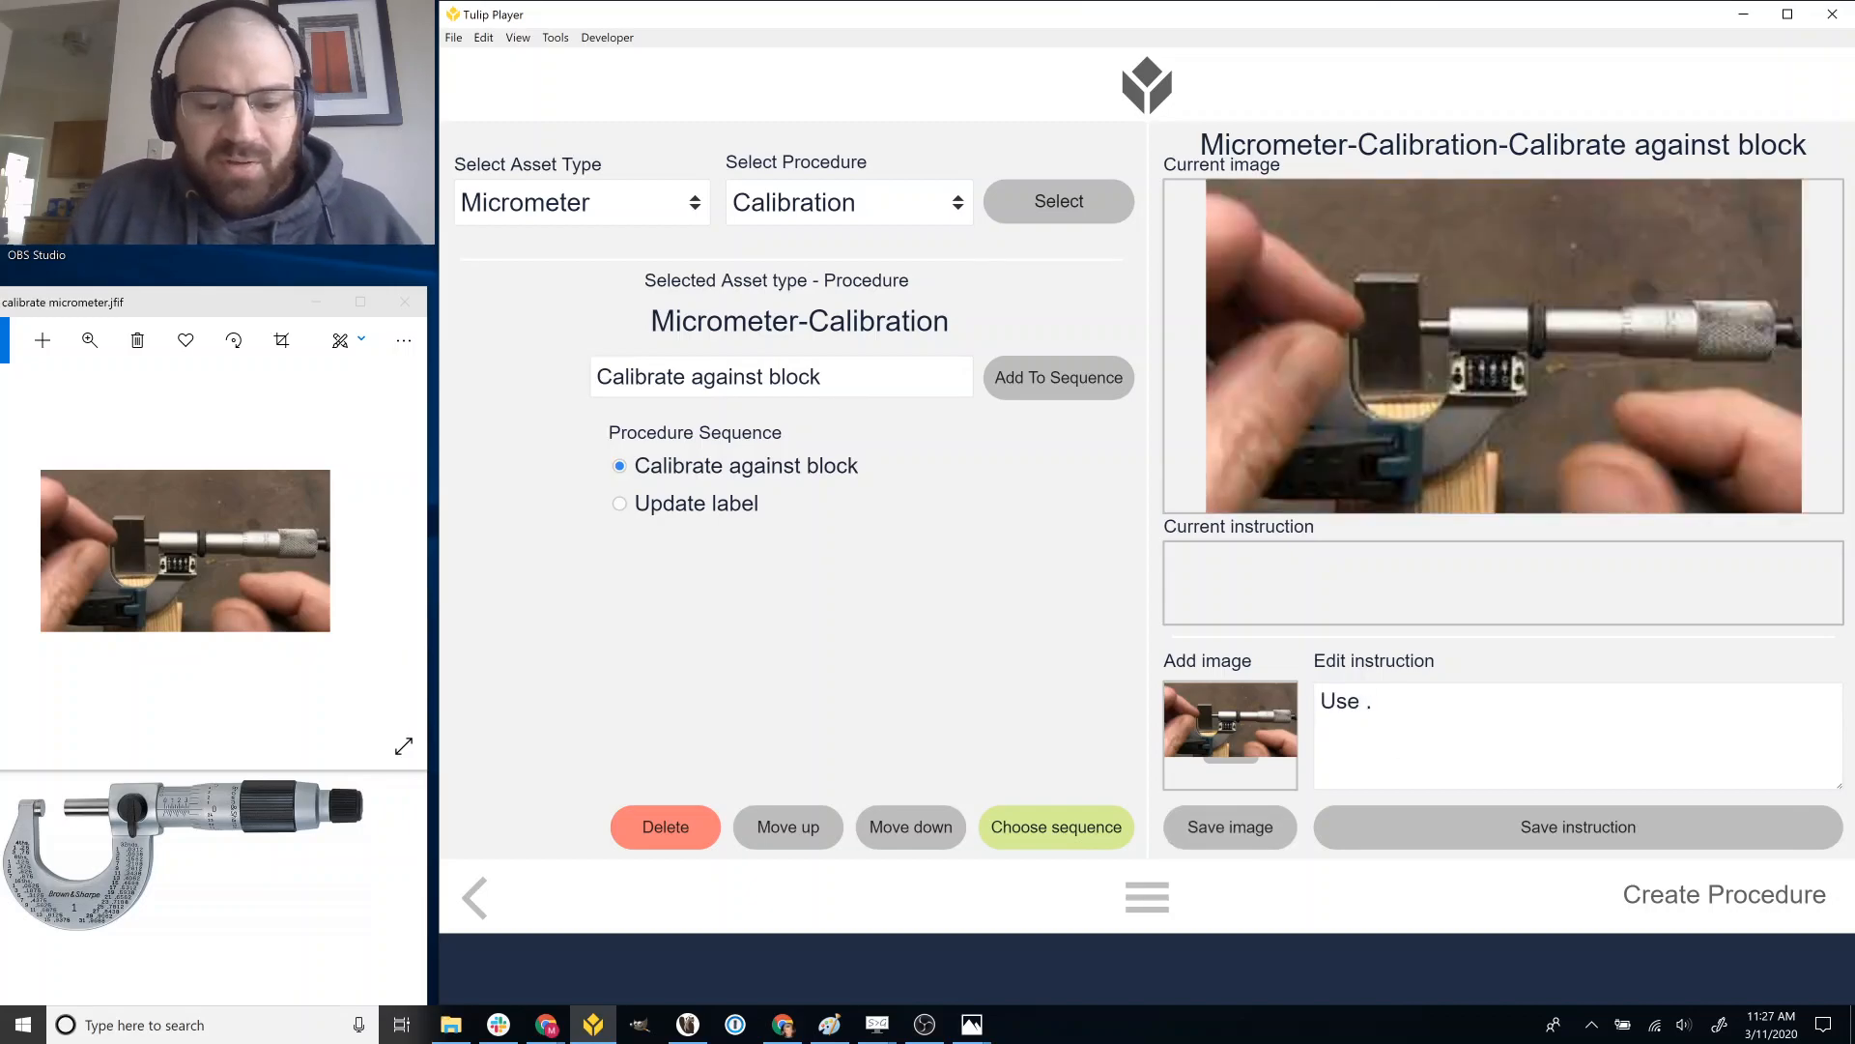
text(500)
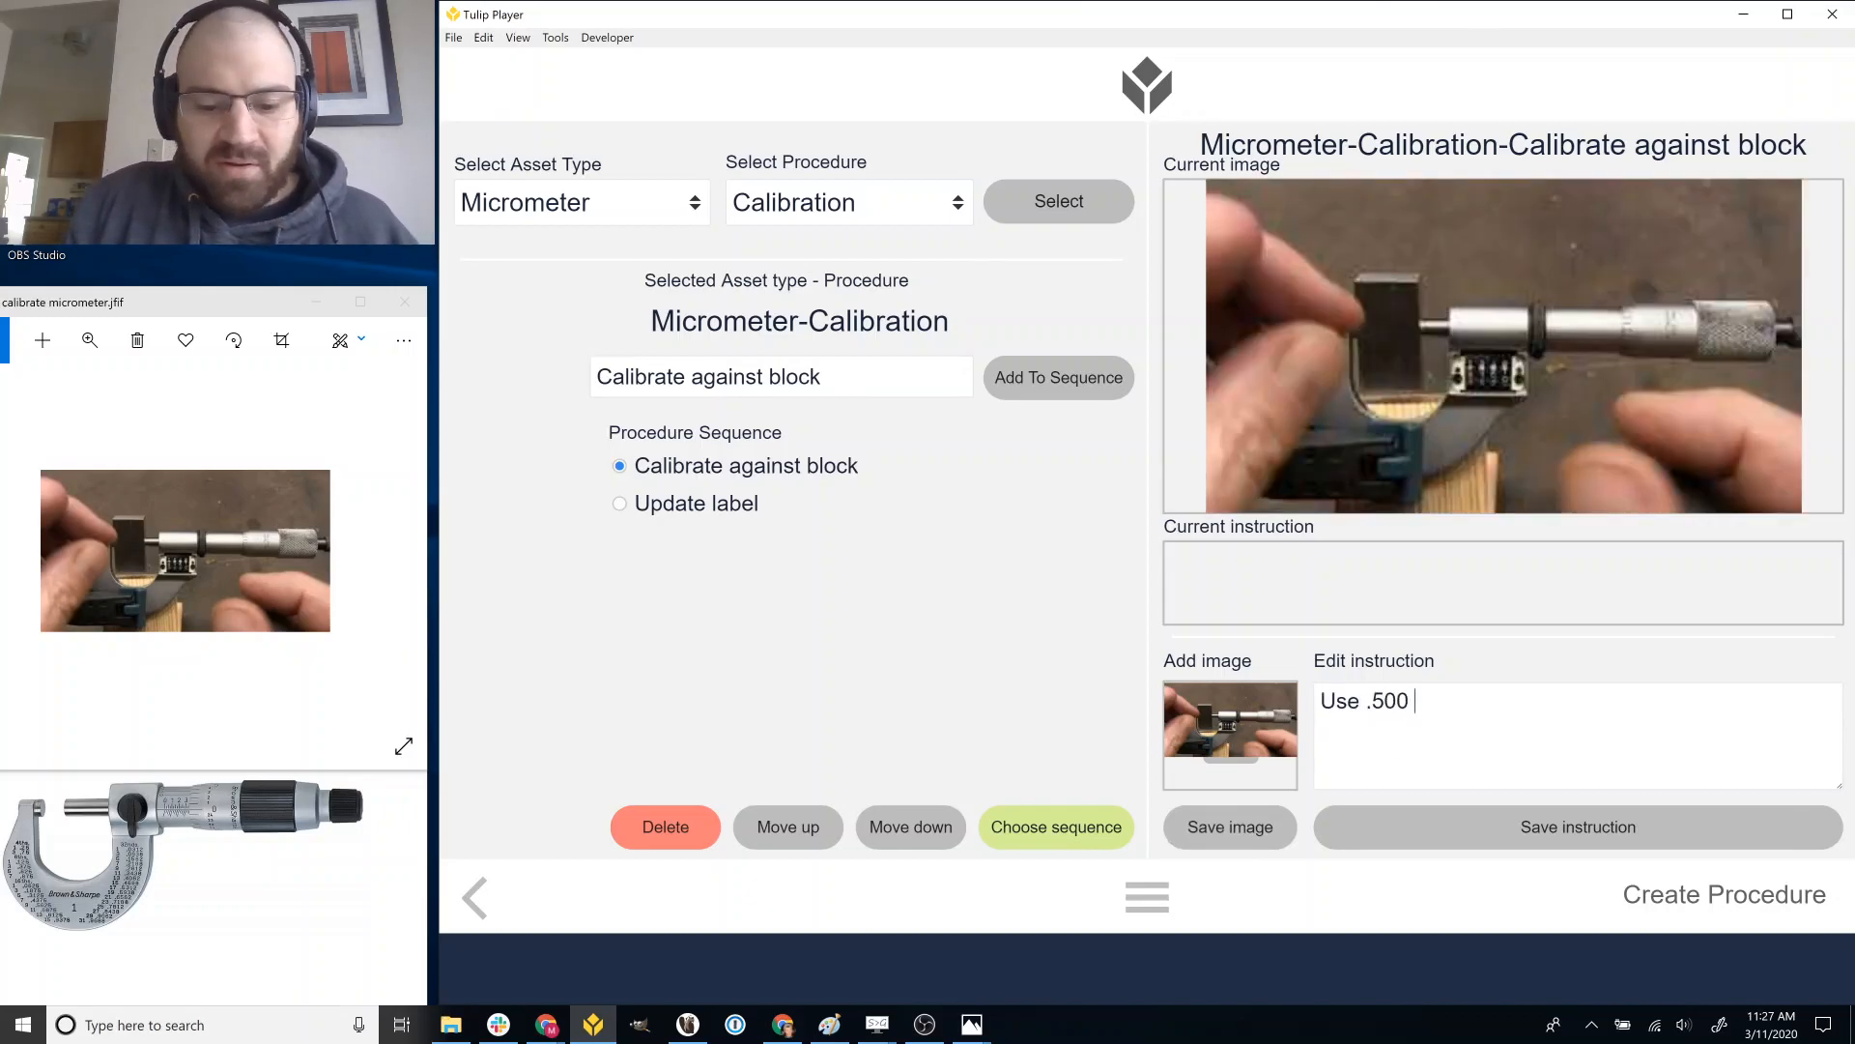
text(" gage bloc)
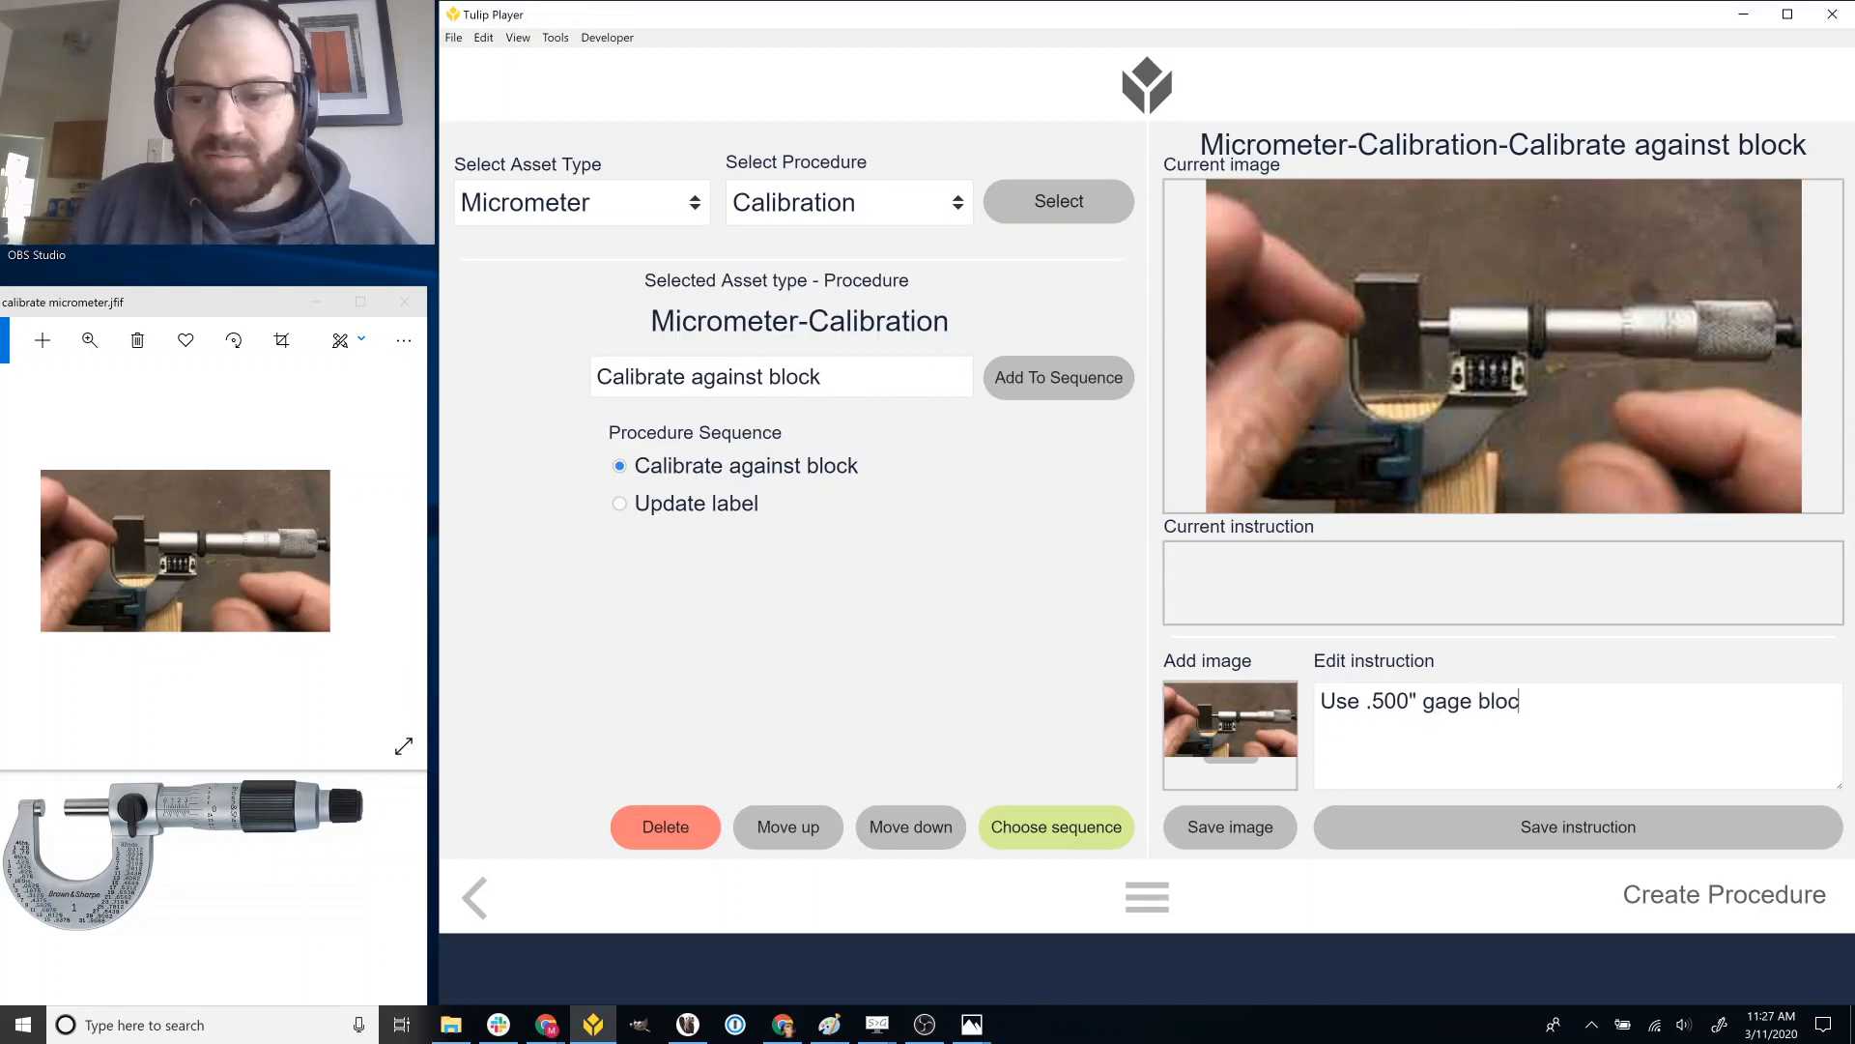
text(k to verify)
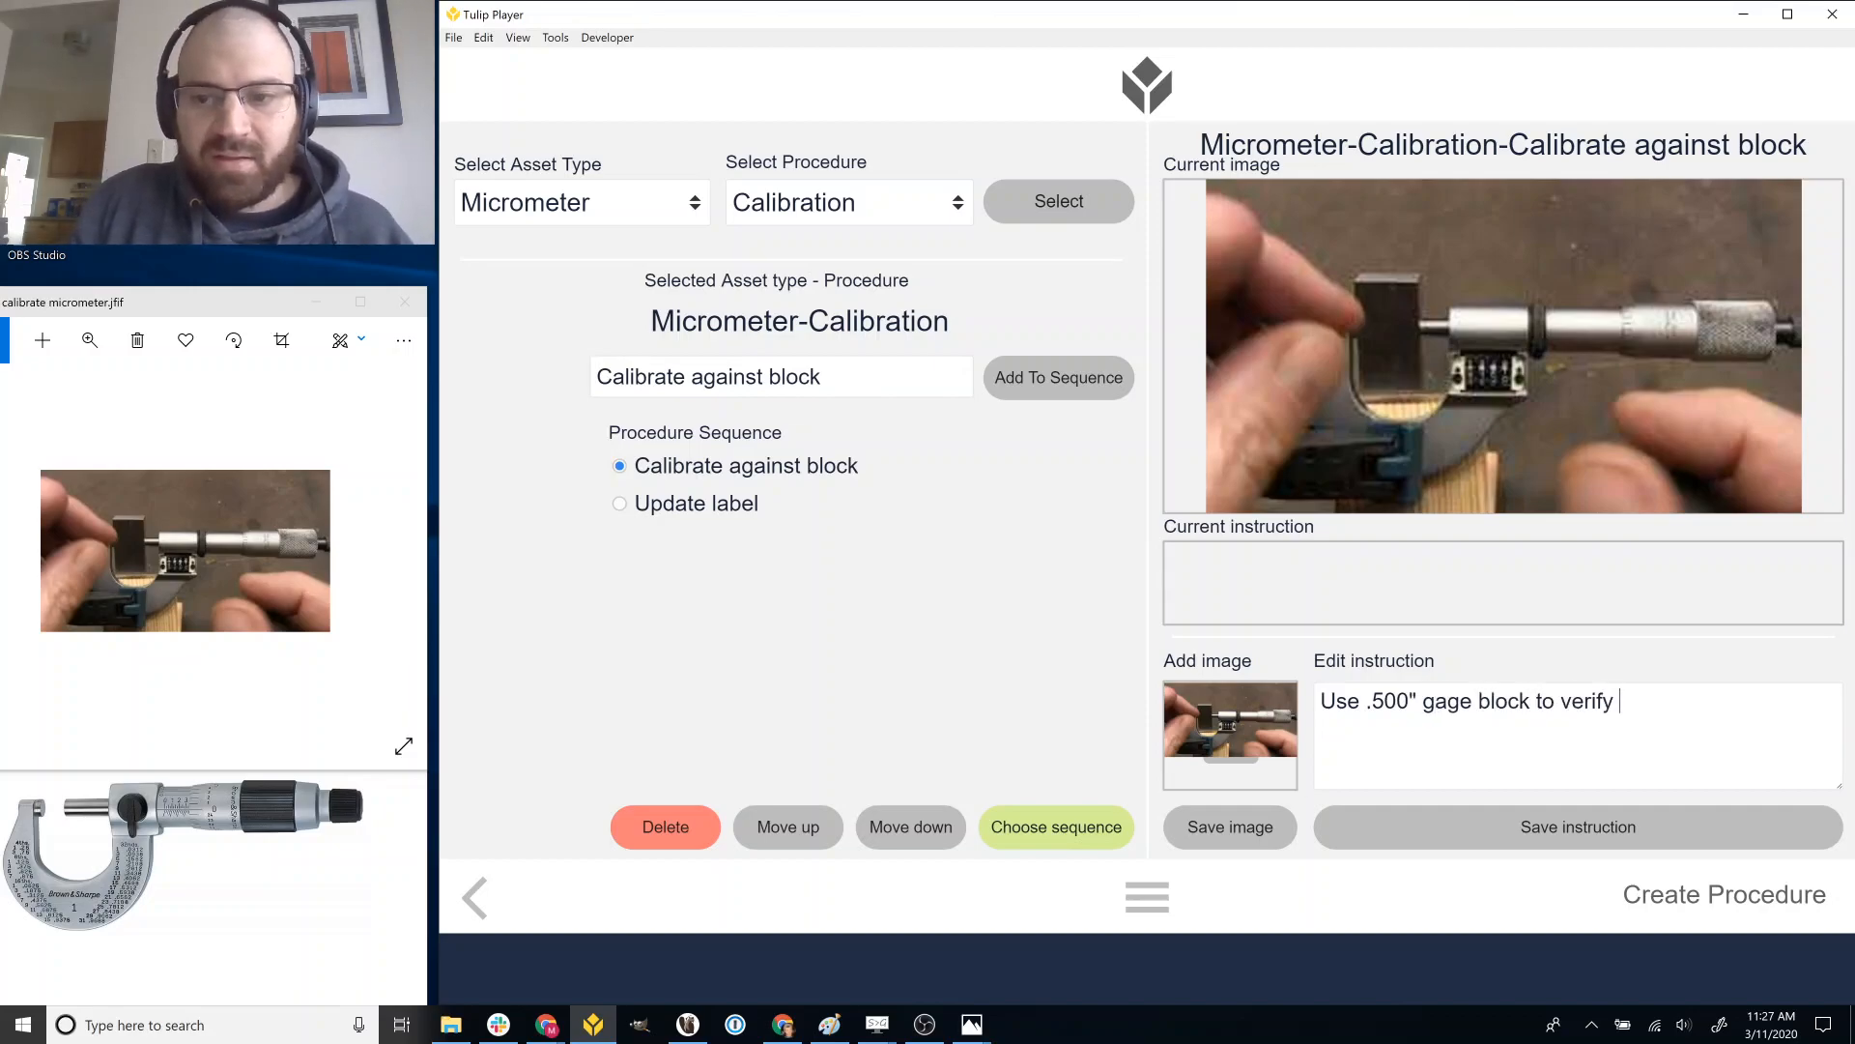
text( measurement)
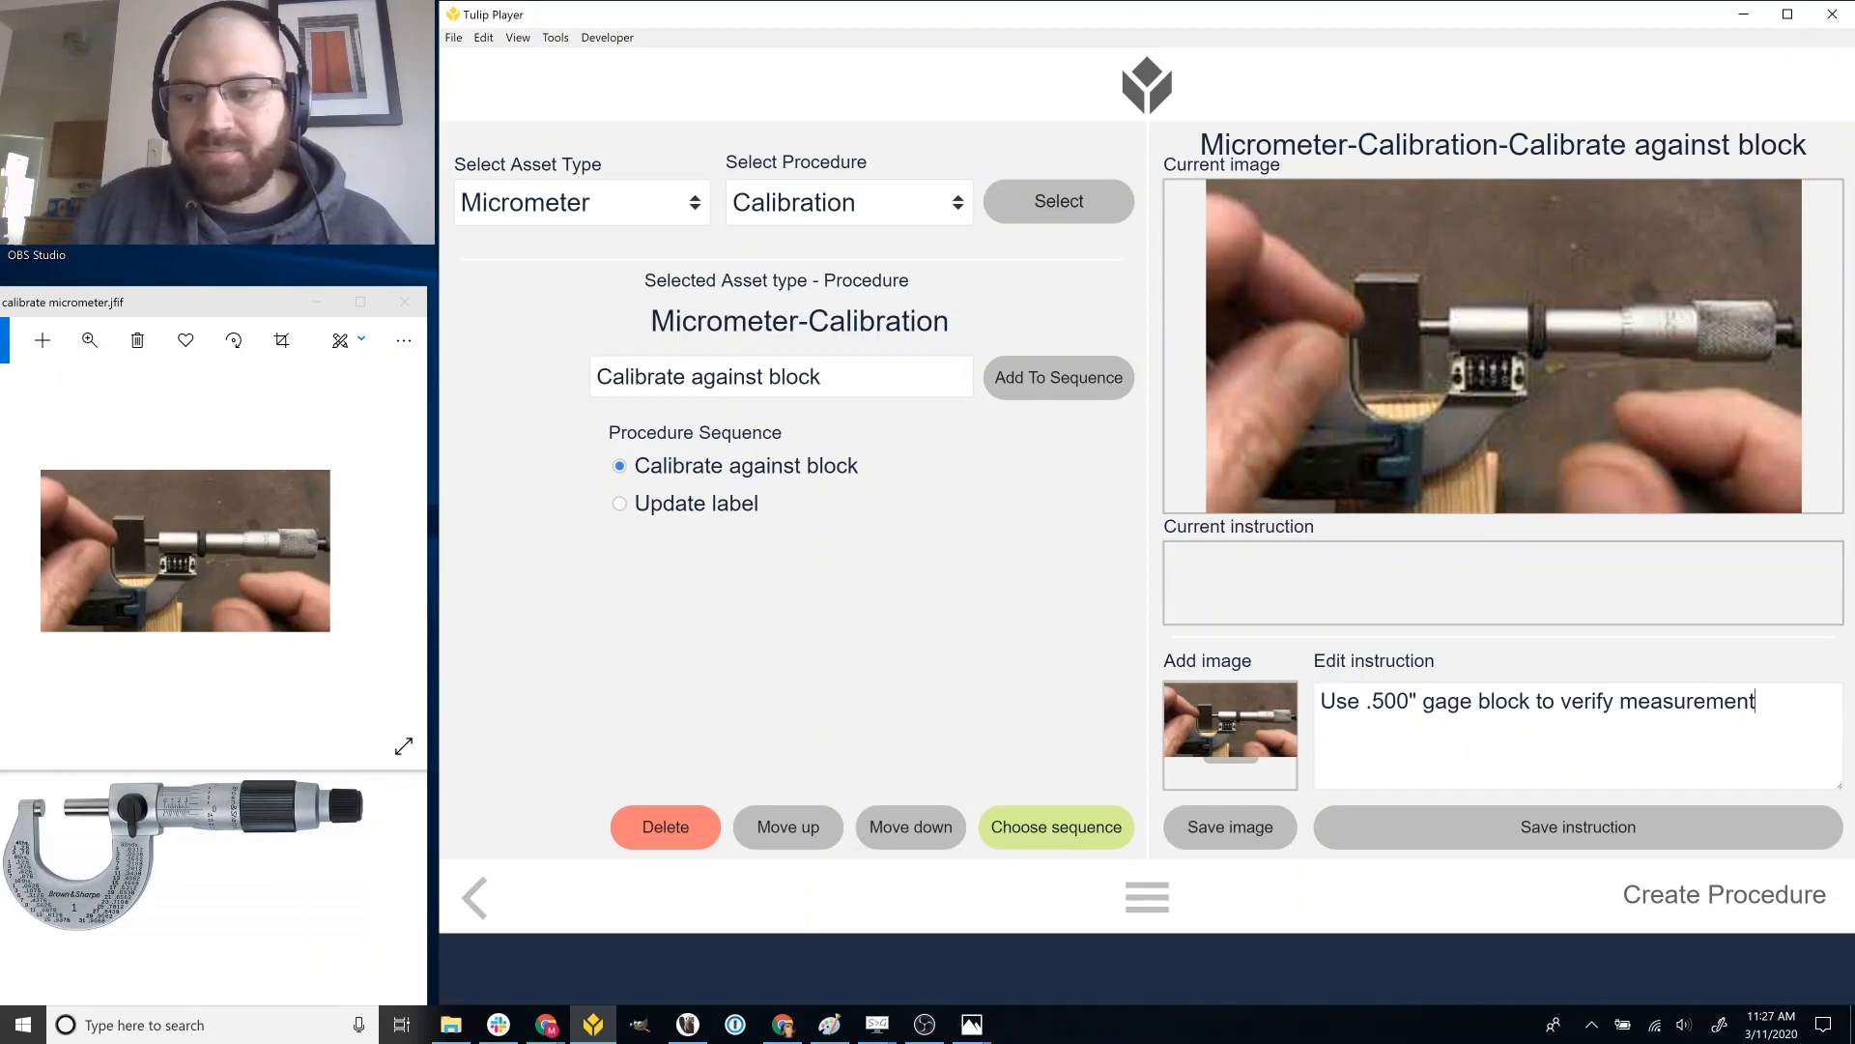
click(1522, 831)
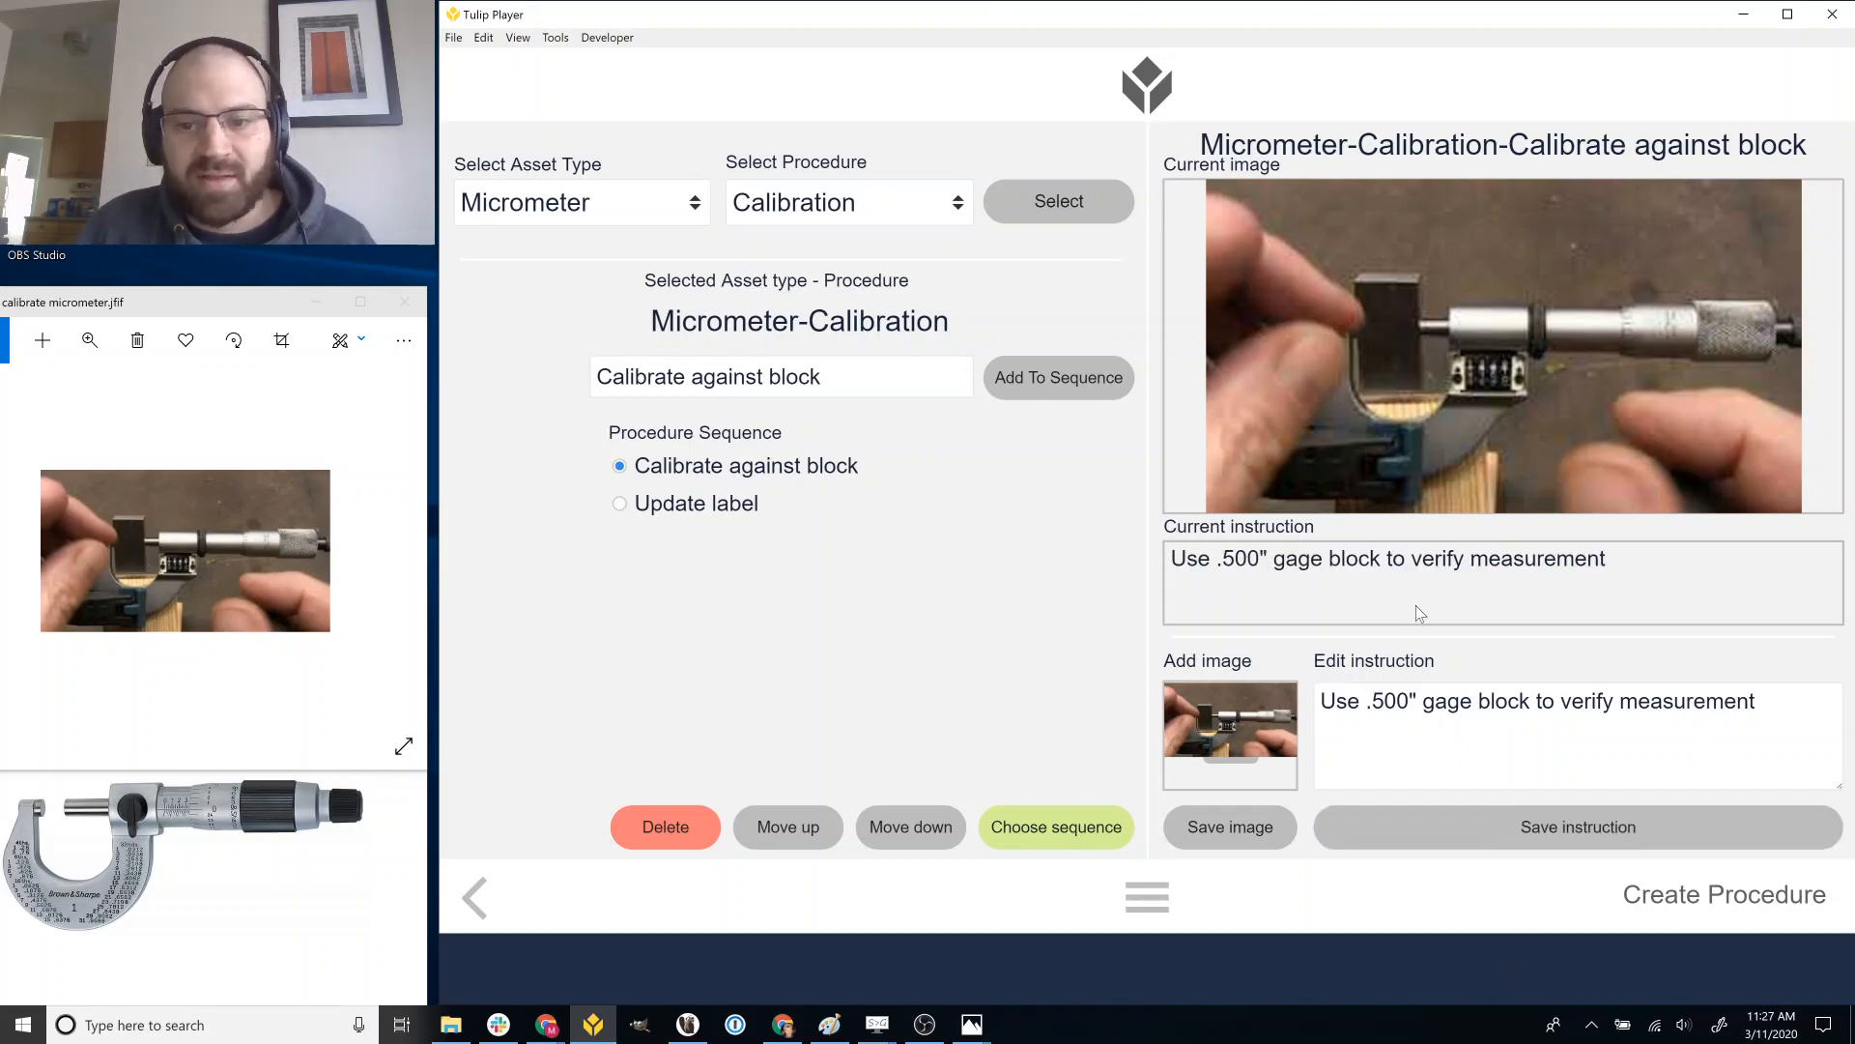
Select the Check spindle procedure for the Tsugami asset type.
click(665, 202)
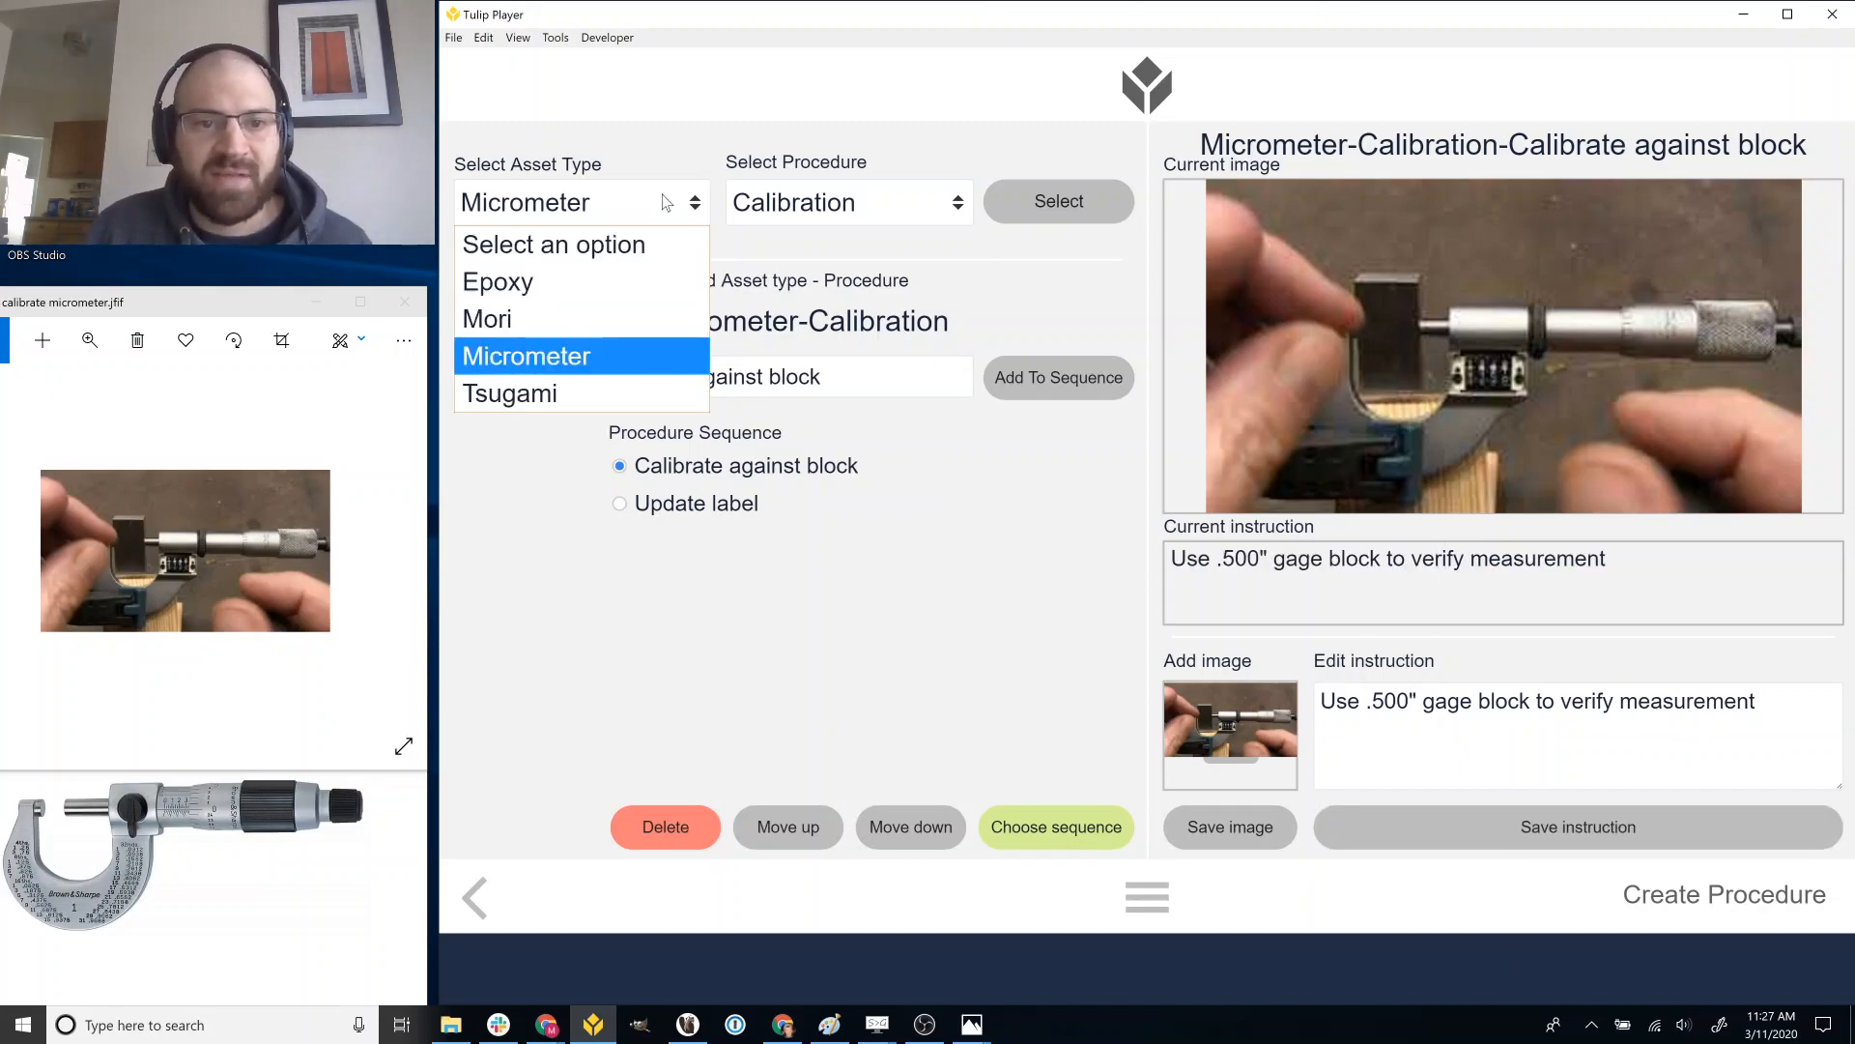
click(607, 383)
click(839, 210)
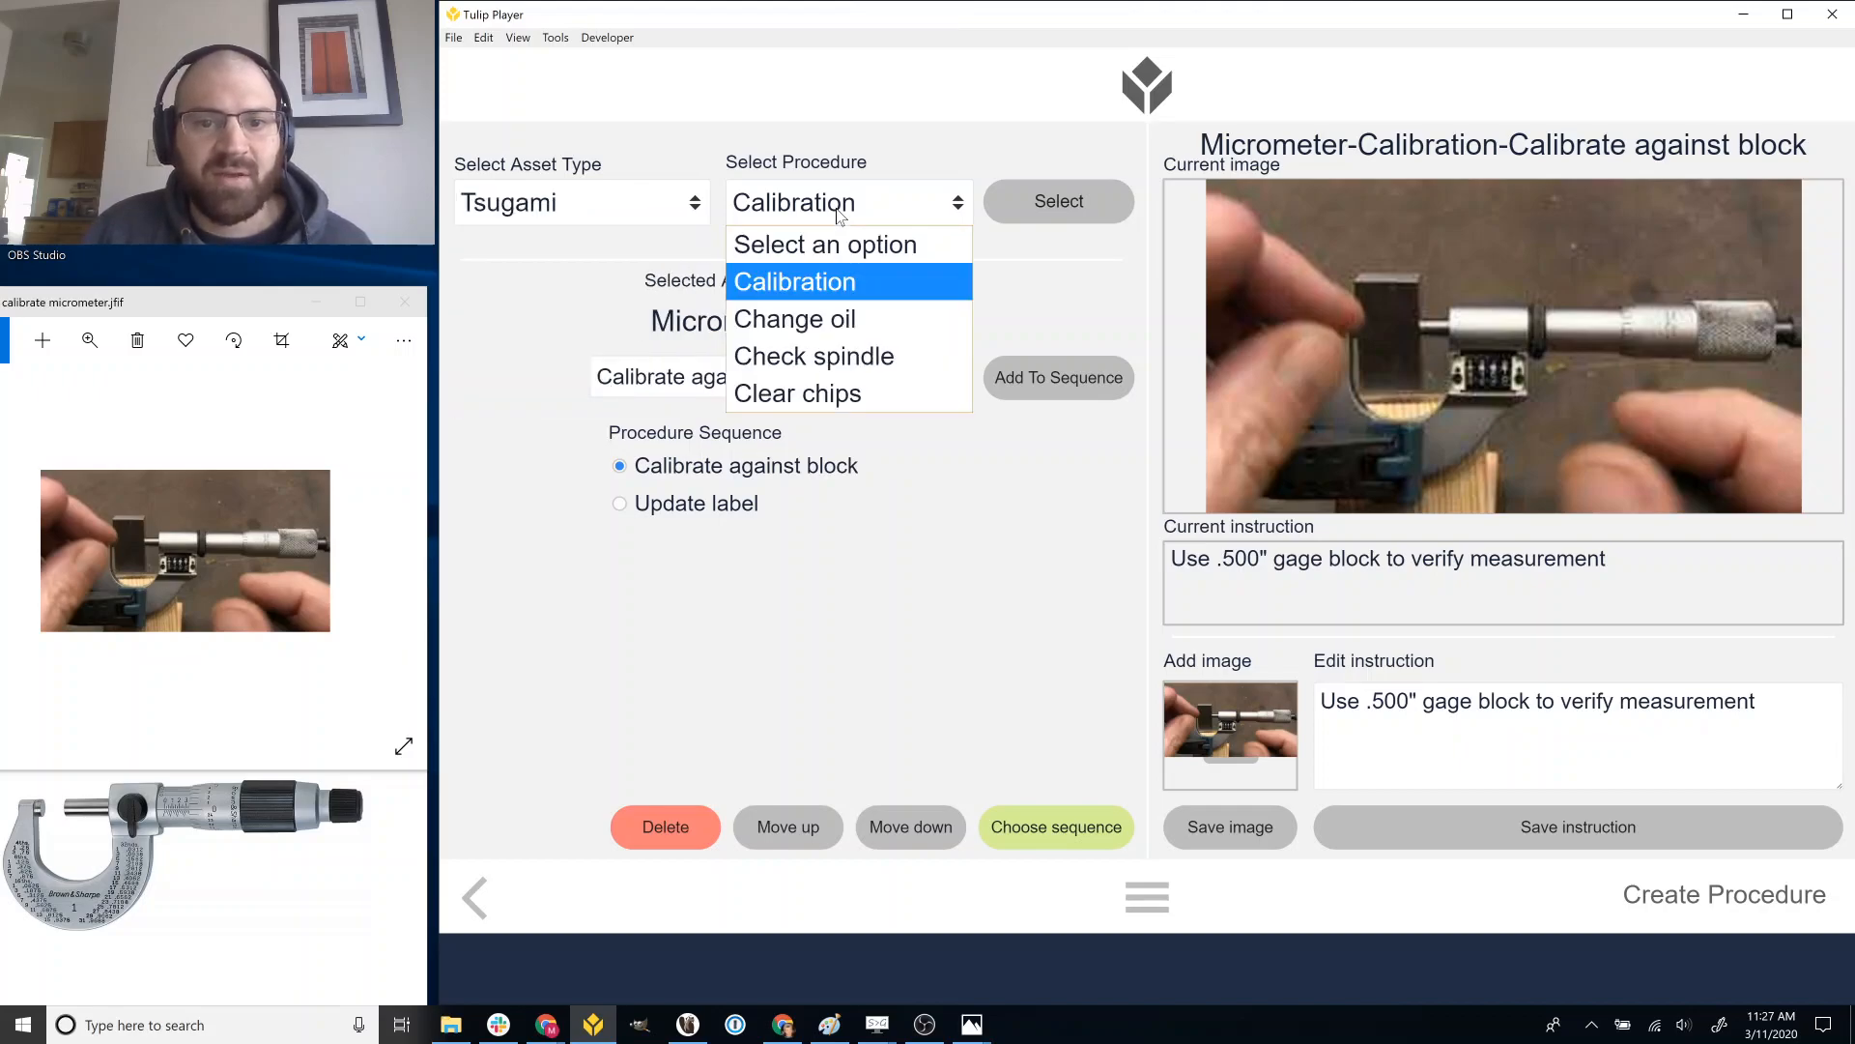
click(848, 360)
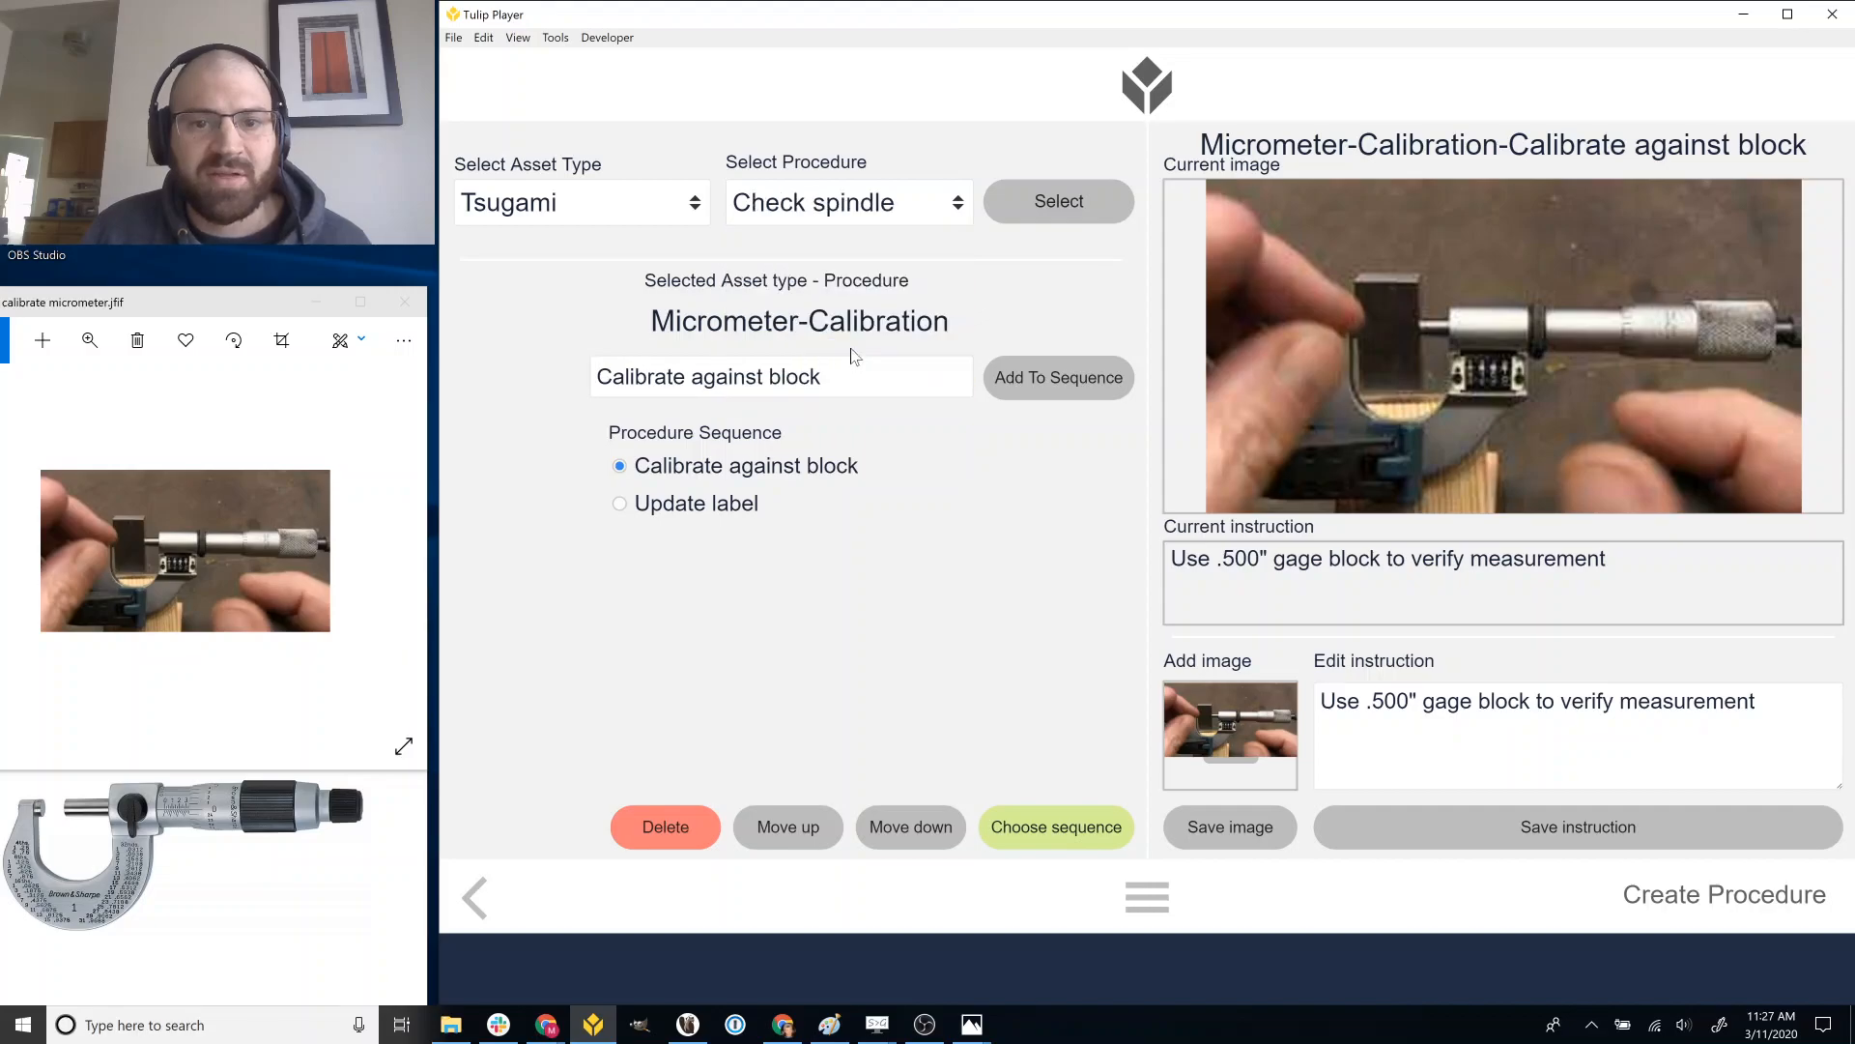
click(1006, 203)
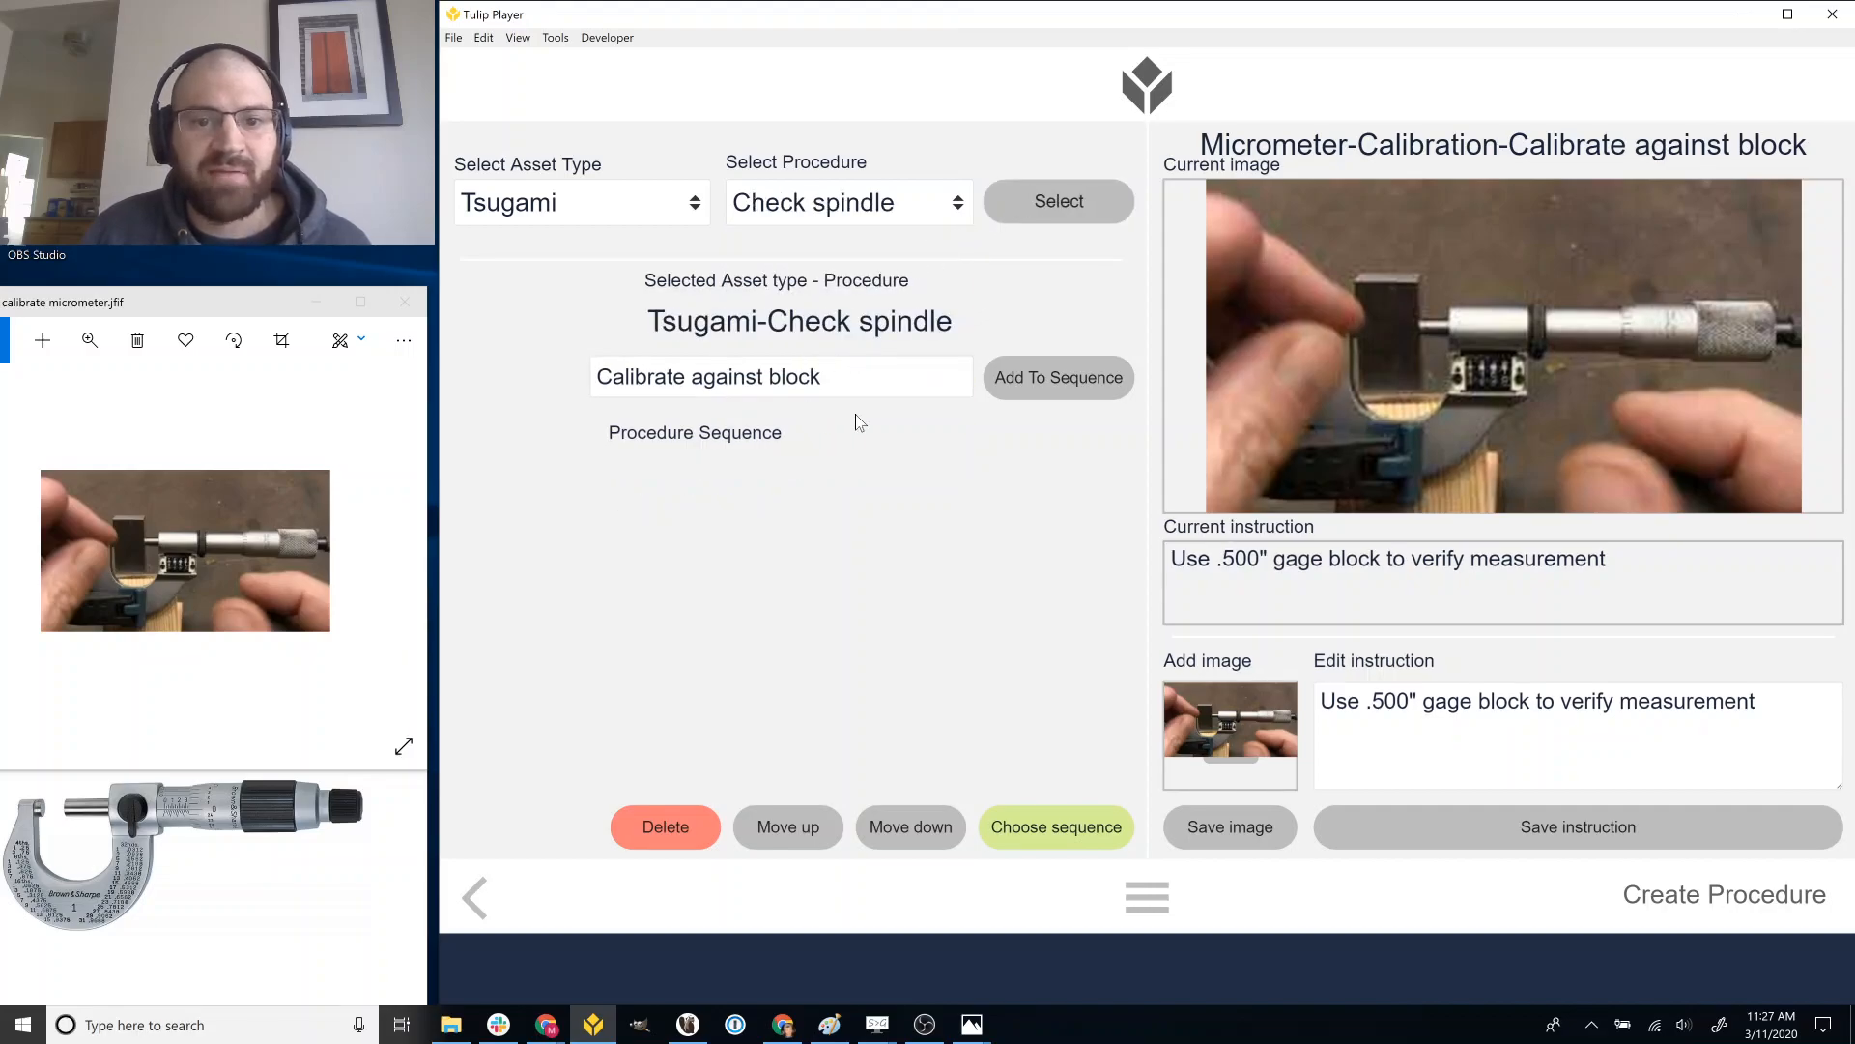
Add the entry "Open machine cover" to the Tsugami-Check spindle procedure sequence.
drag(823, 377, 692, 377)
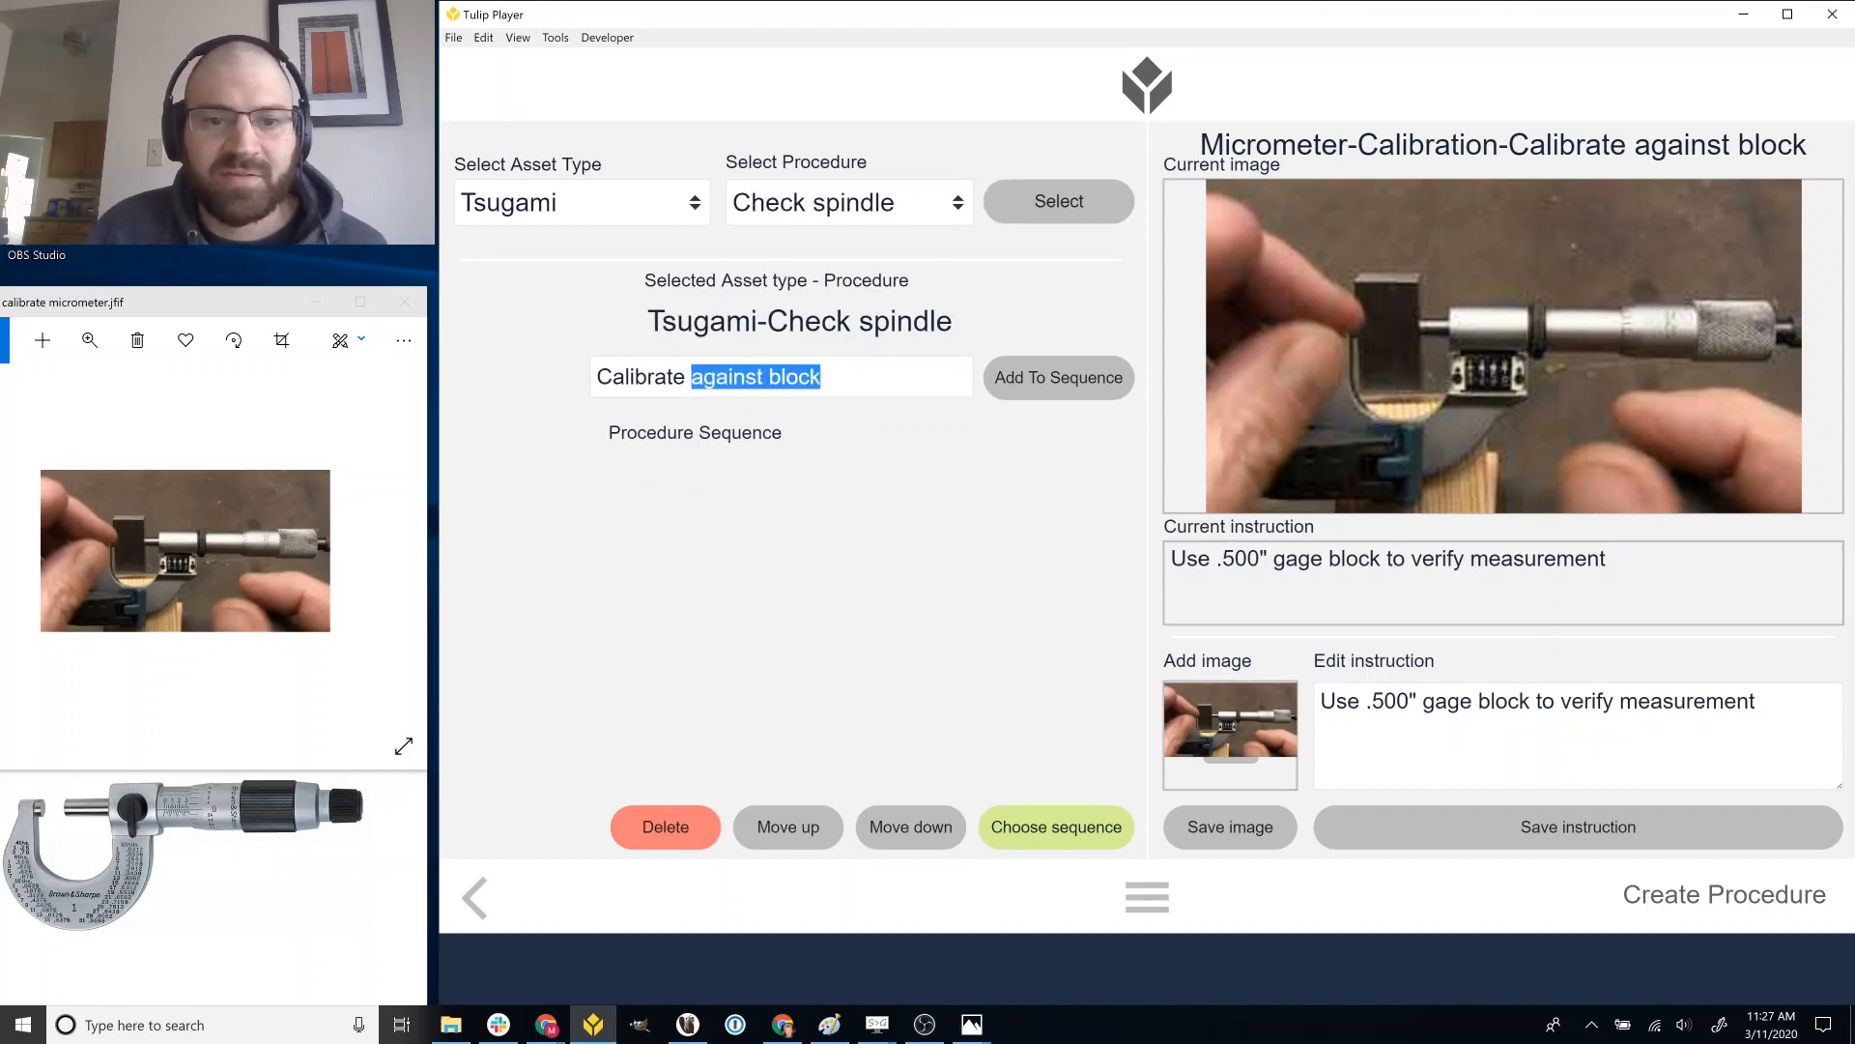
drag(823, 377, 595, 377)
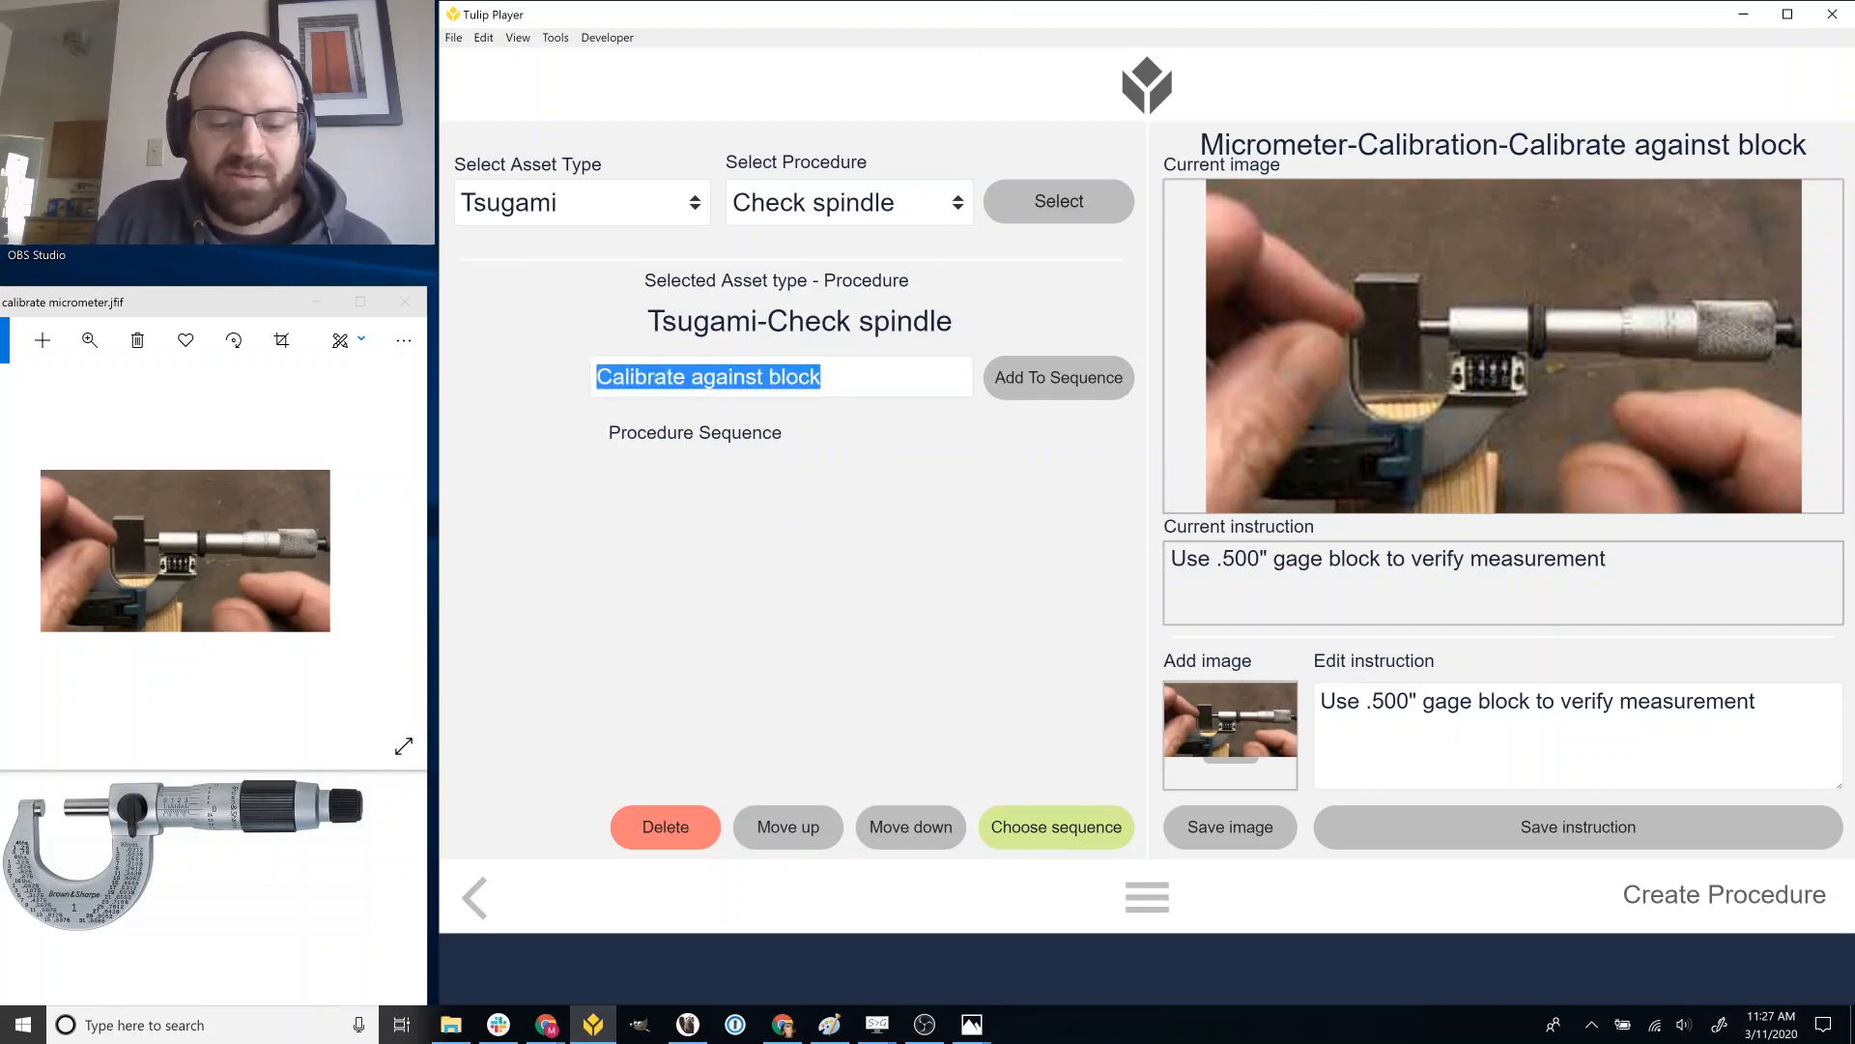
text(Open machine cover)
click(1069, 397)
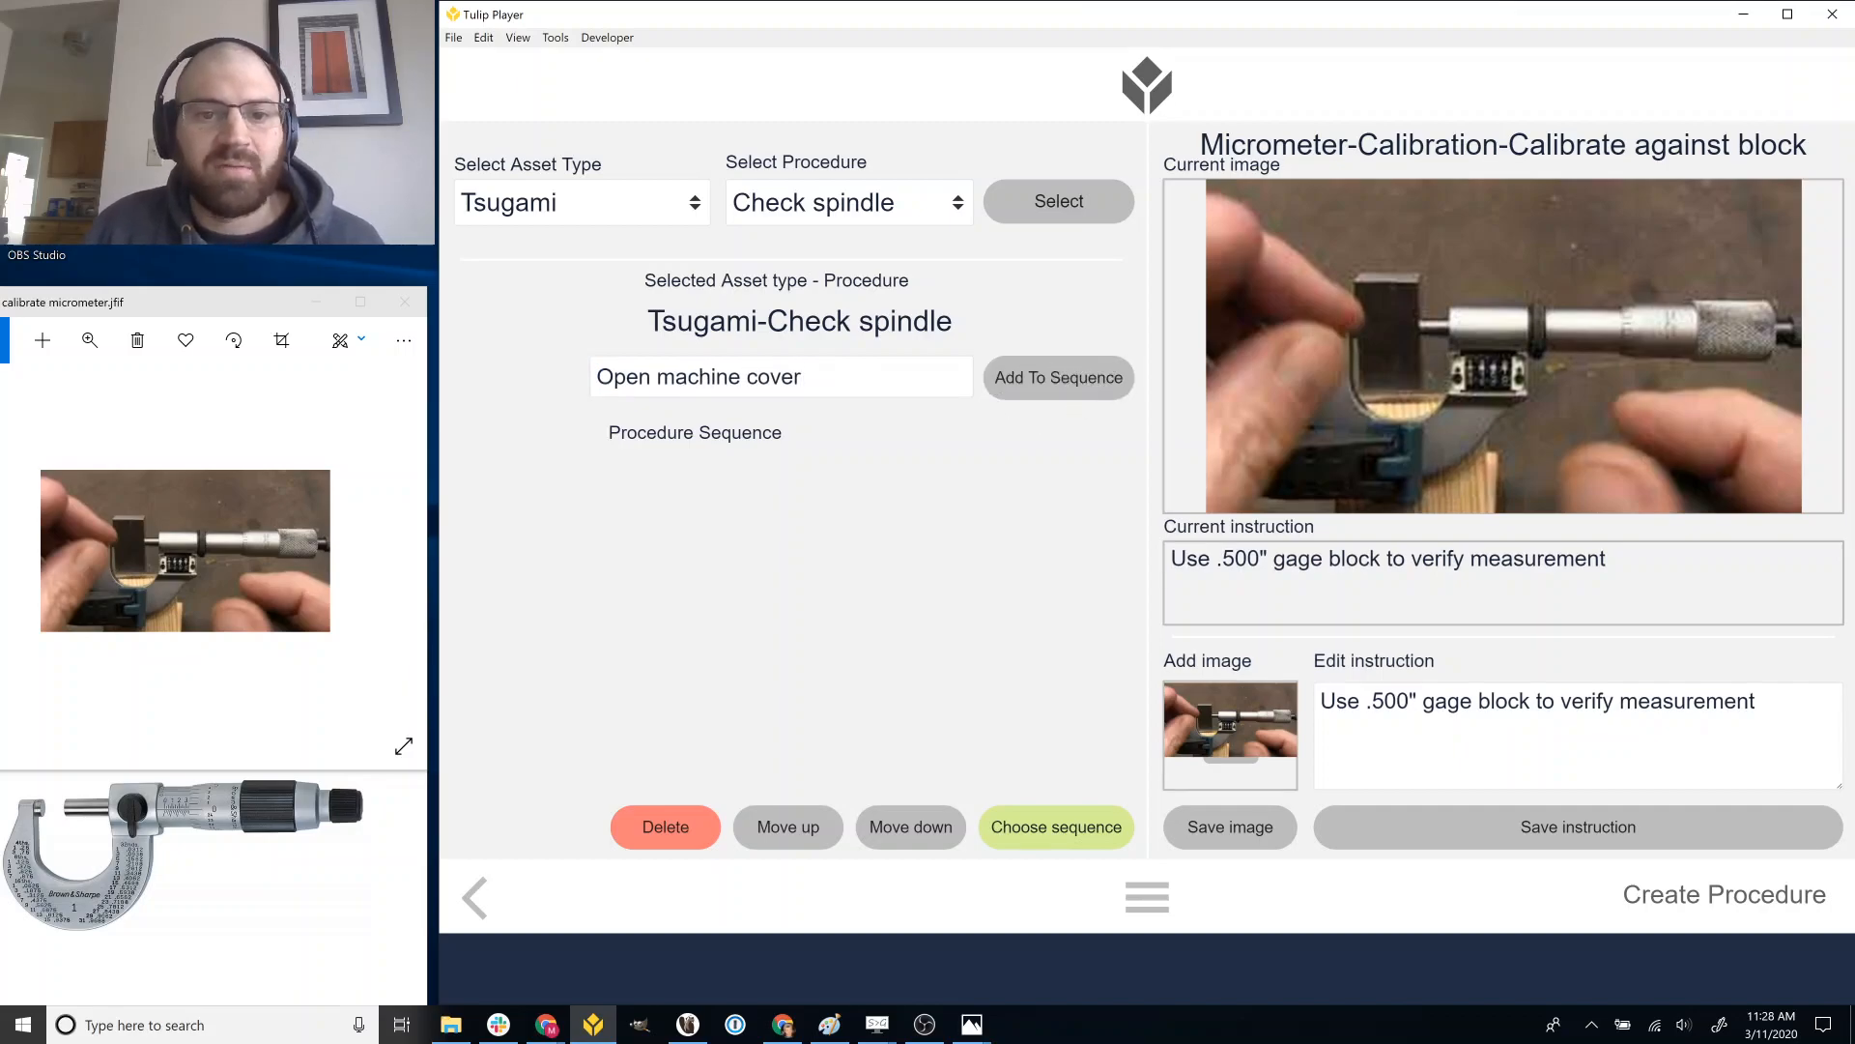
Add the entry "Check alignment" to the Tsugami-Check spindle procedure sequence.
double_click(833, 381)
triple_click(833, 381)
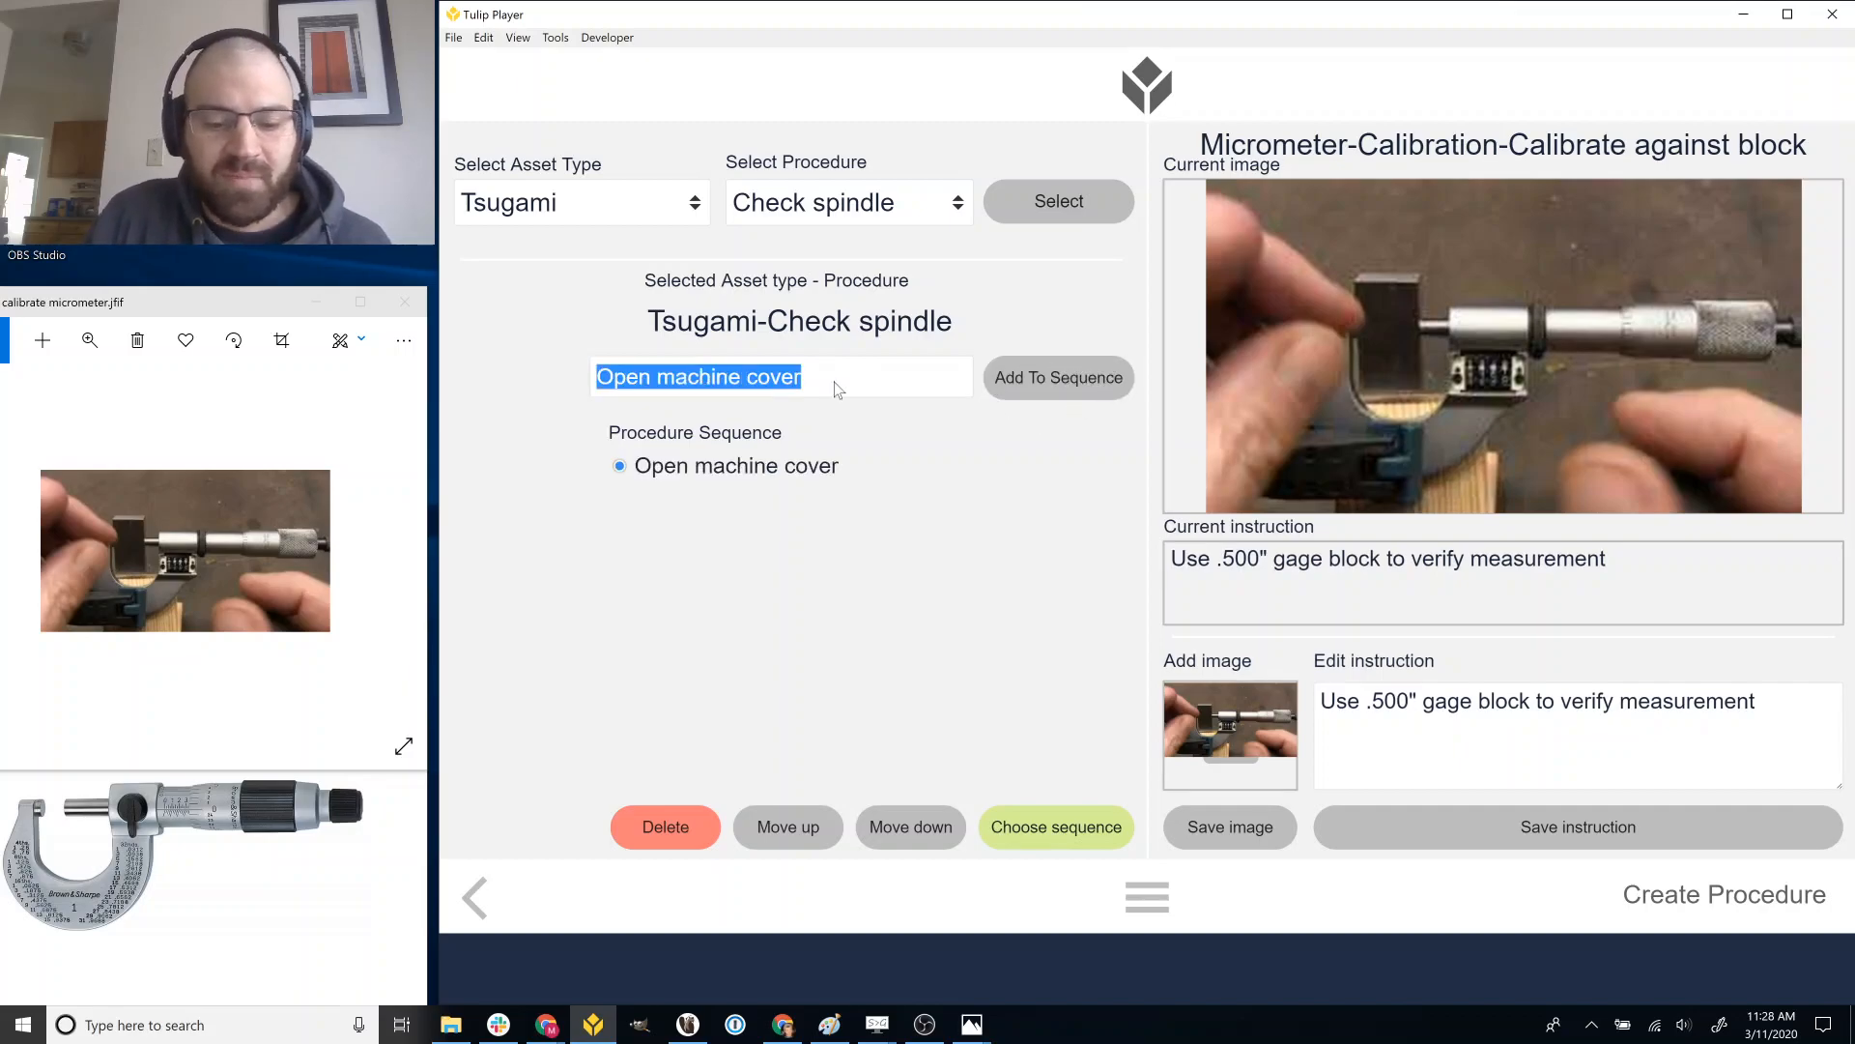
text(Check alignement)
key(BackSpace)
key(BackSpace)
key(BackSpace)
key(BackSpace)
key(BackSpace)
text(ment)
click(1088, 389)
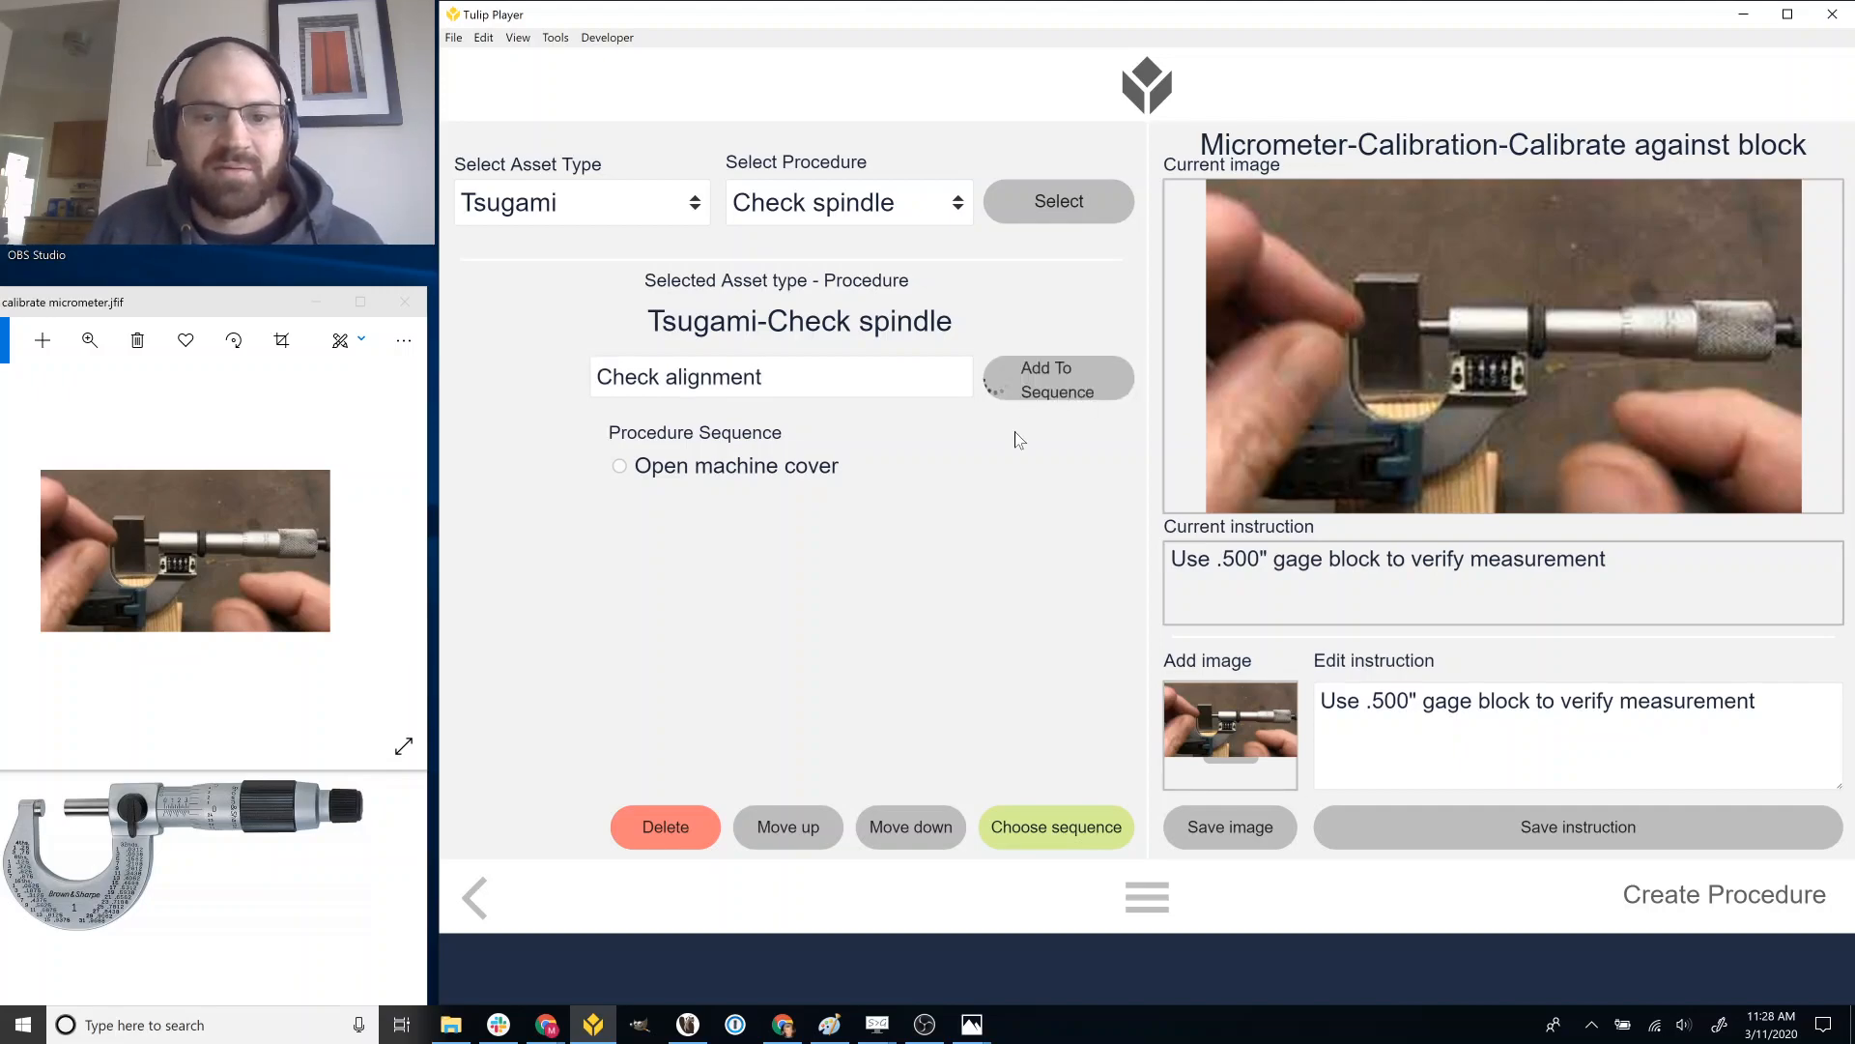
Choose the "Open machine cover" entry and replace the image to add with the "tsugami maint 1" picture.
click(781, 476)
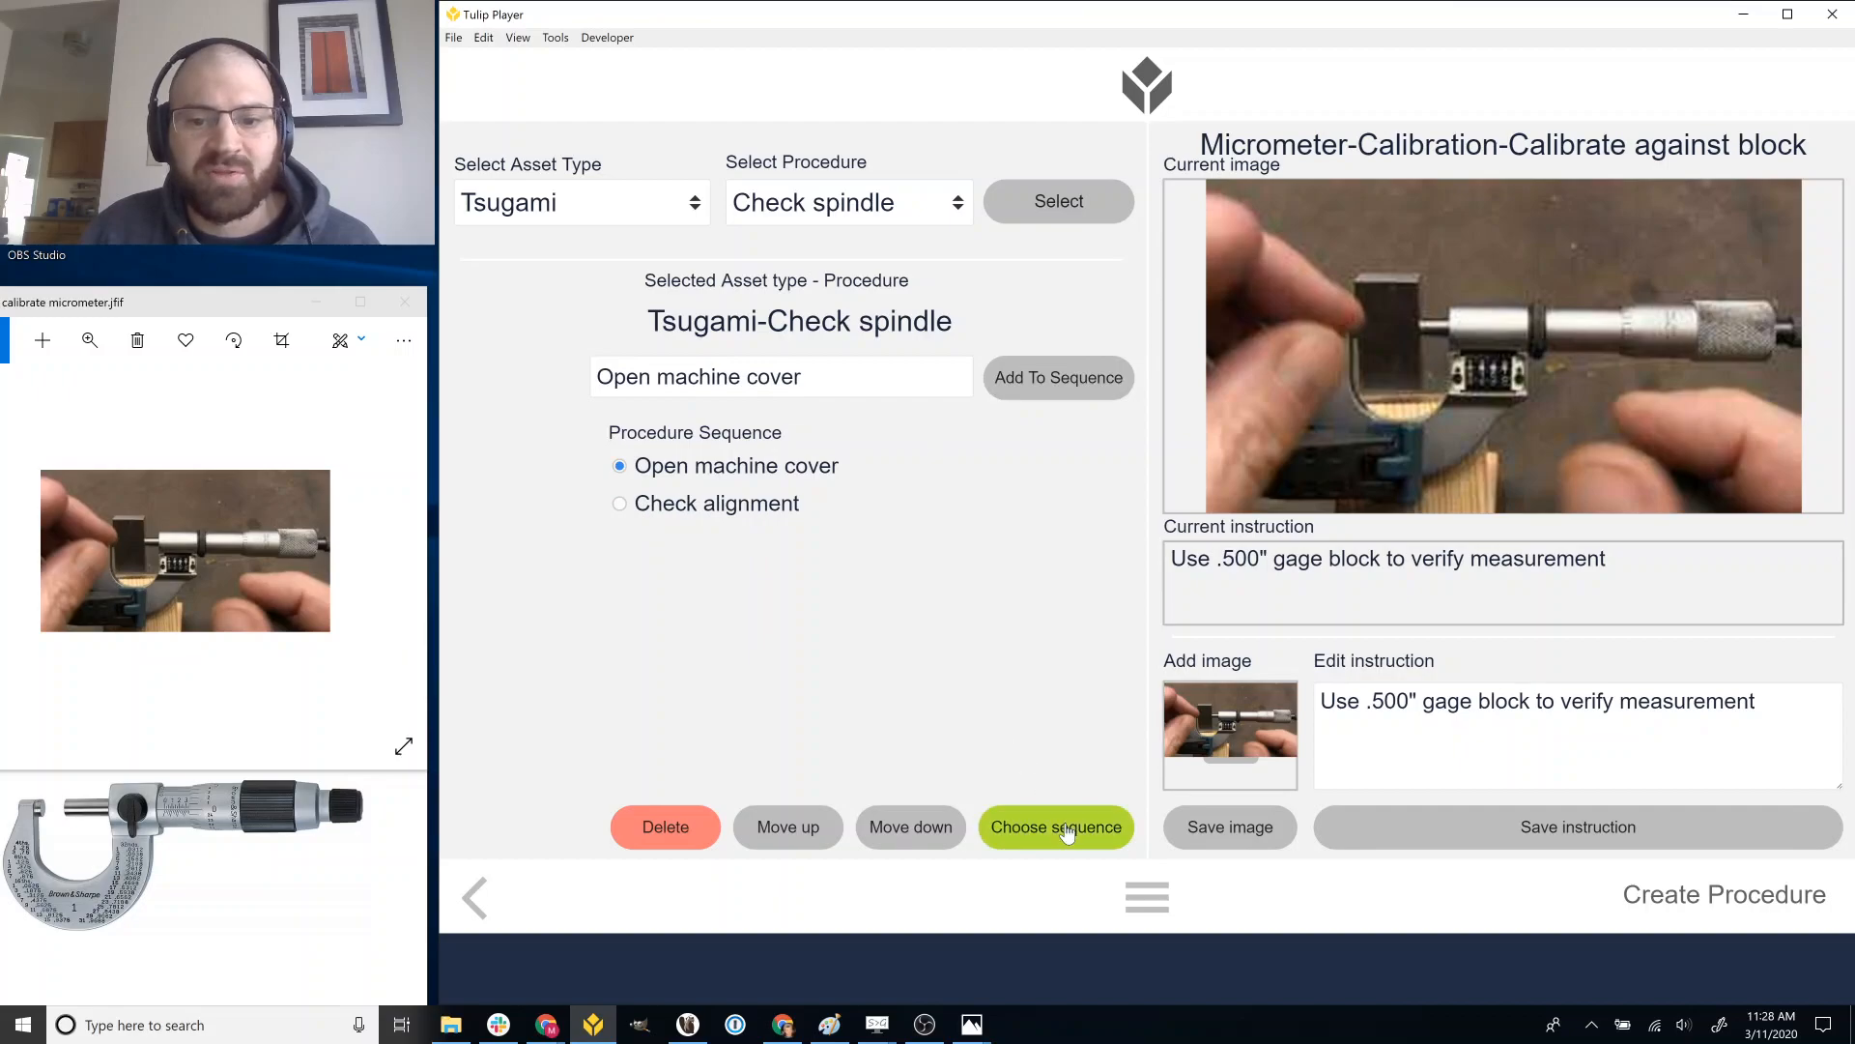
click(1254, 833)
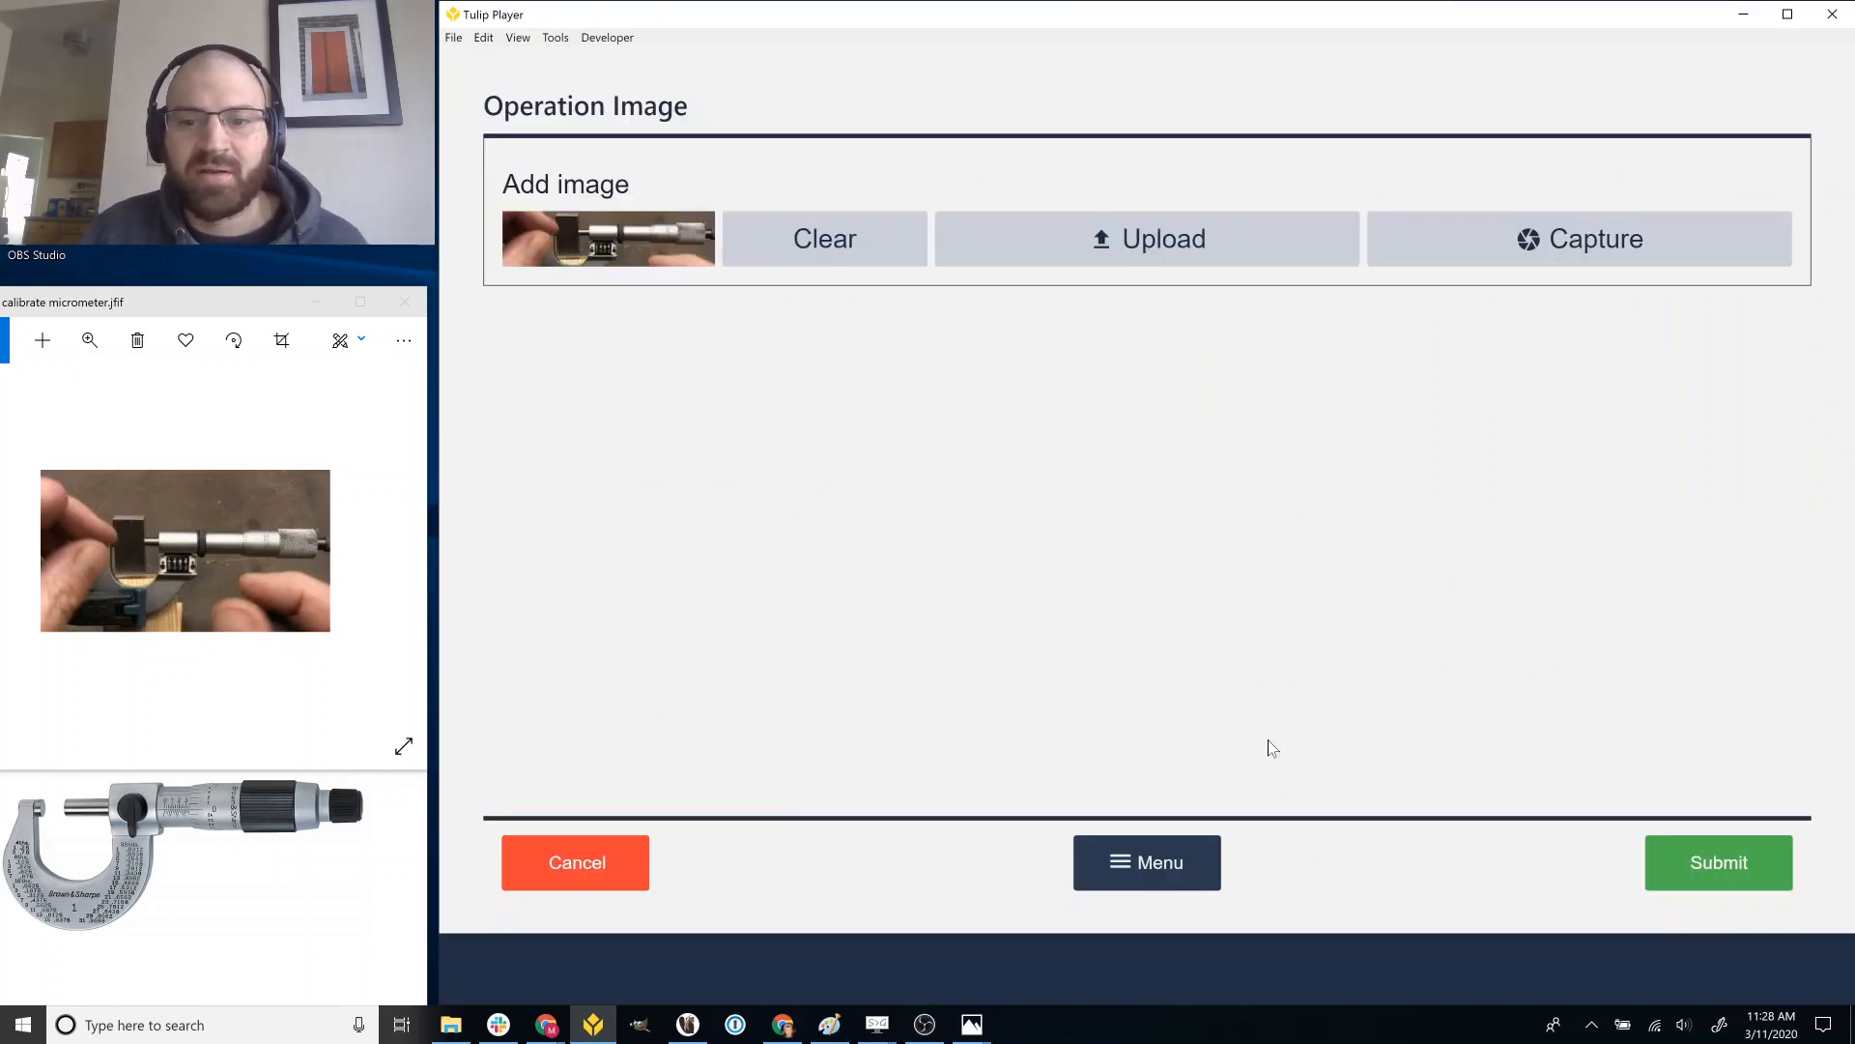
click(884, 265)
click(914, 249)
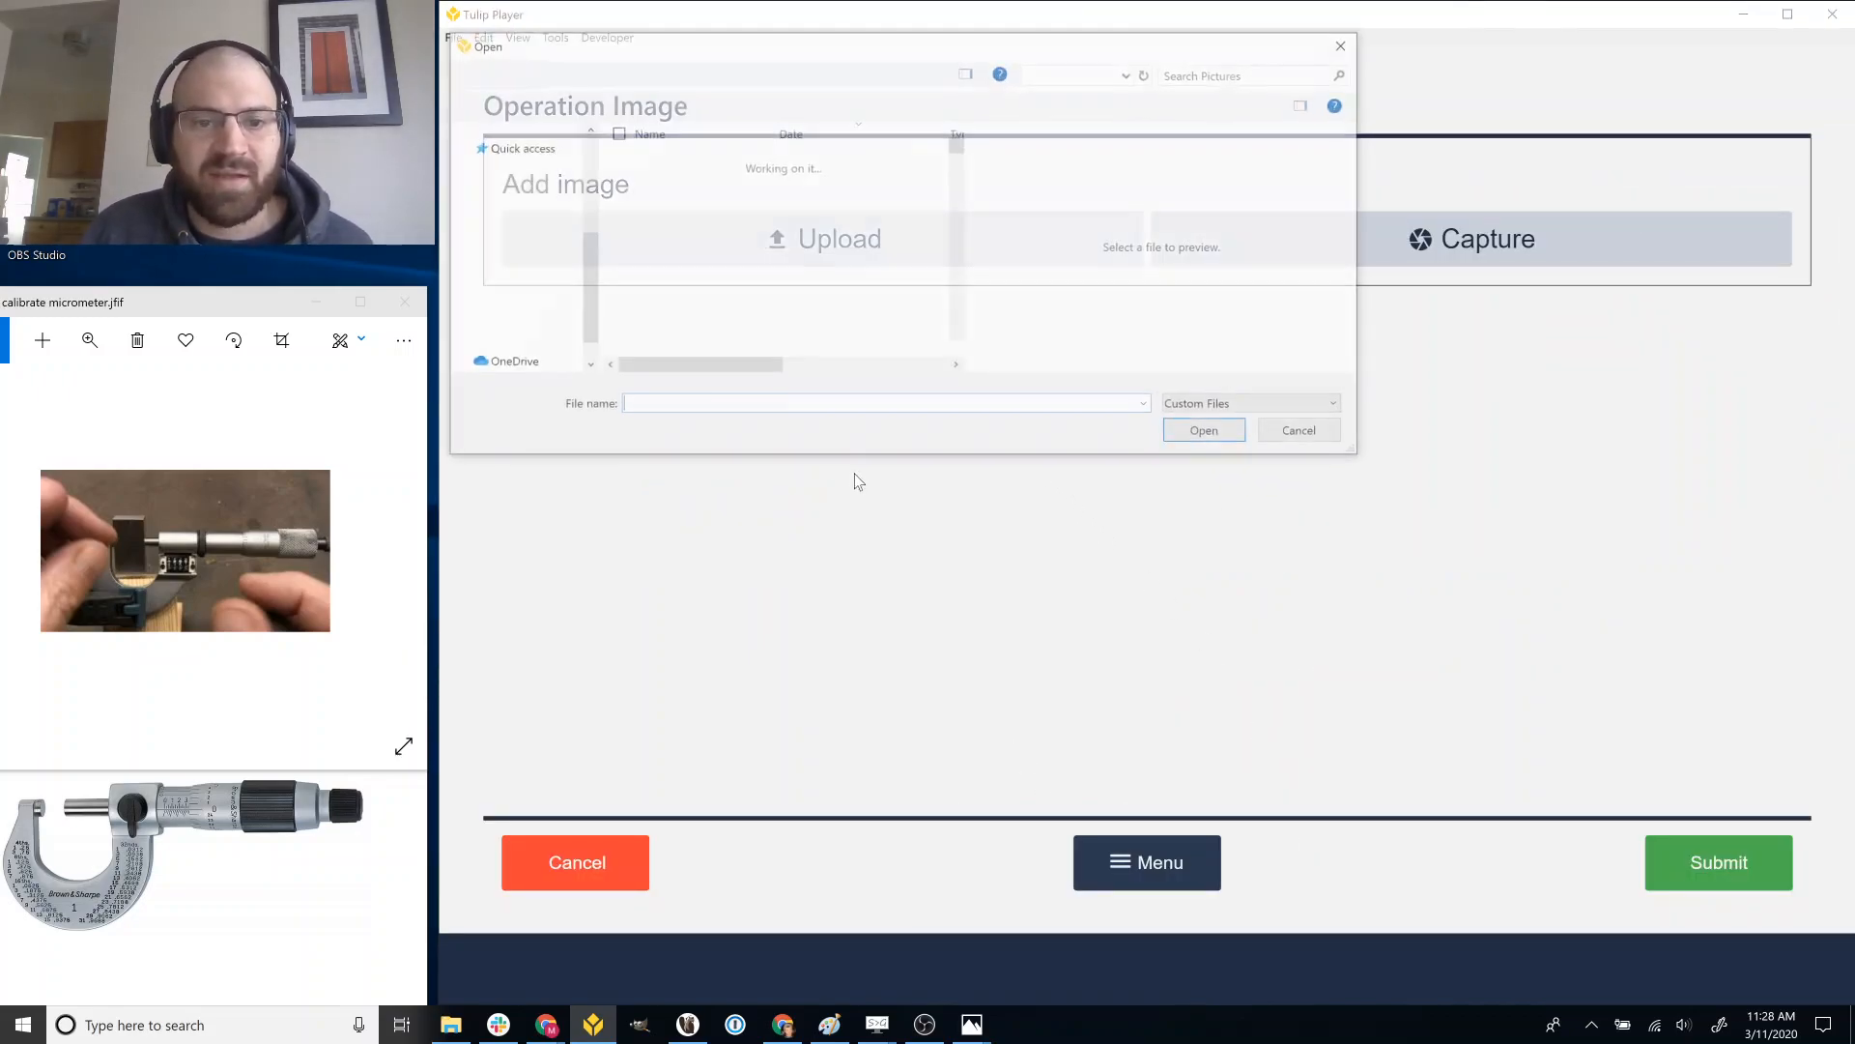
scroll(773, 319, down, 2)
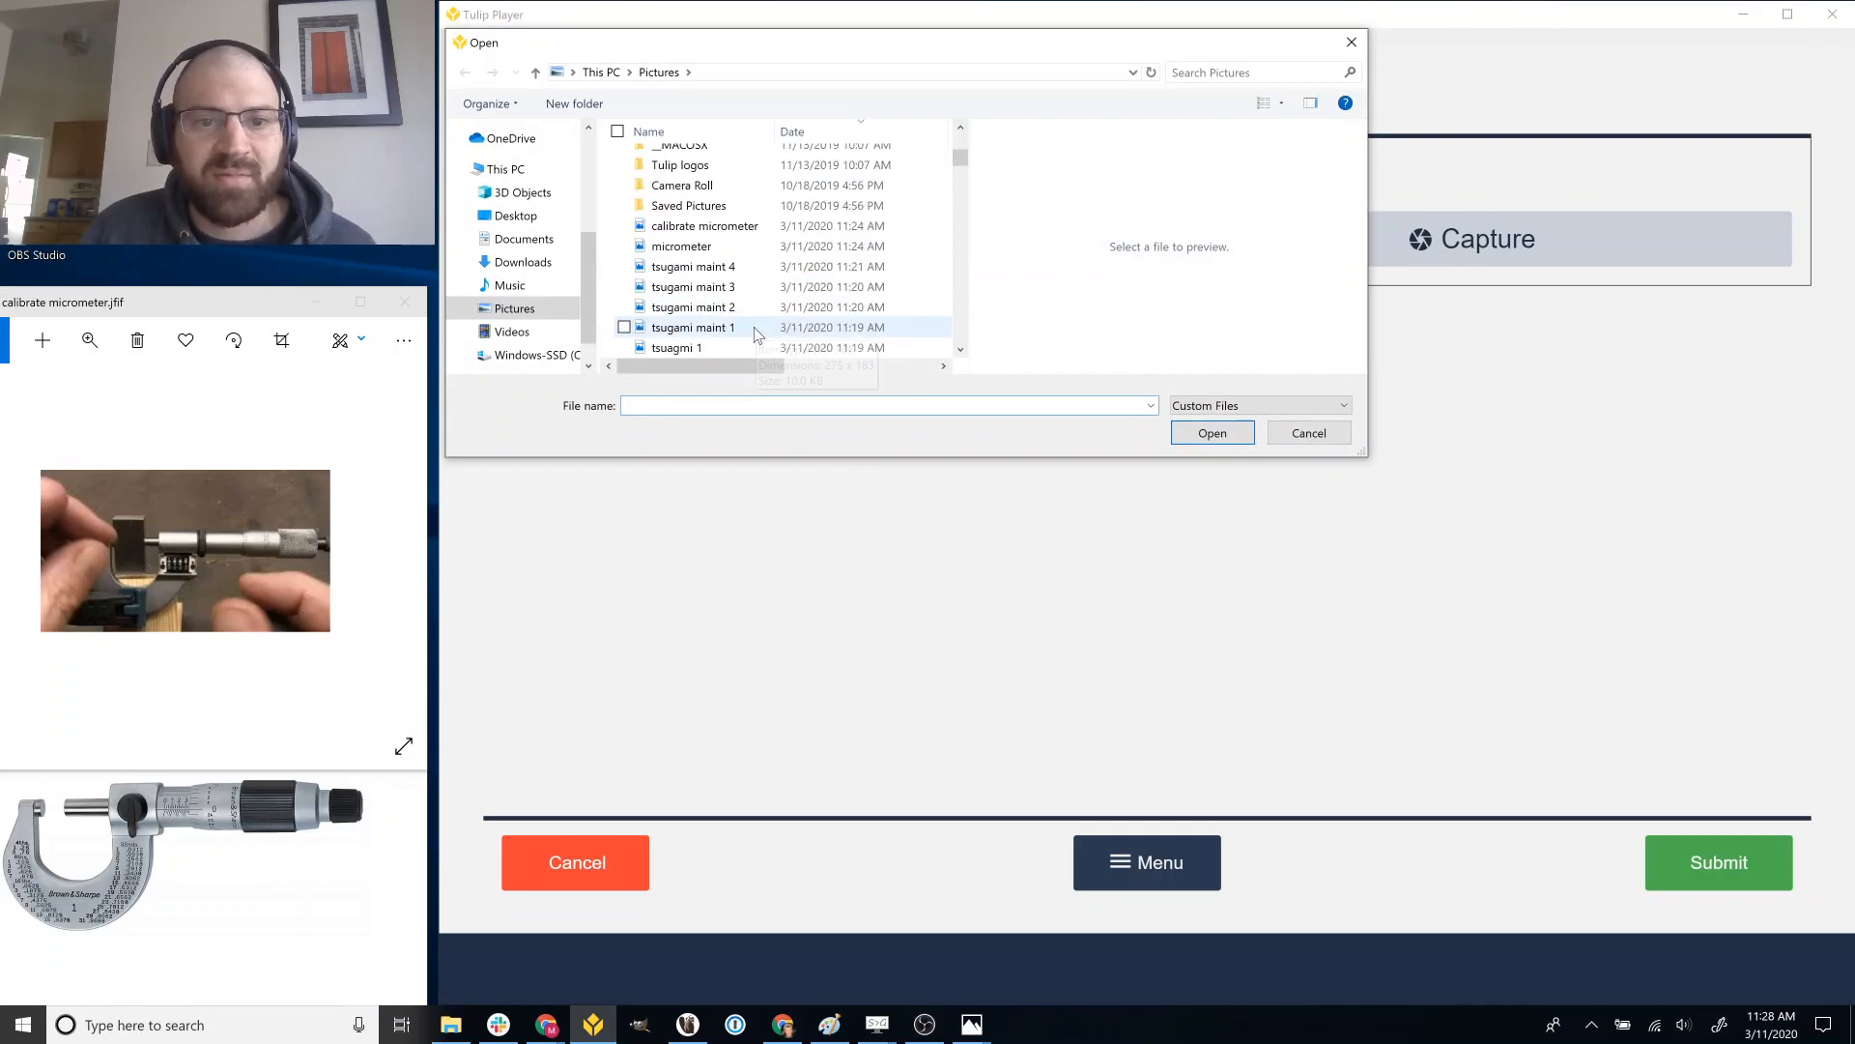
double_click(755, 327)
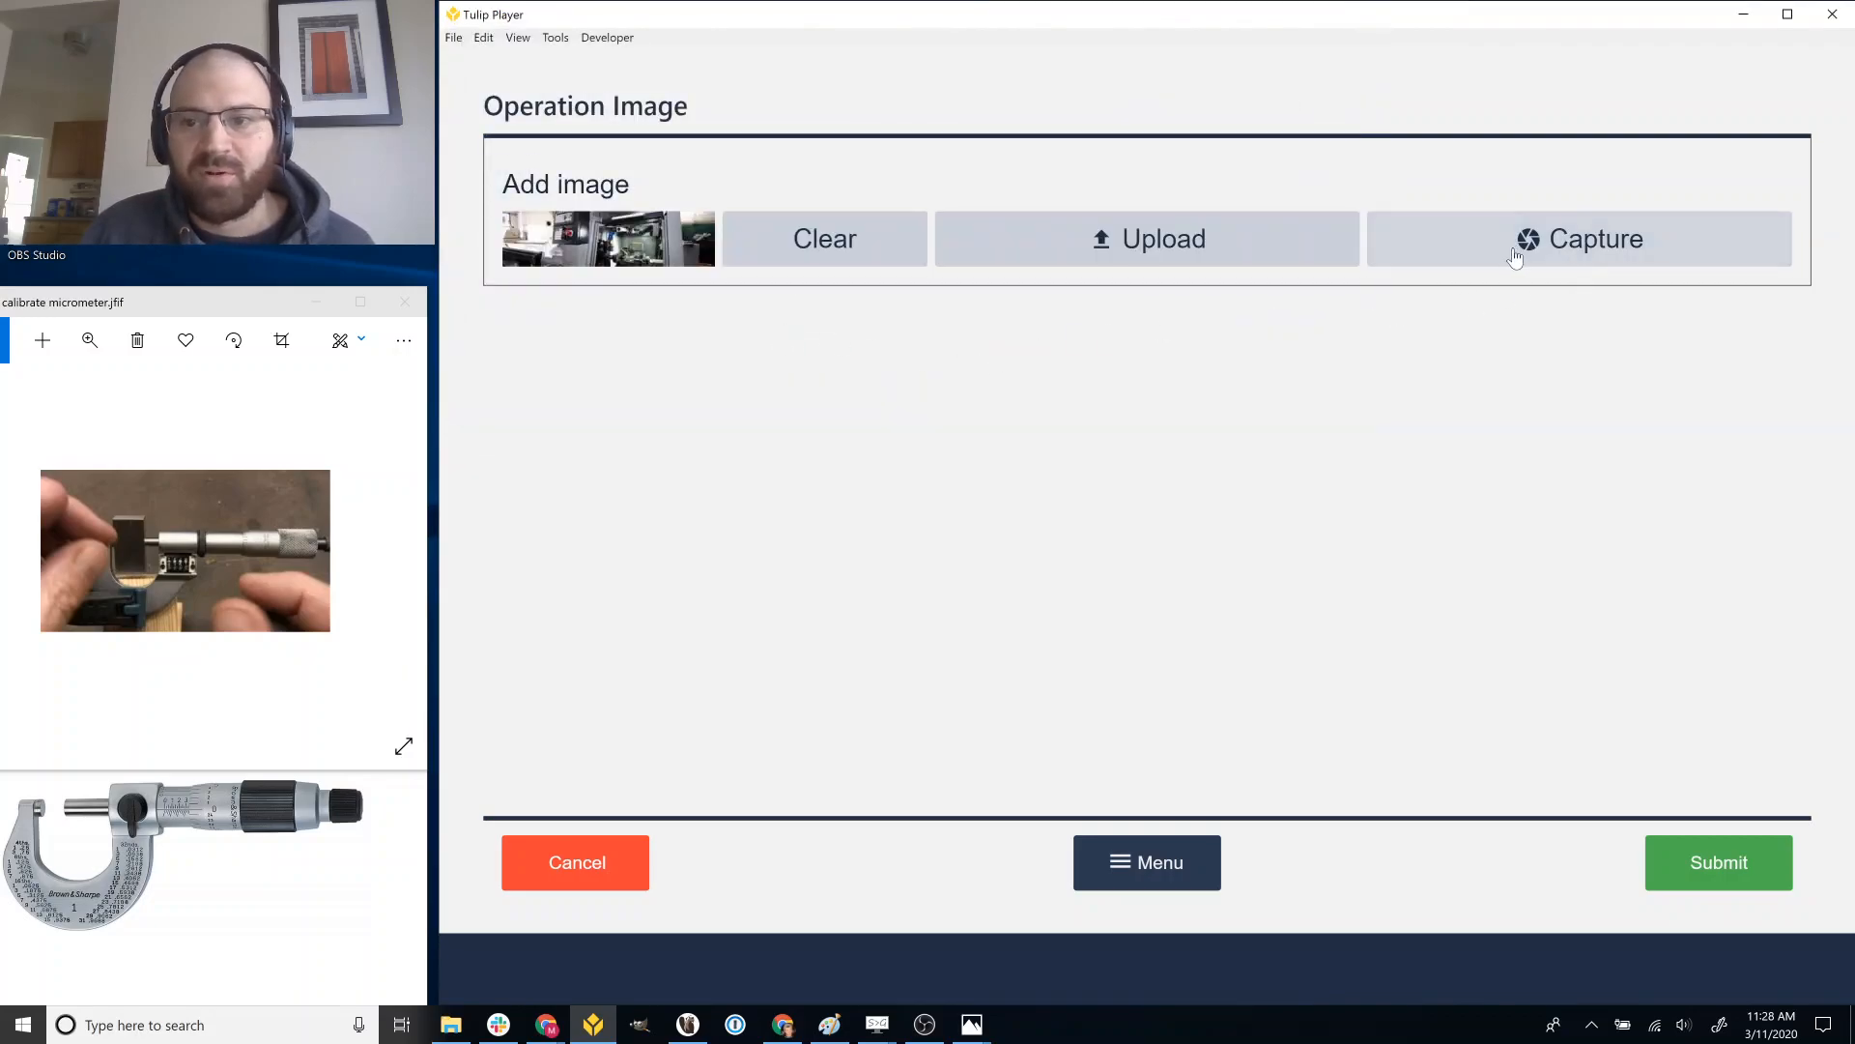
click(1764, 858)
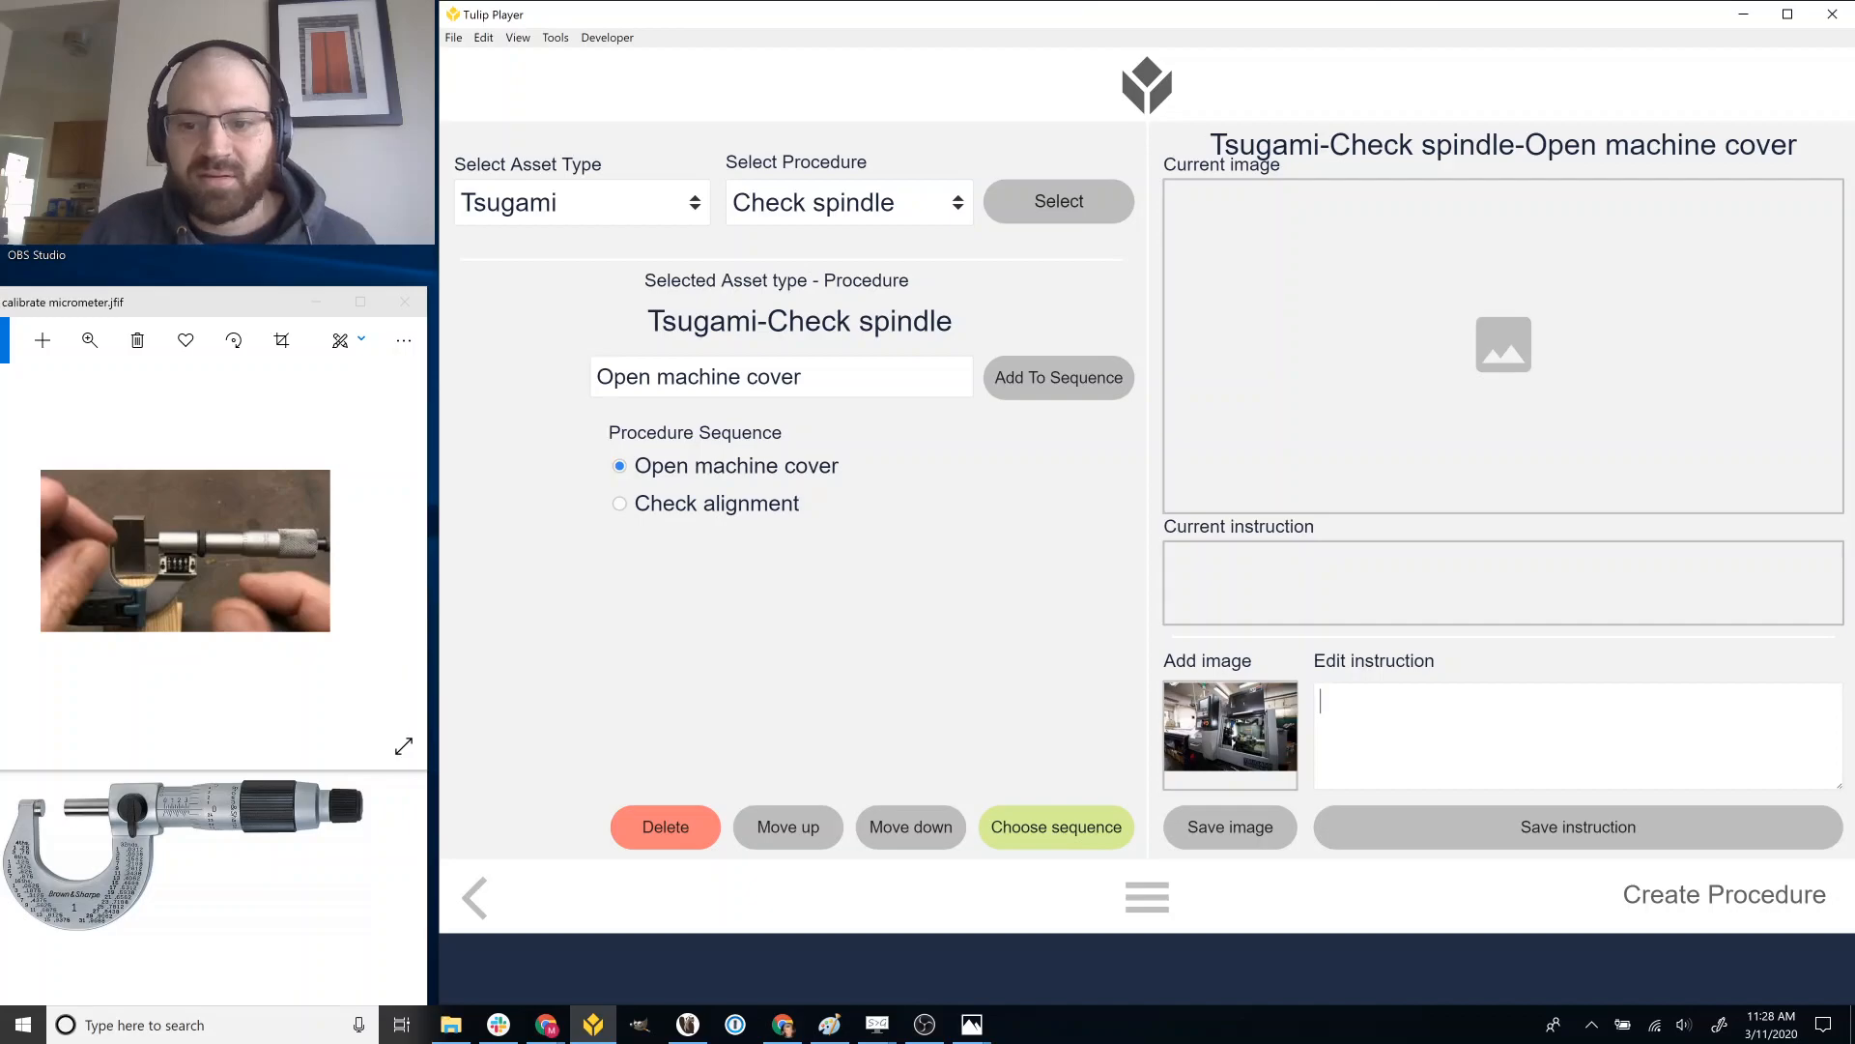
Write the instruction "Open cover" for "Open machine cover", then save both the instruction and the image.
text(Open cover)
click(1517, 825)
click(1257, 837)
Choose the "Check alignment" entry and replace the image to add with the picture of the gauge measuring the spindle.
click(718, 503)
click(1056, 827)
click(1253, 829)
click(1243, 731)
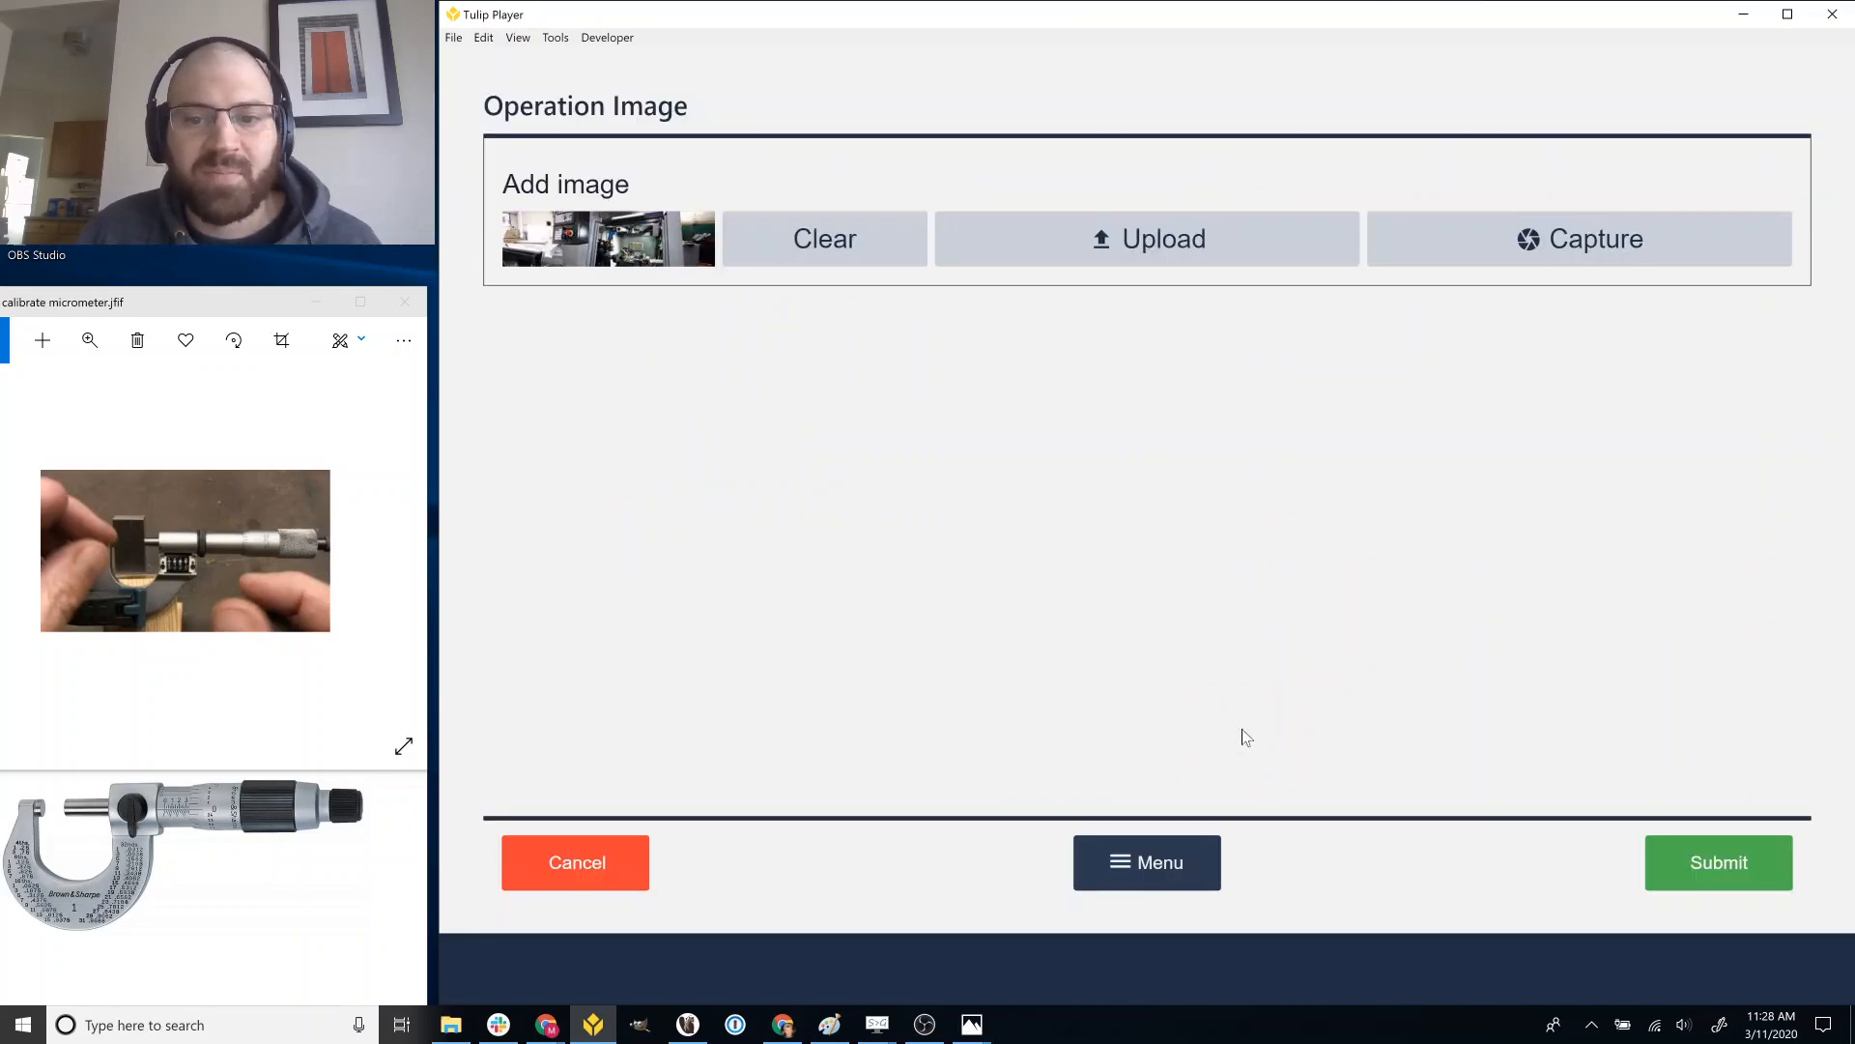
click(849, 265)
click(971, 249)
scroll(802, 310, down, 1)
scroll(796, 299, down, 2)
double_click(748, 328)
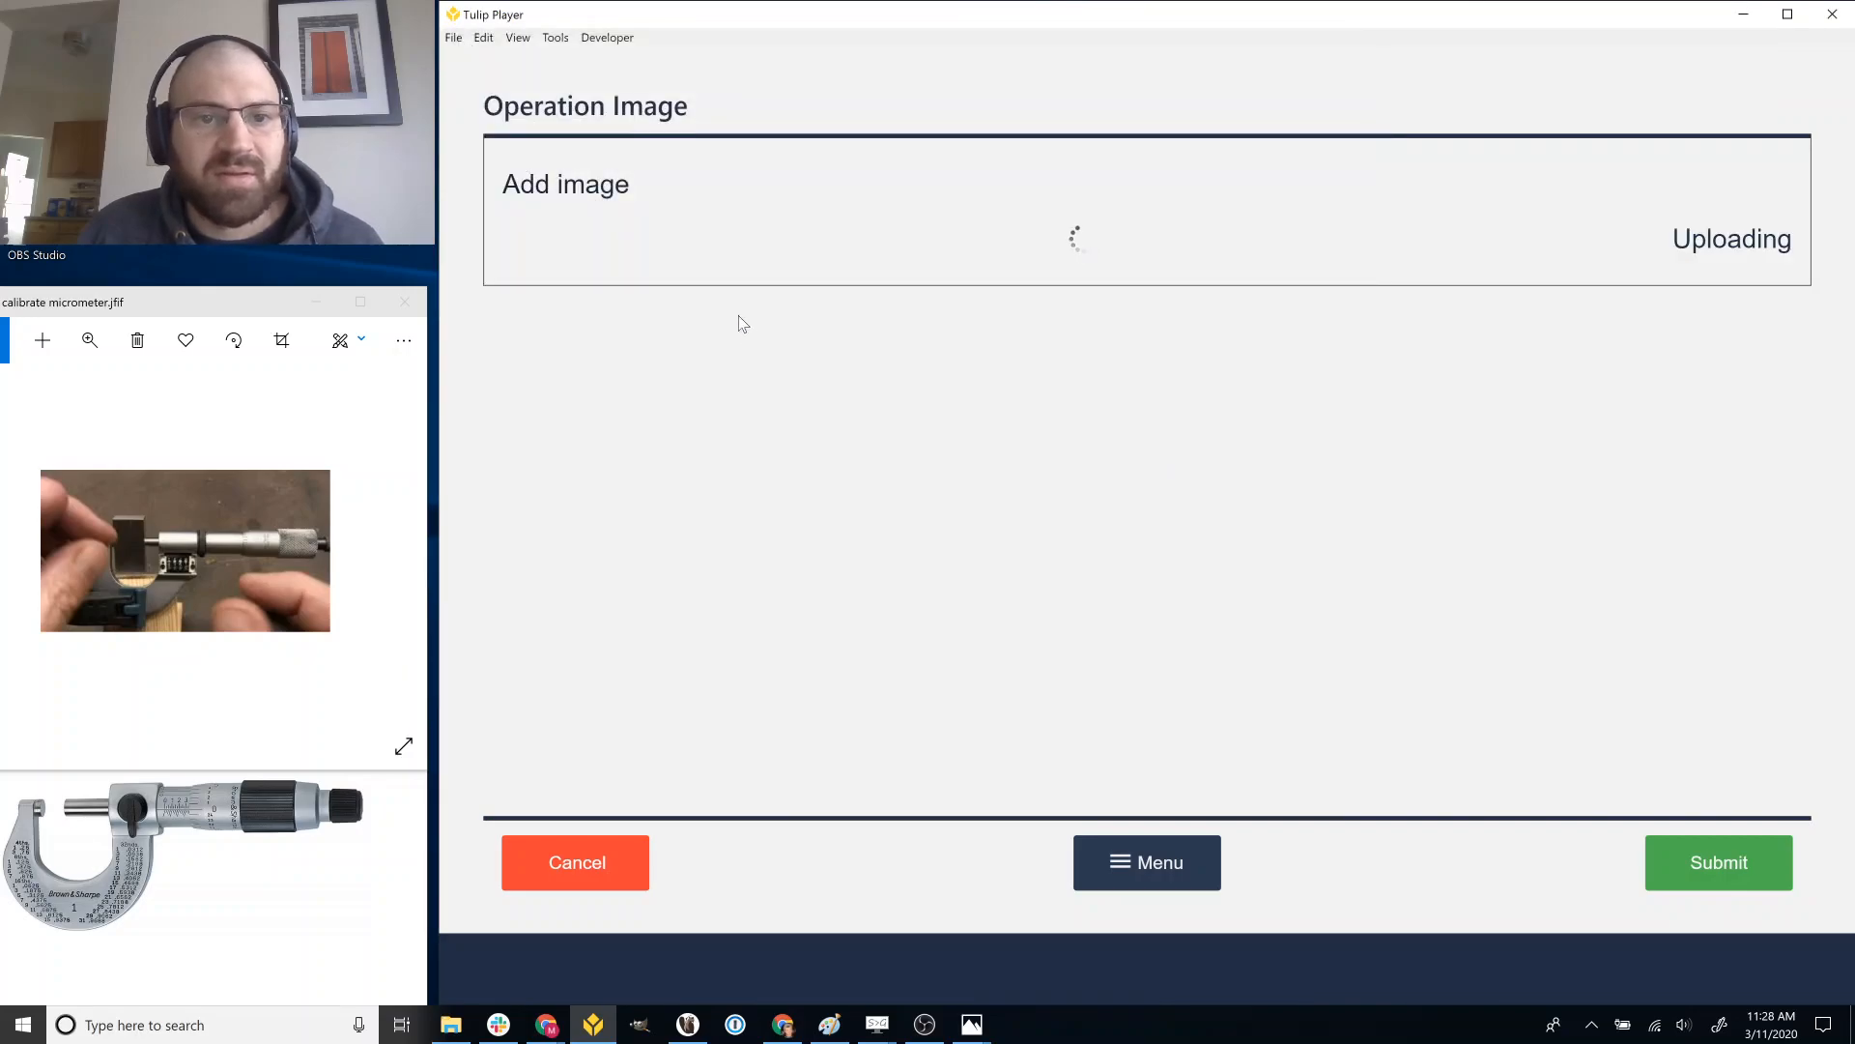
click(1753, 858)
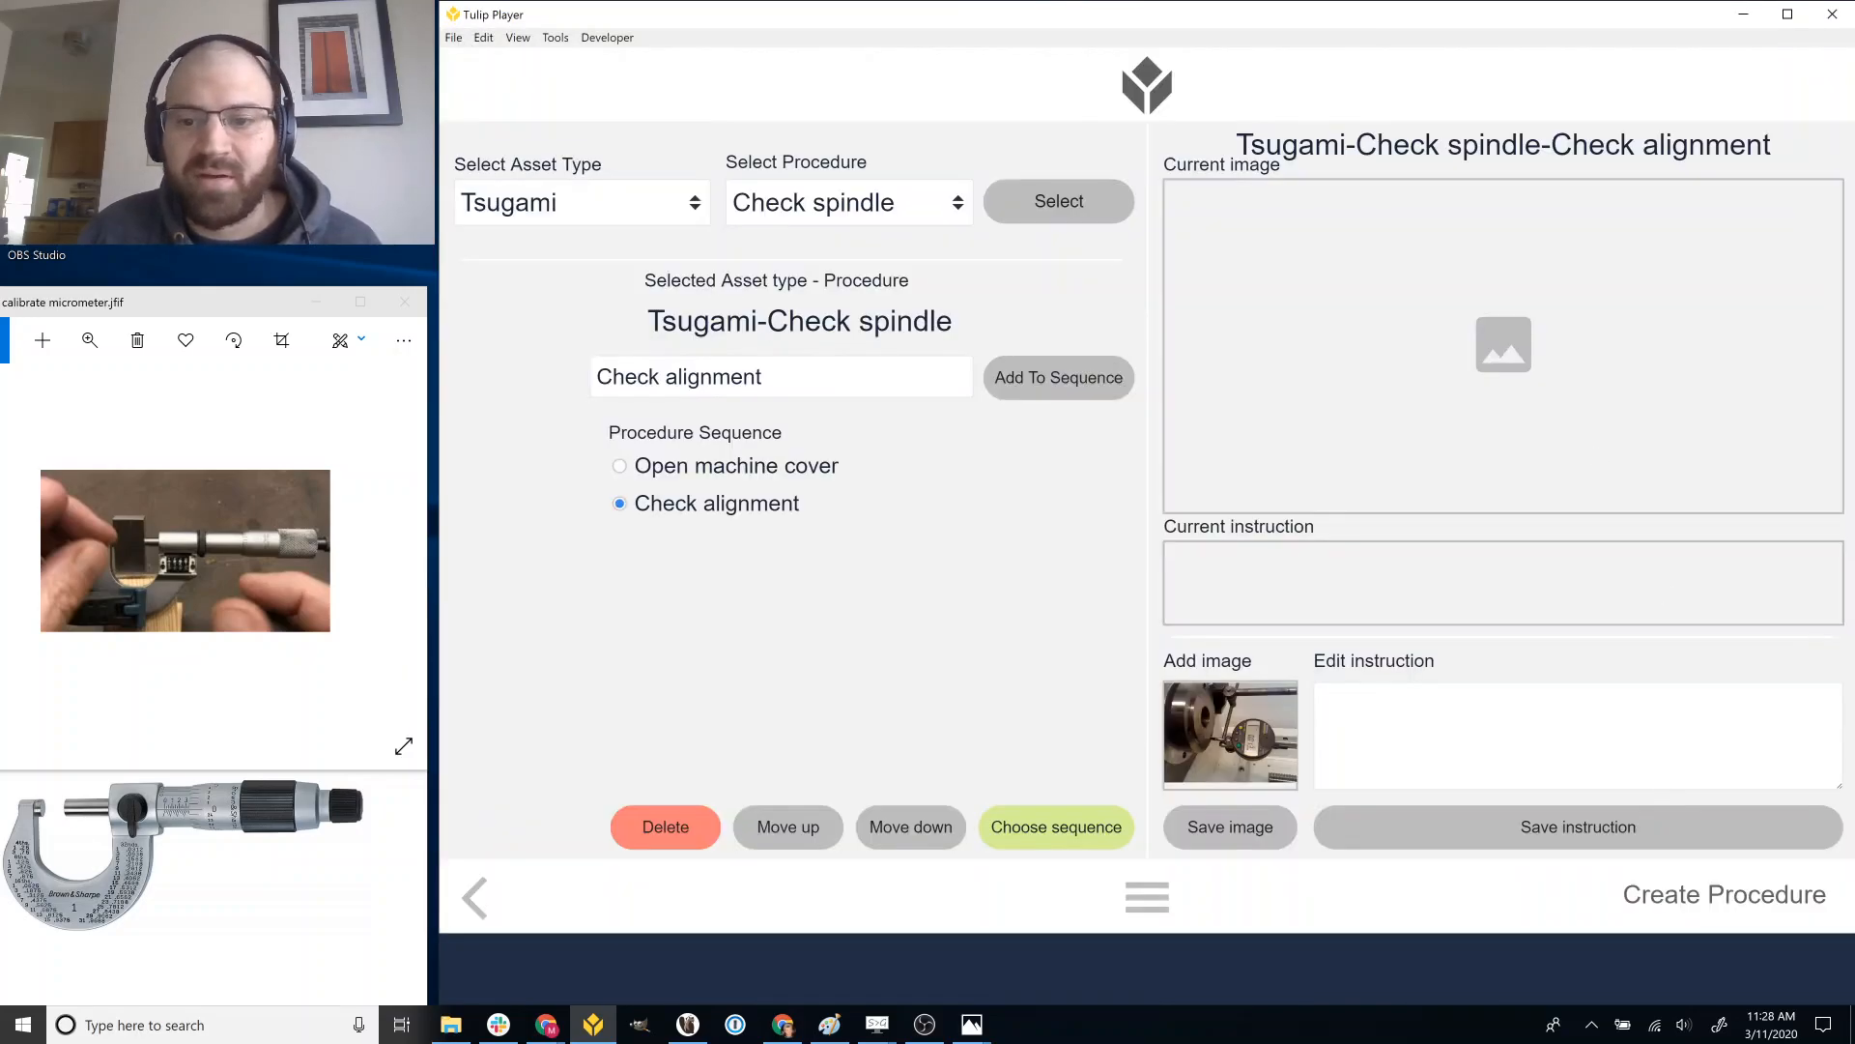
Write the instruction "Use measurement device to check alignment" for "Check alignment", then save both the instruction and the image.
text(Use)
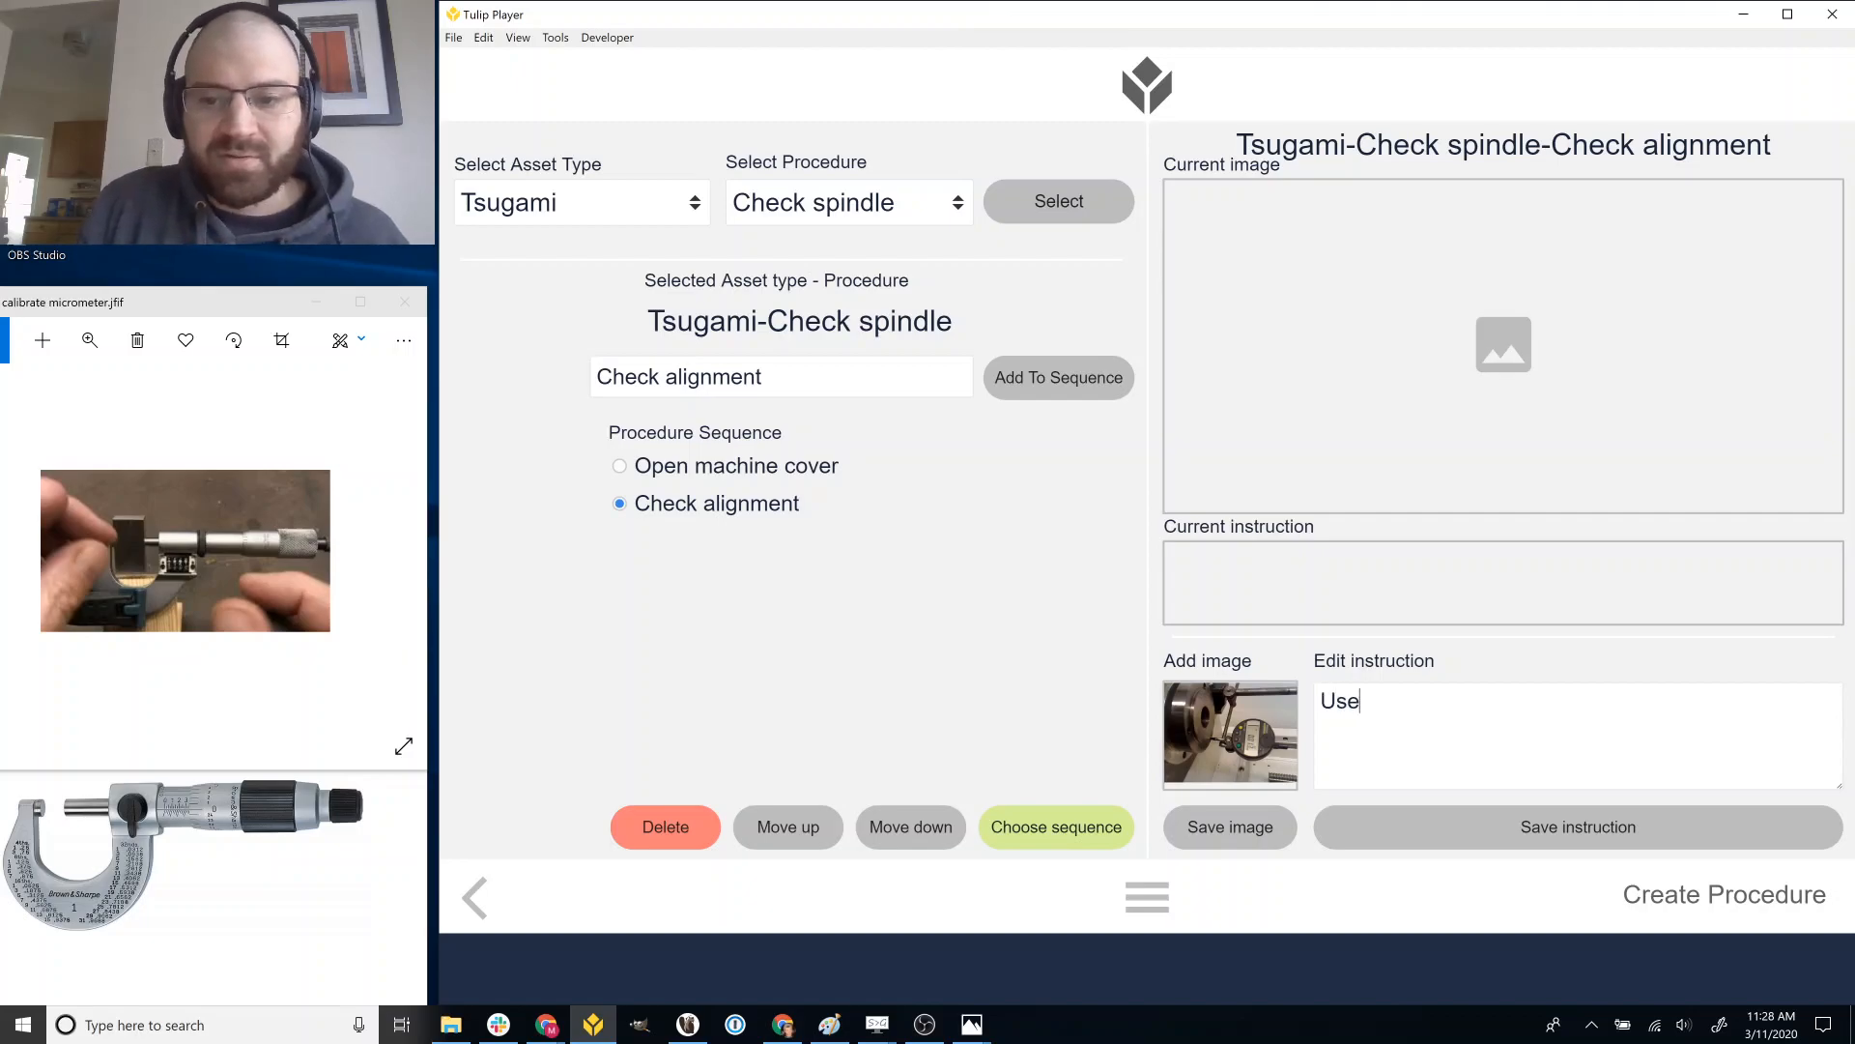
text( measurement to)
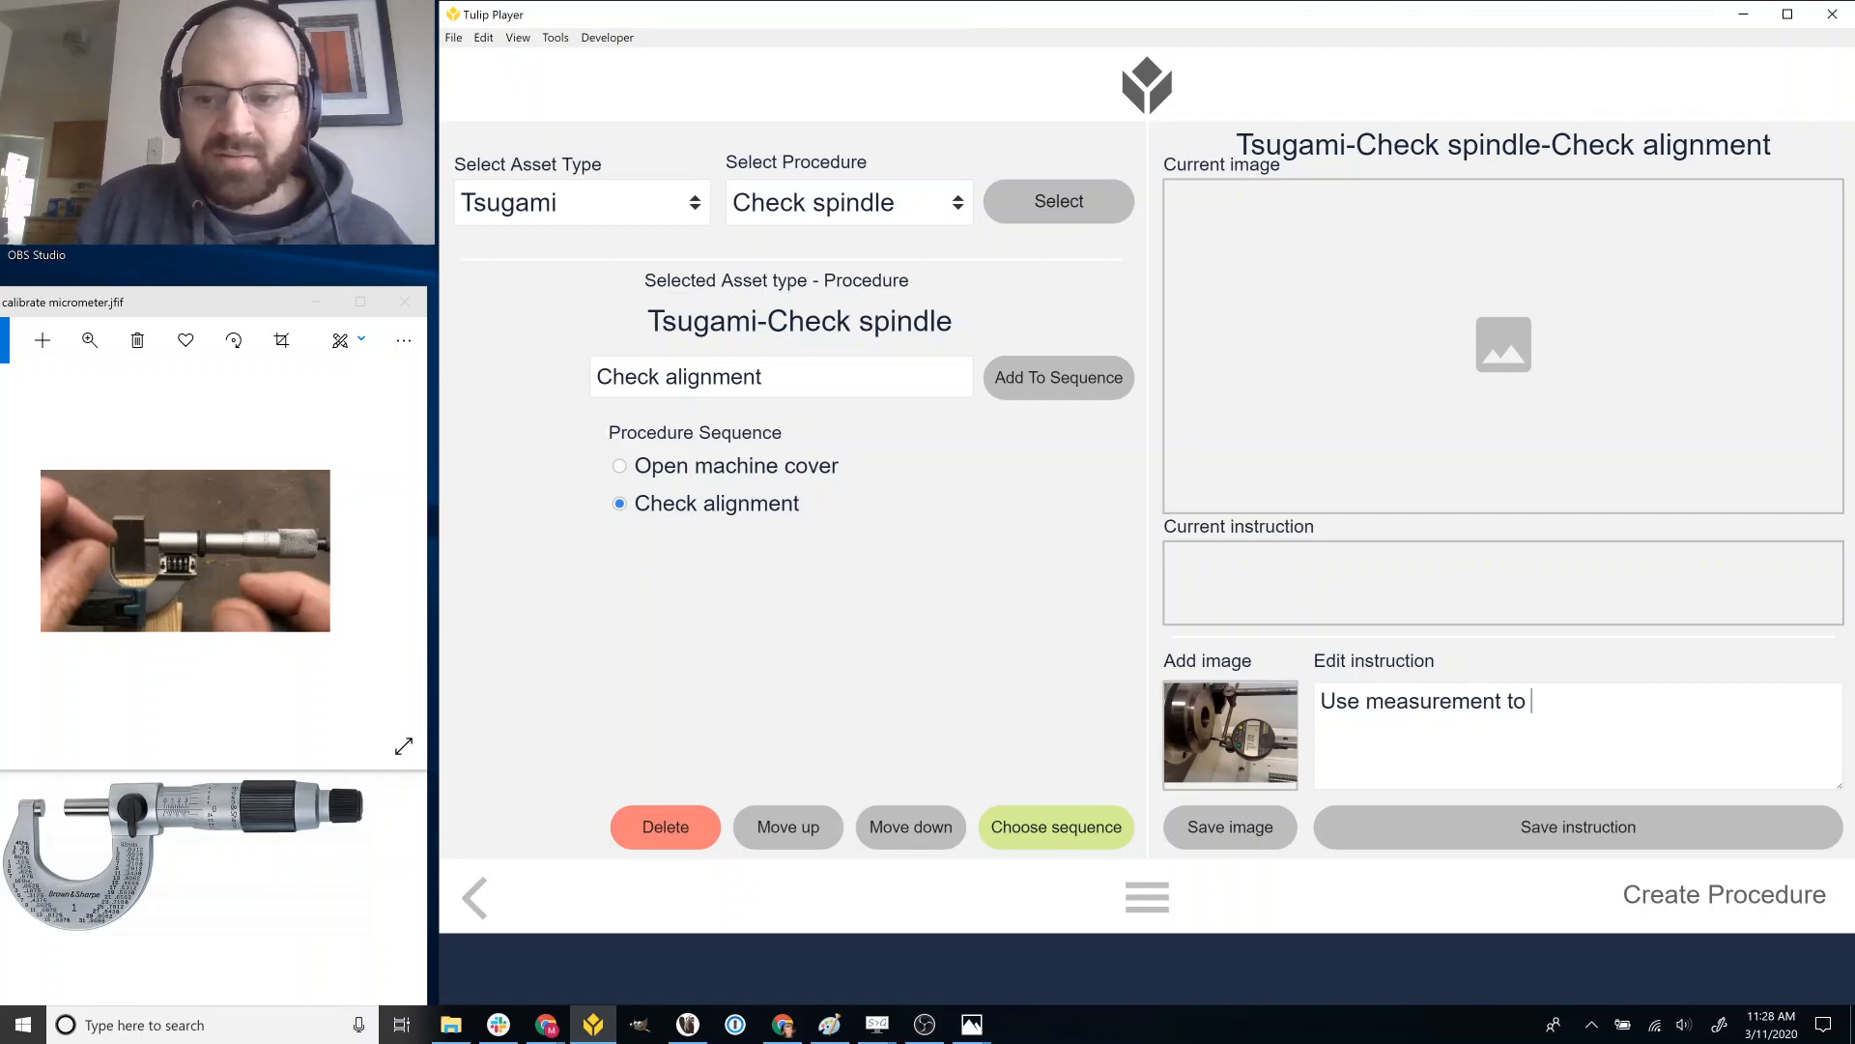
key(BackSpace)
key(BackSpace)
key(BackSpace)
text(device to chec)
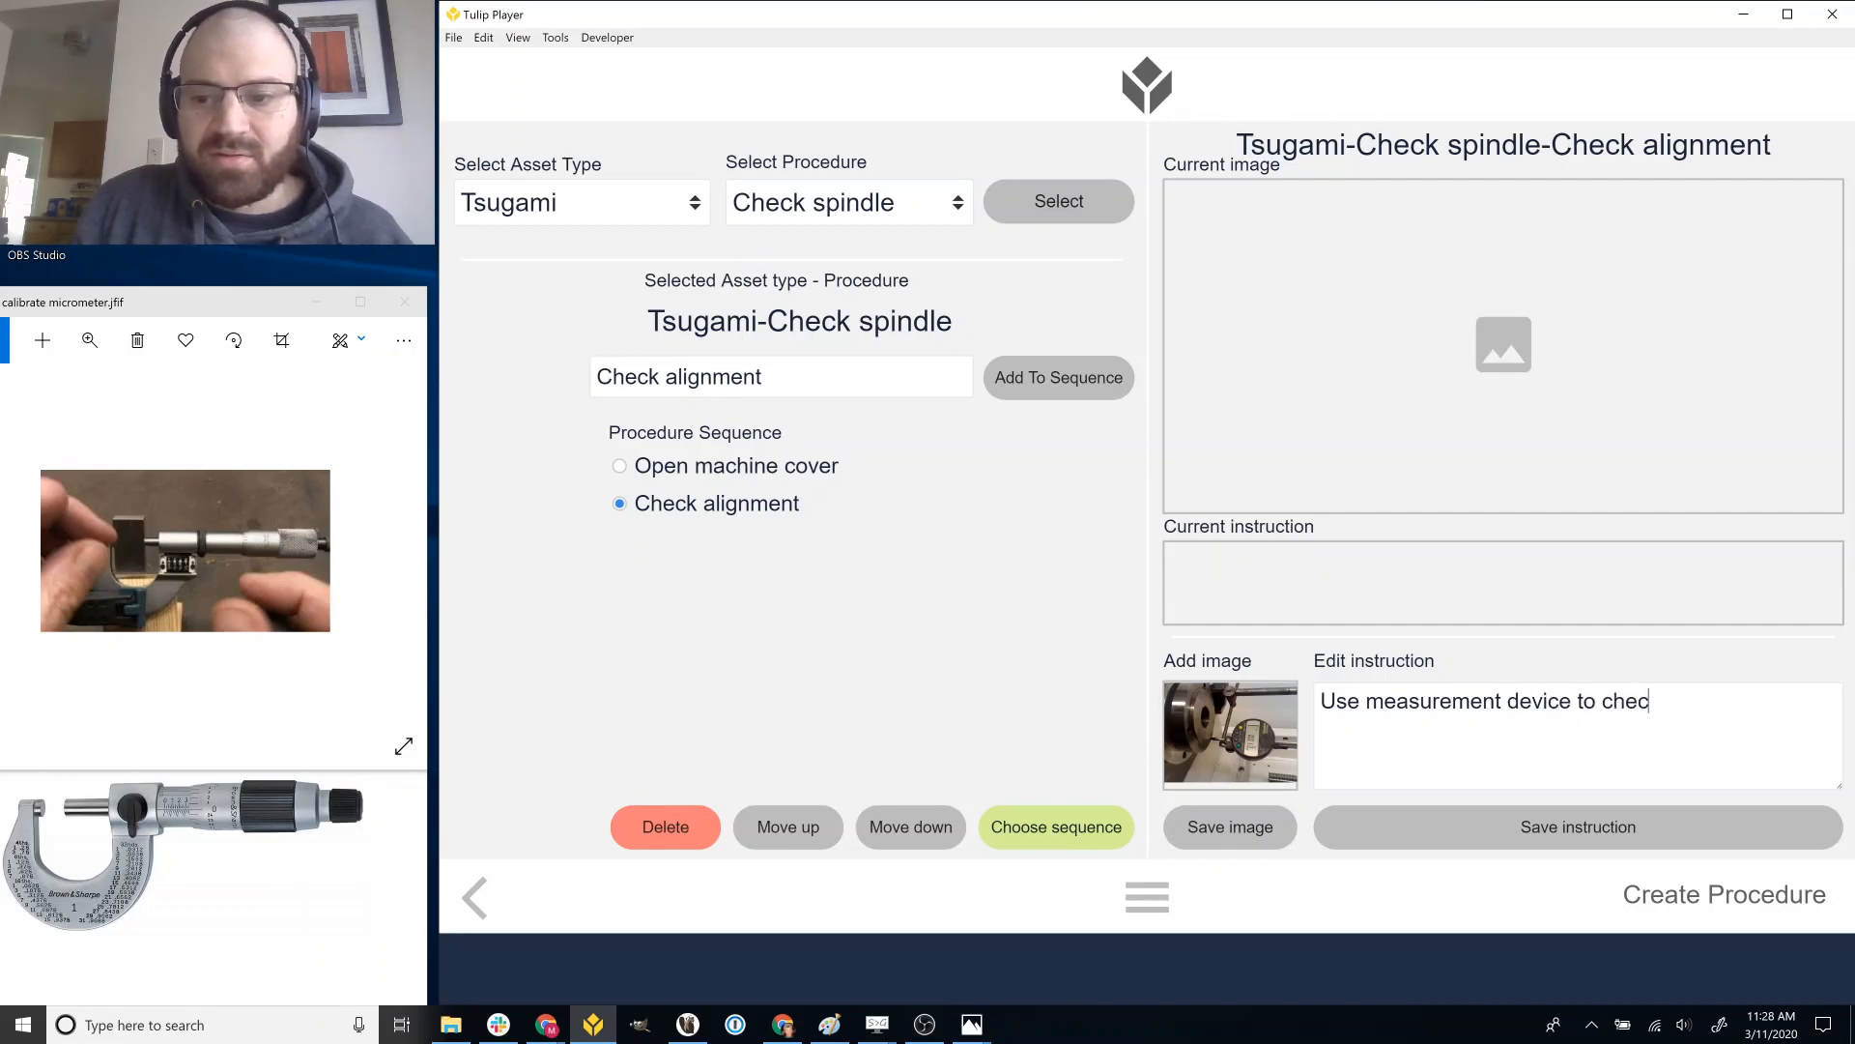
text(k alignment)
key(BackSpace)
key(BackSpace)
key(BackSpace)
text(ment)
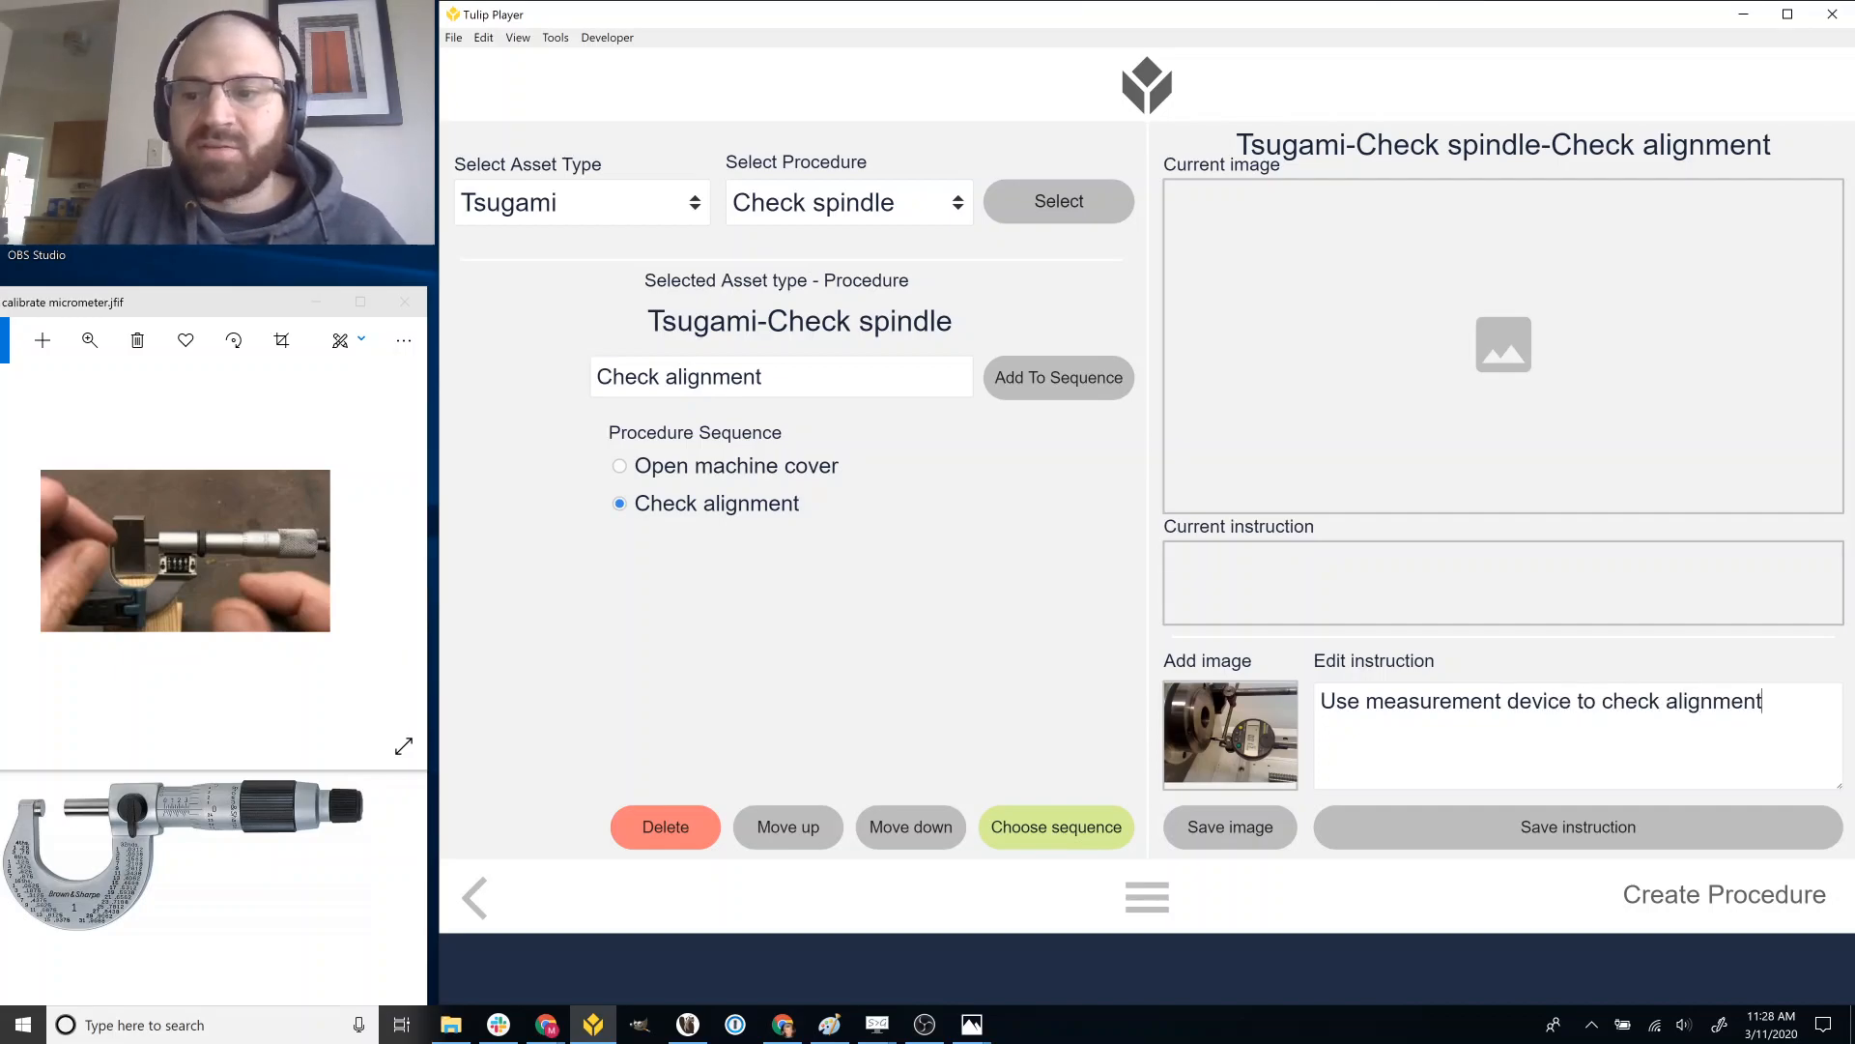
click(1409, 826)
click(1281, 826)
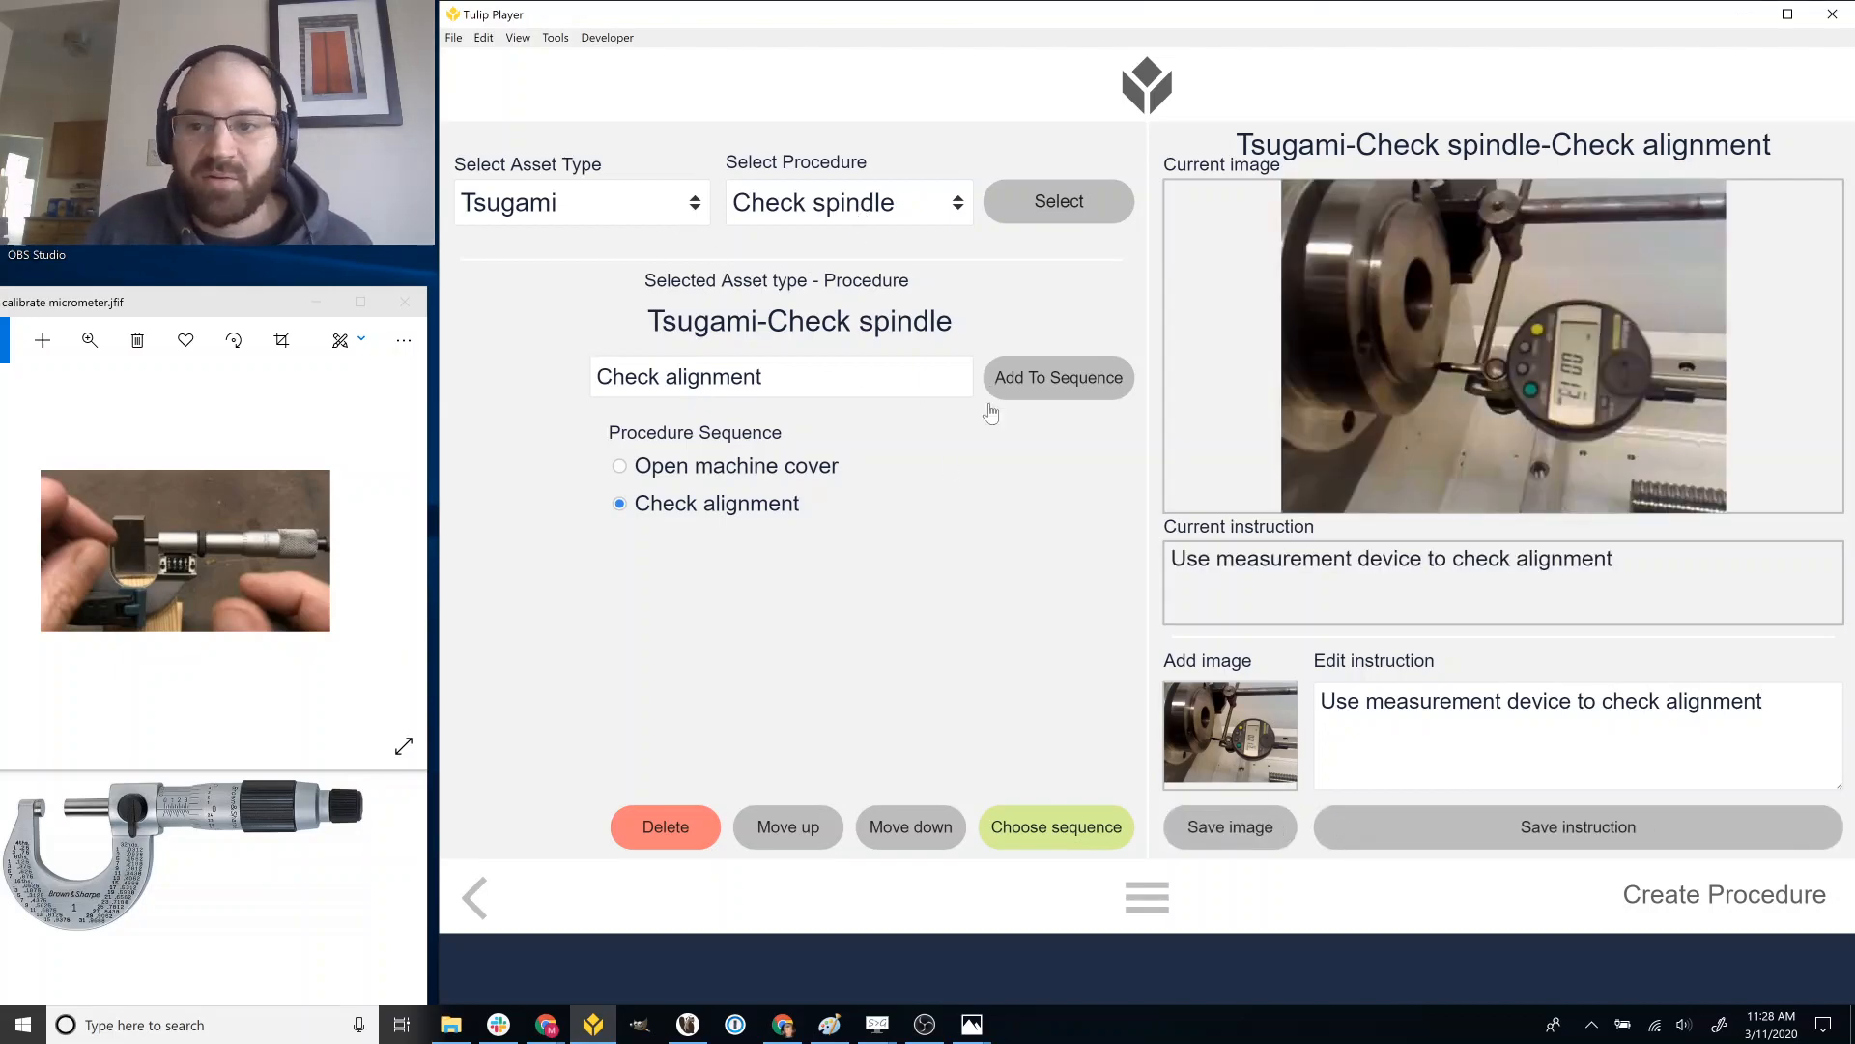
In the required maintenance review, go through the Calibration work sequence for Micrometer 1 and finish the procedure.
click(479, 895)
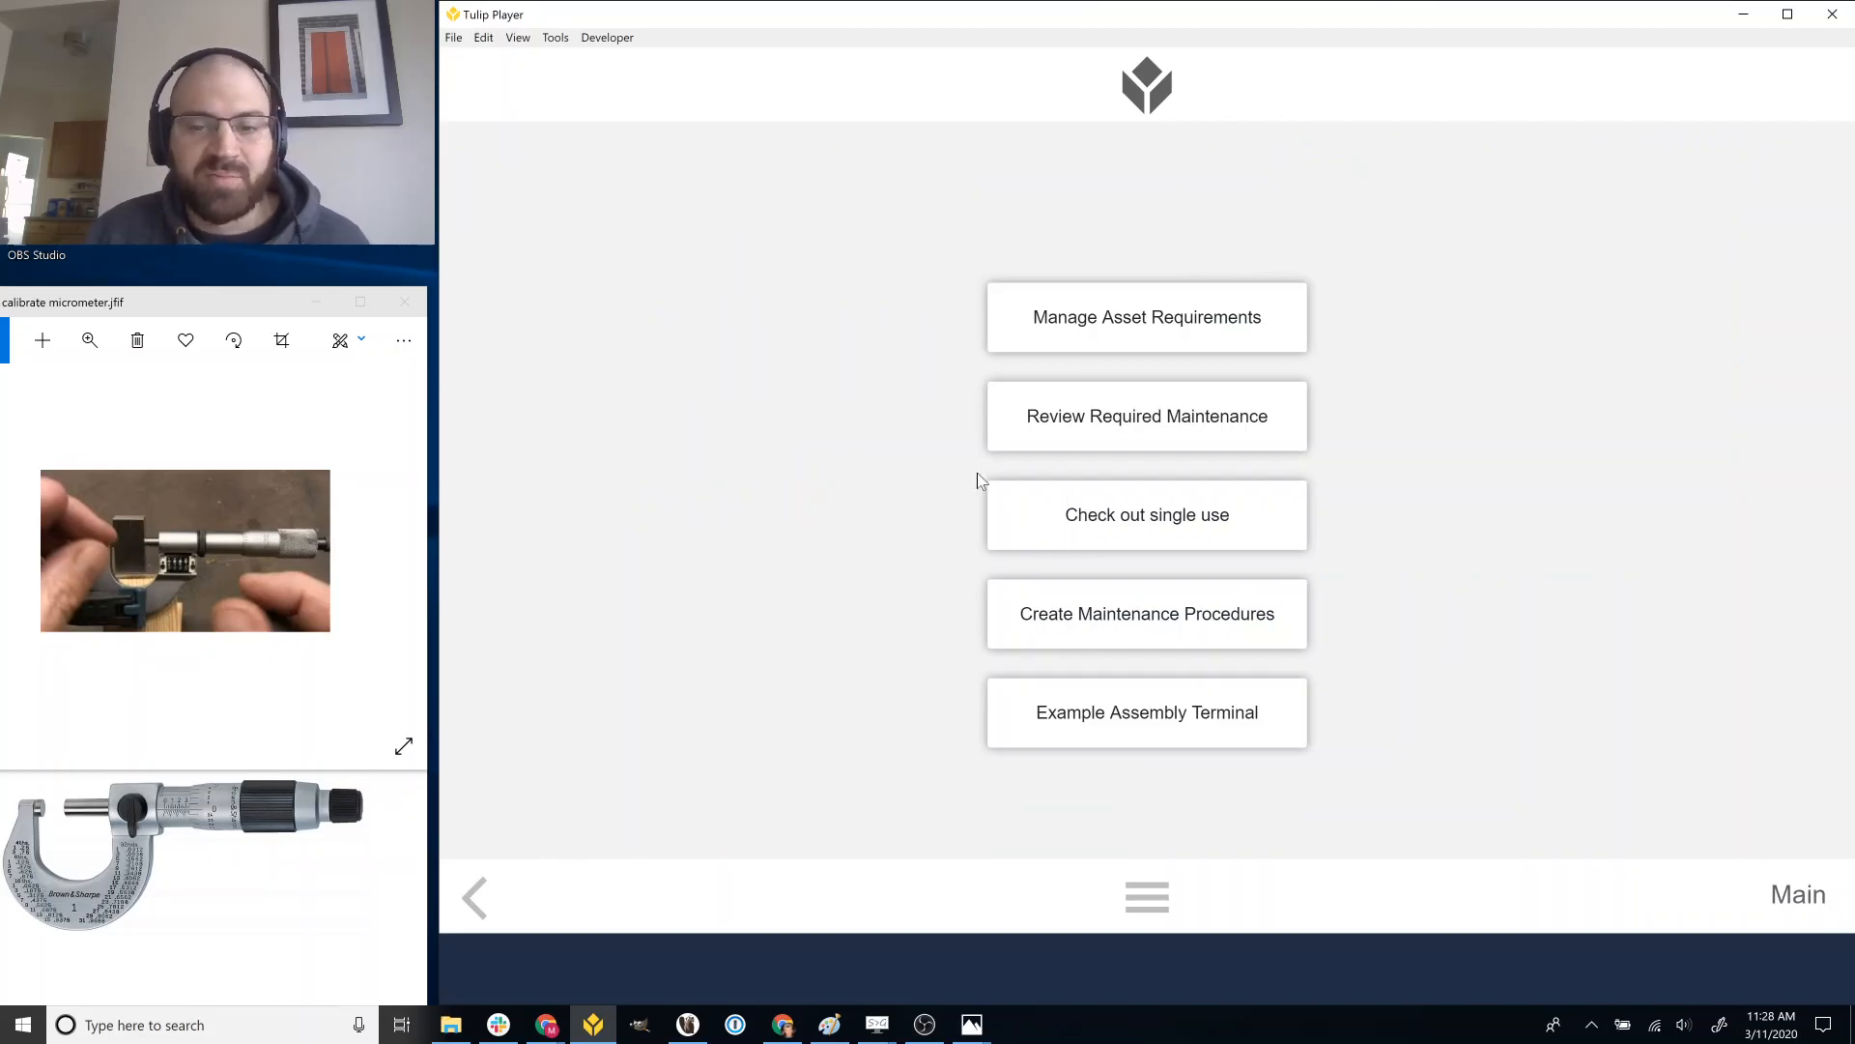
click(1135, 428)
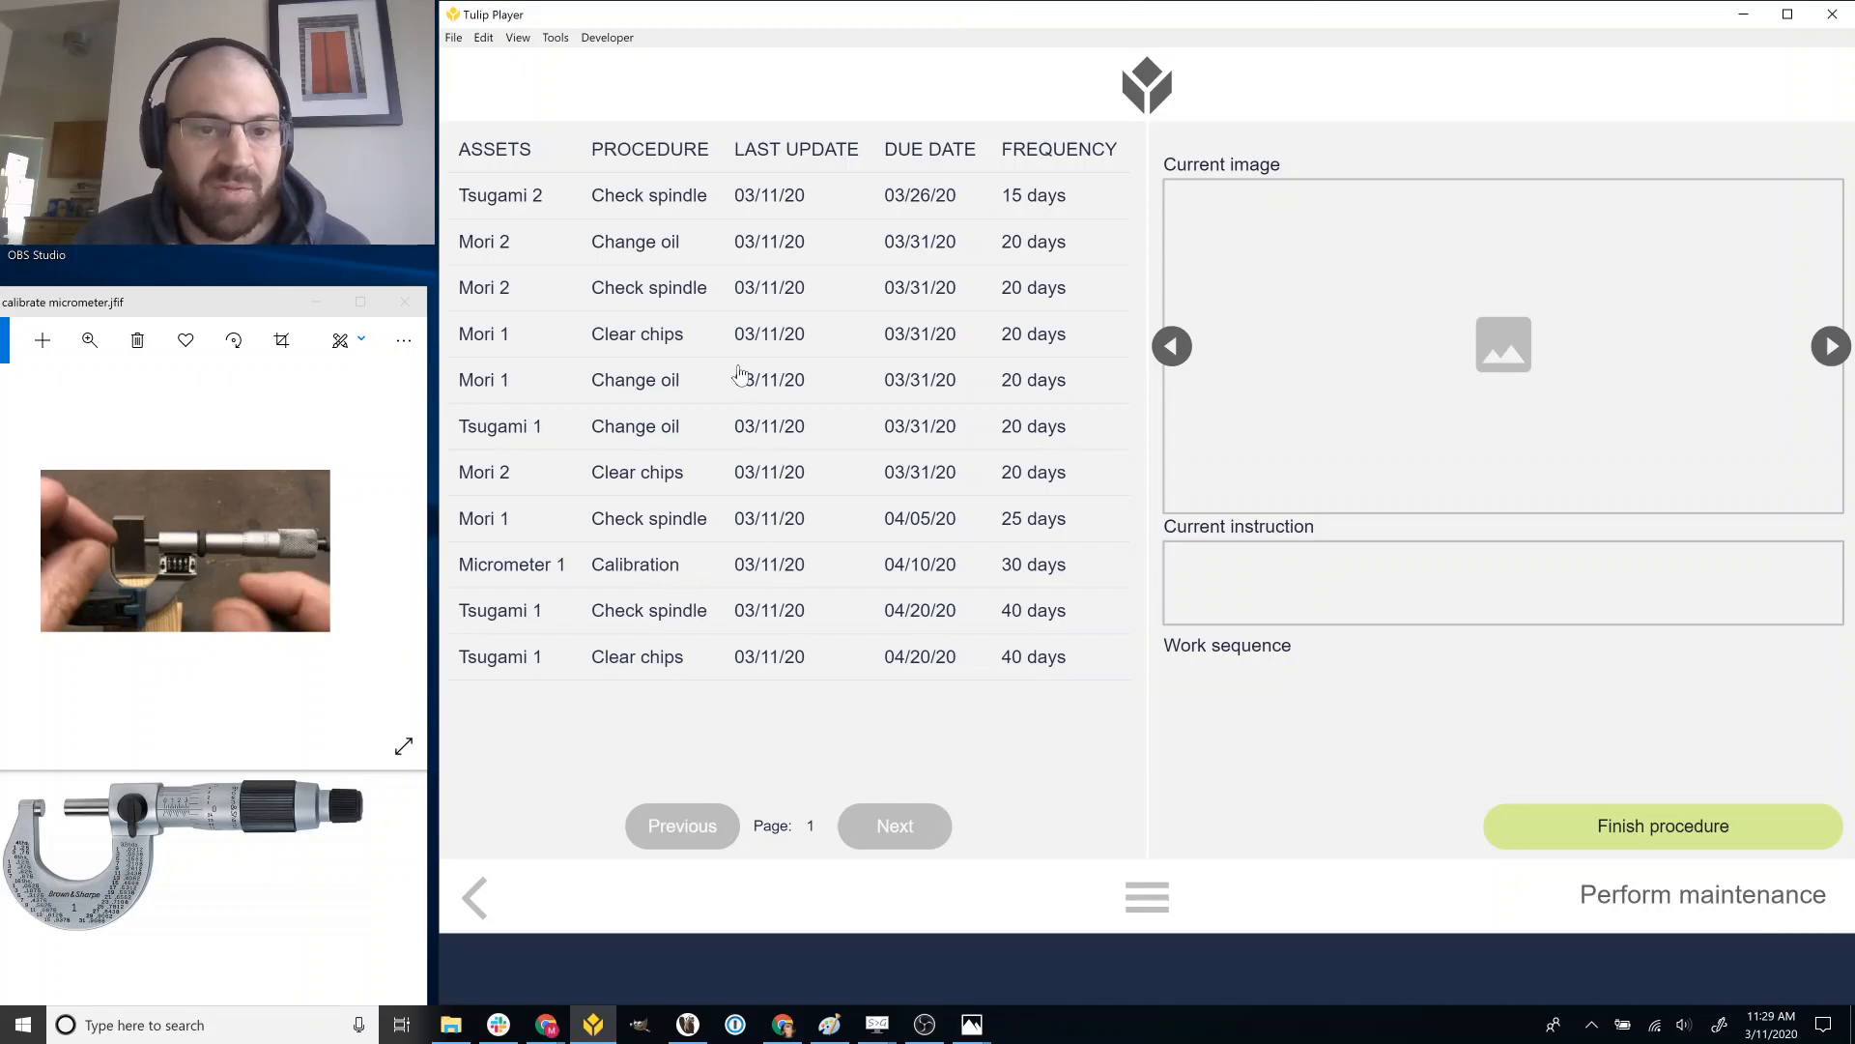
click(640, 576)
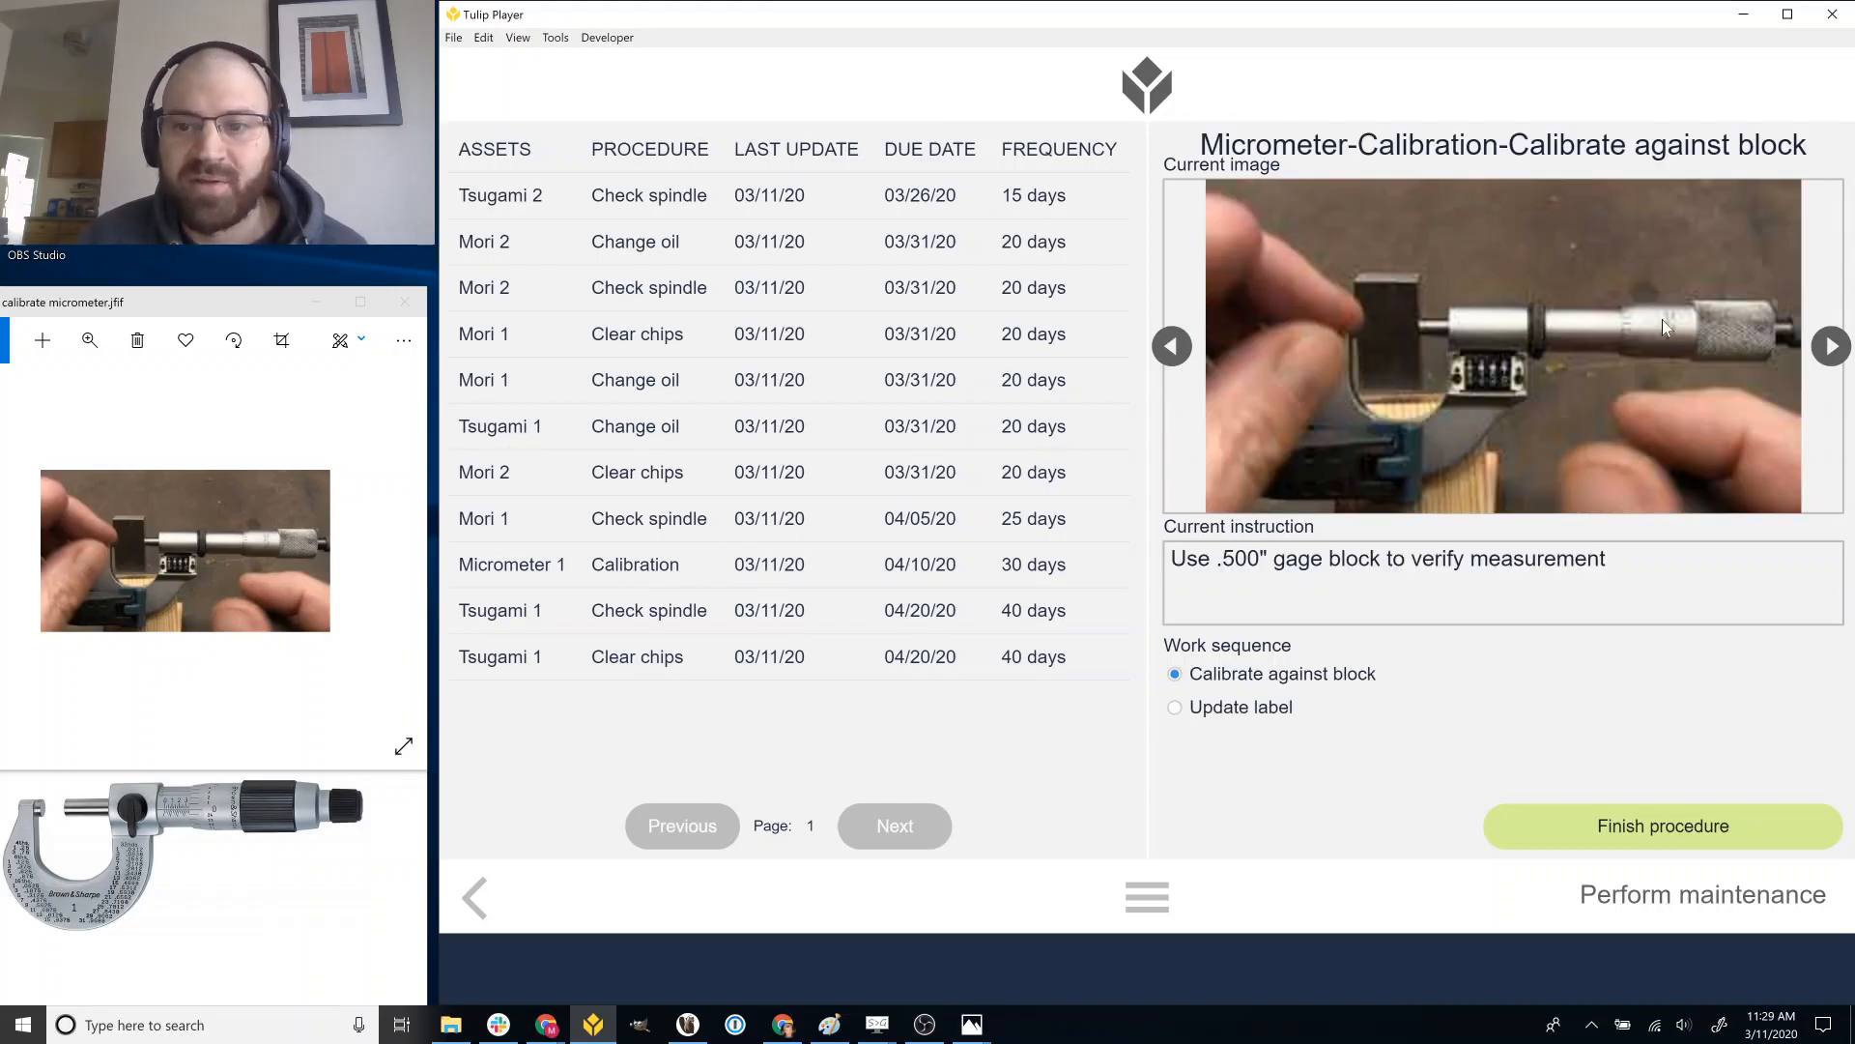
click(1826, 354)
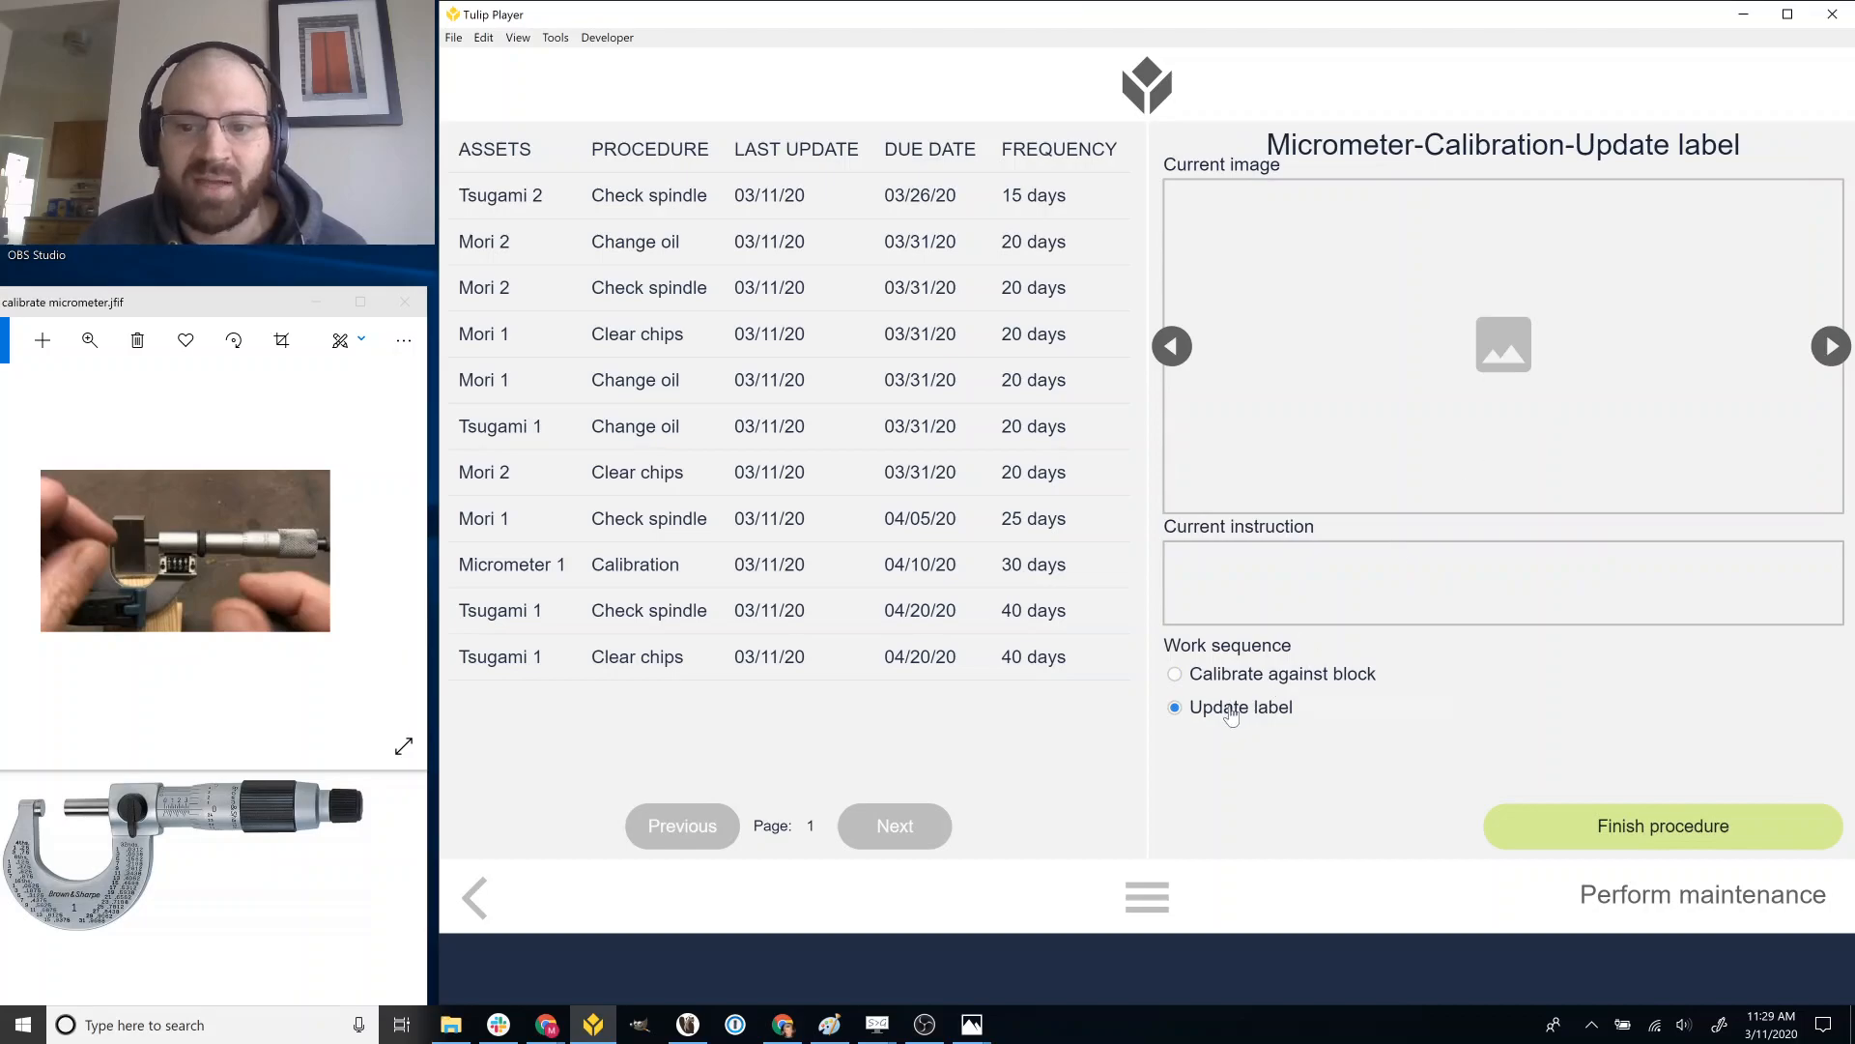
click(1172, 348)
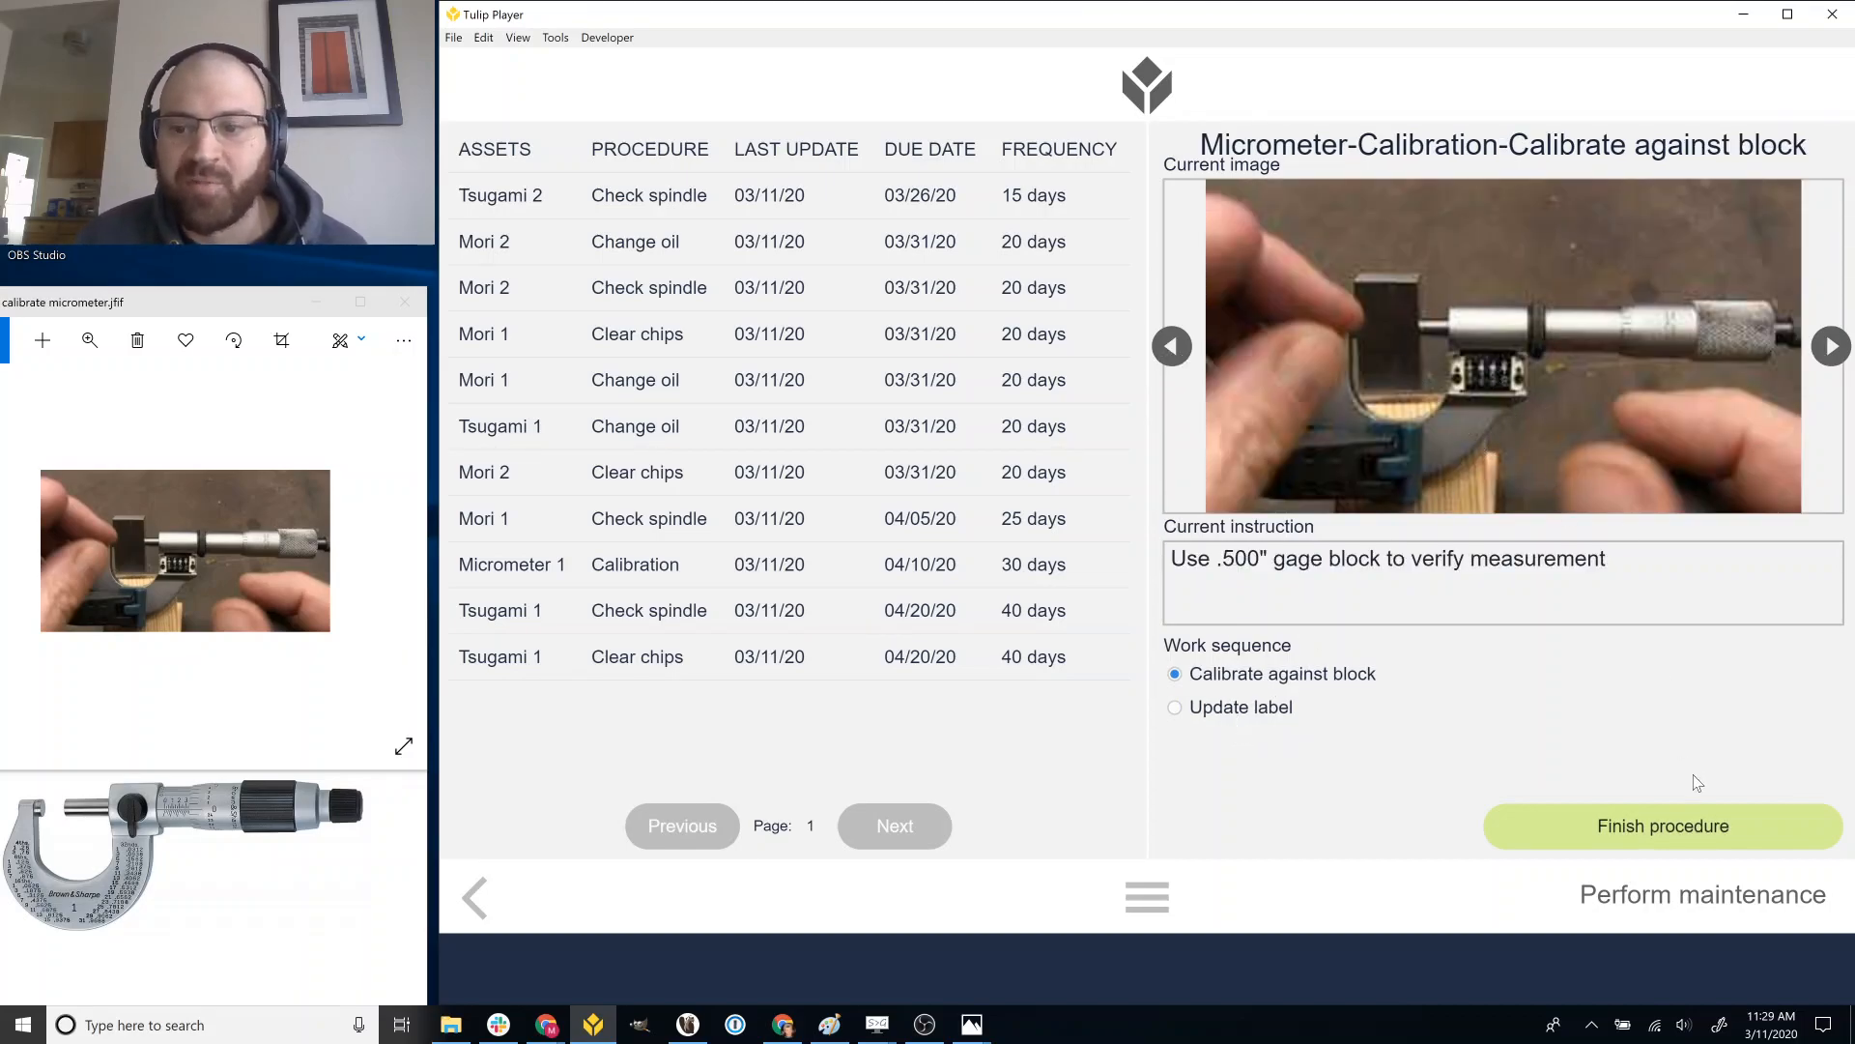
click(1693, 823)
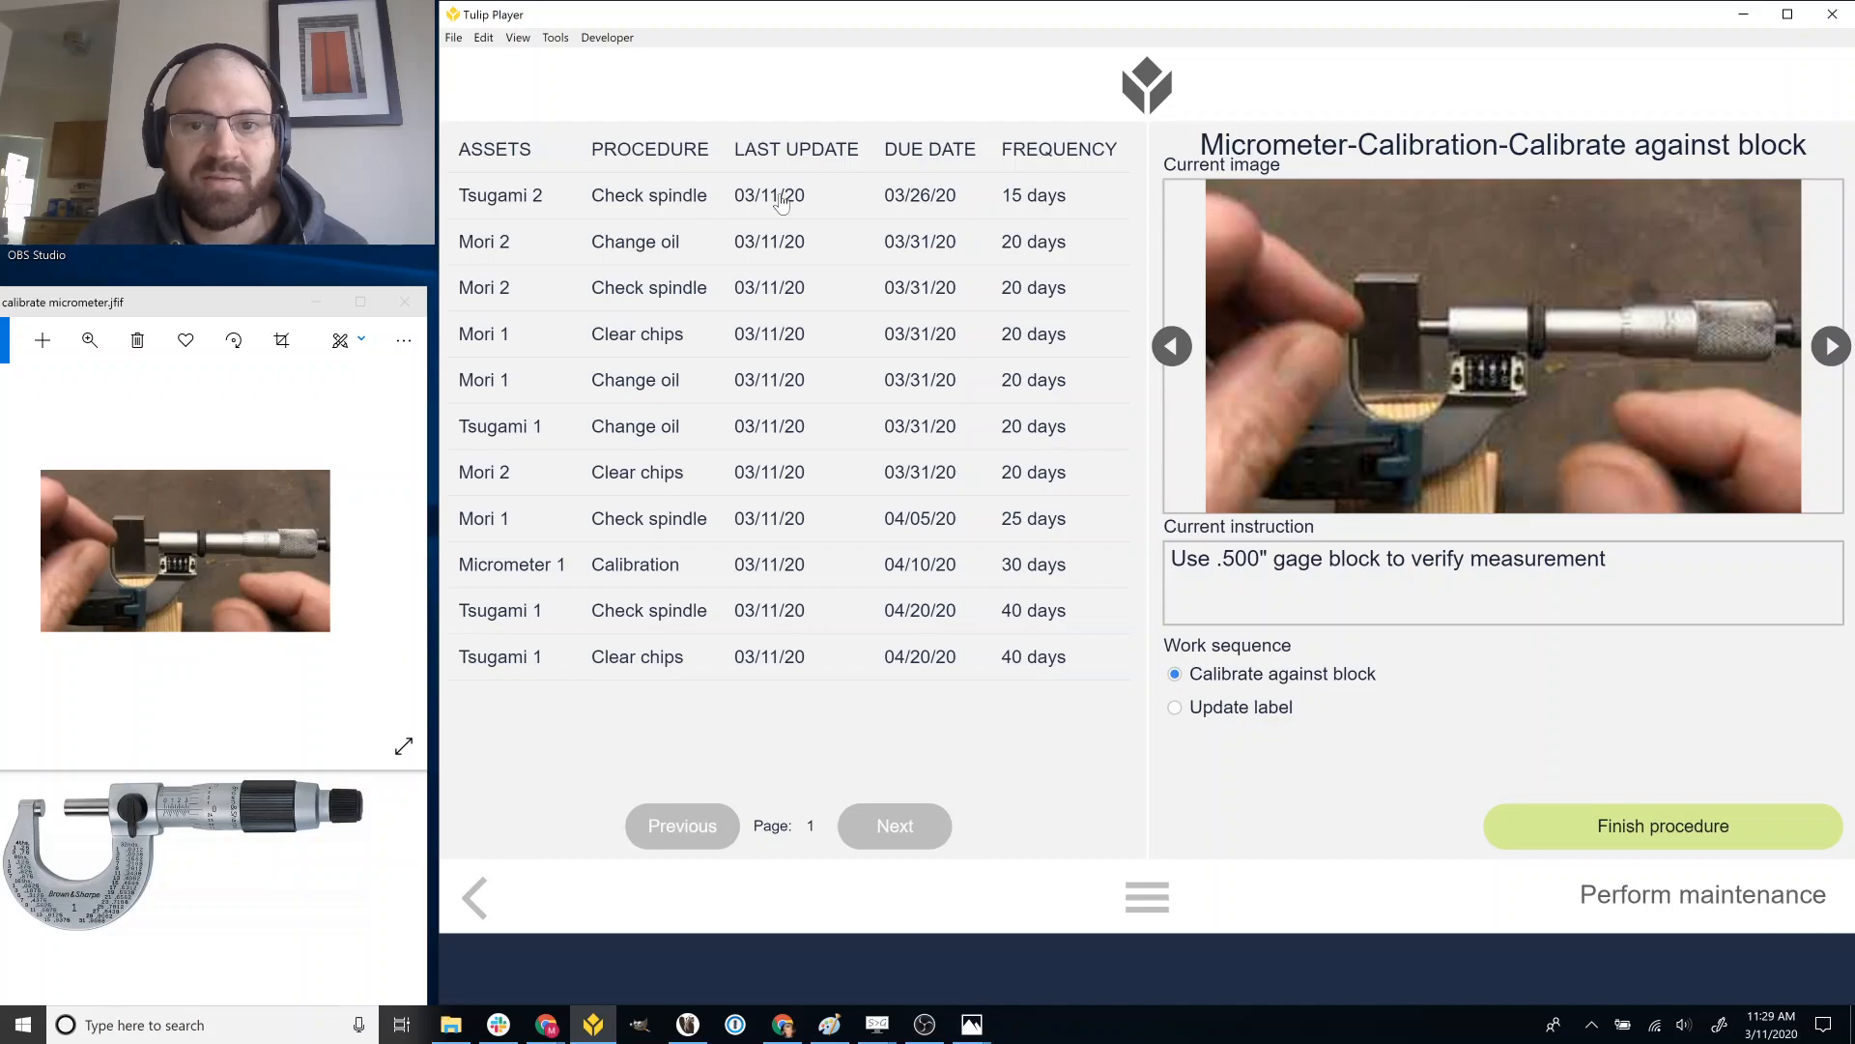
Go through the Check spindle work sequence for Tsugami 2, viewing both entries, and finish the procedure.
click(737, 200)
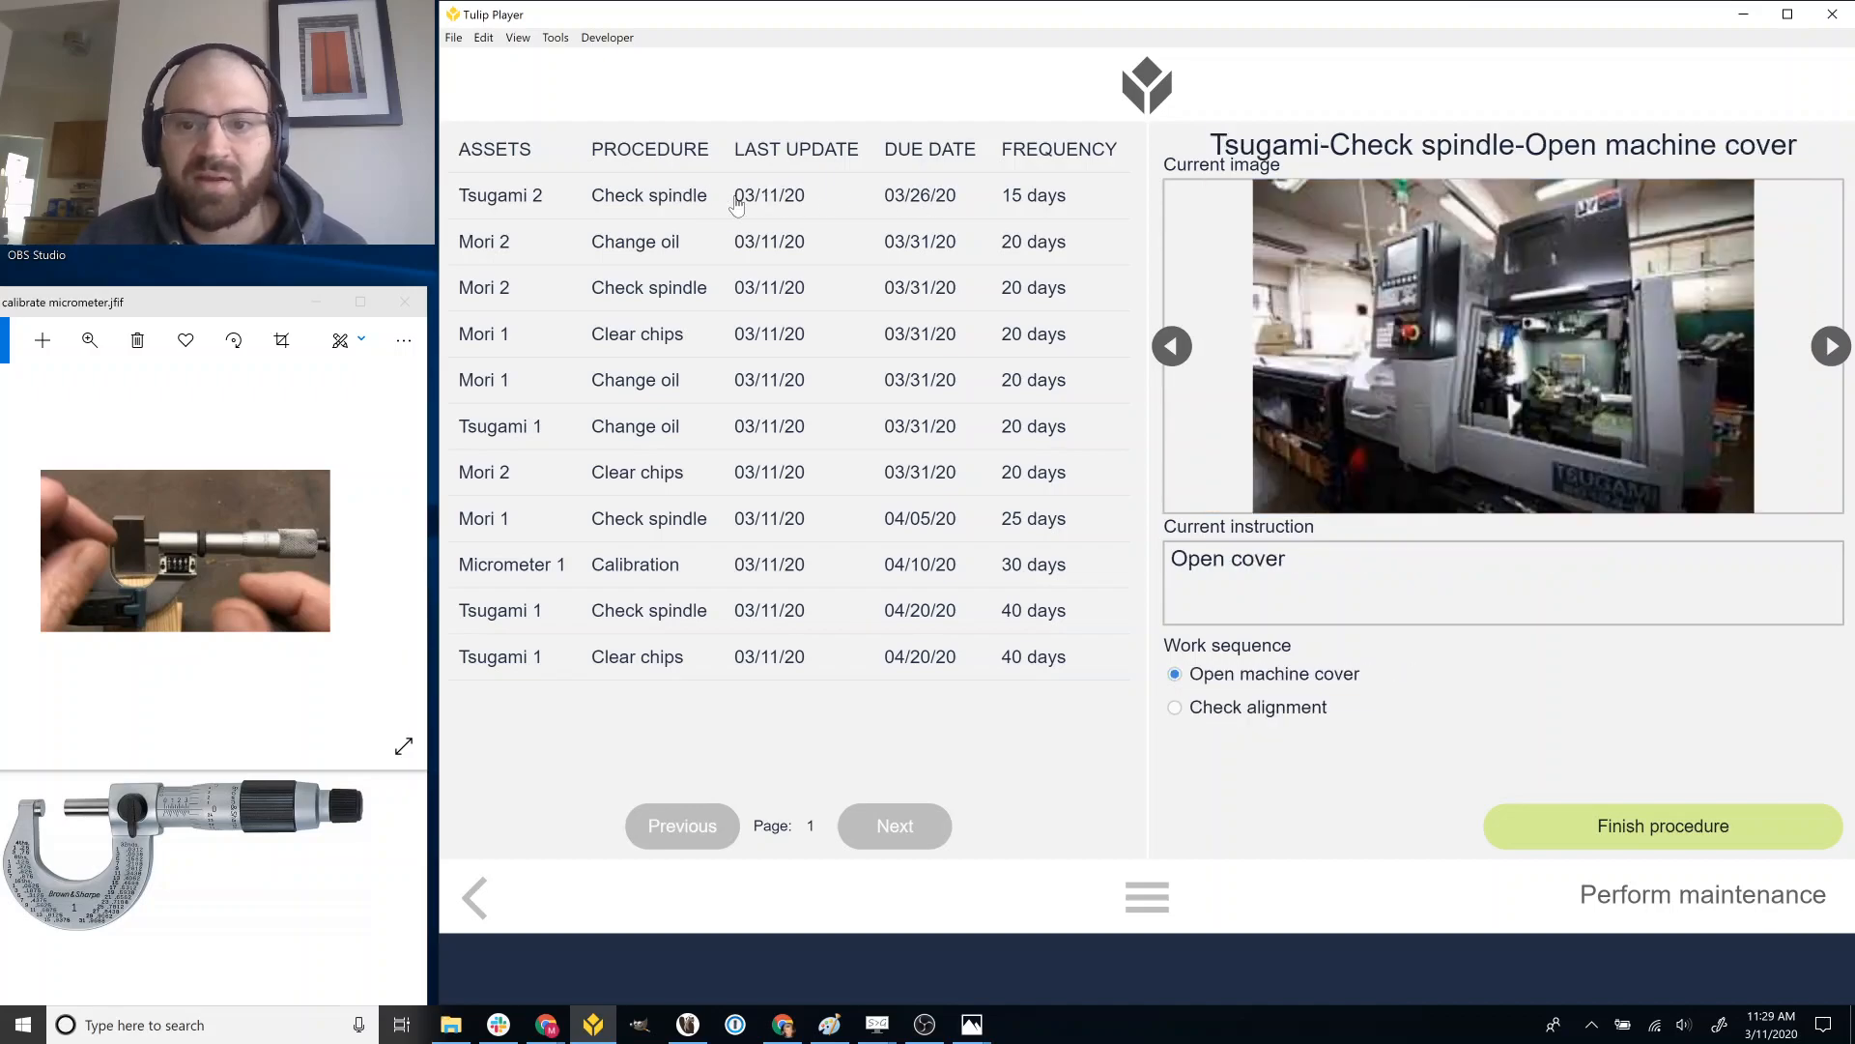
click(1826, 350)
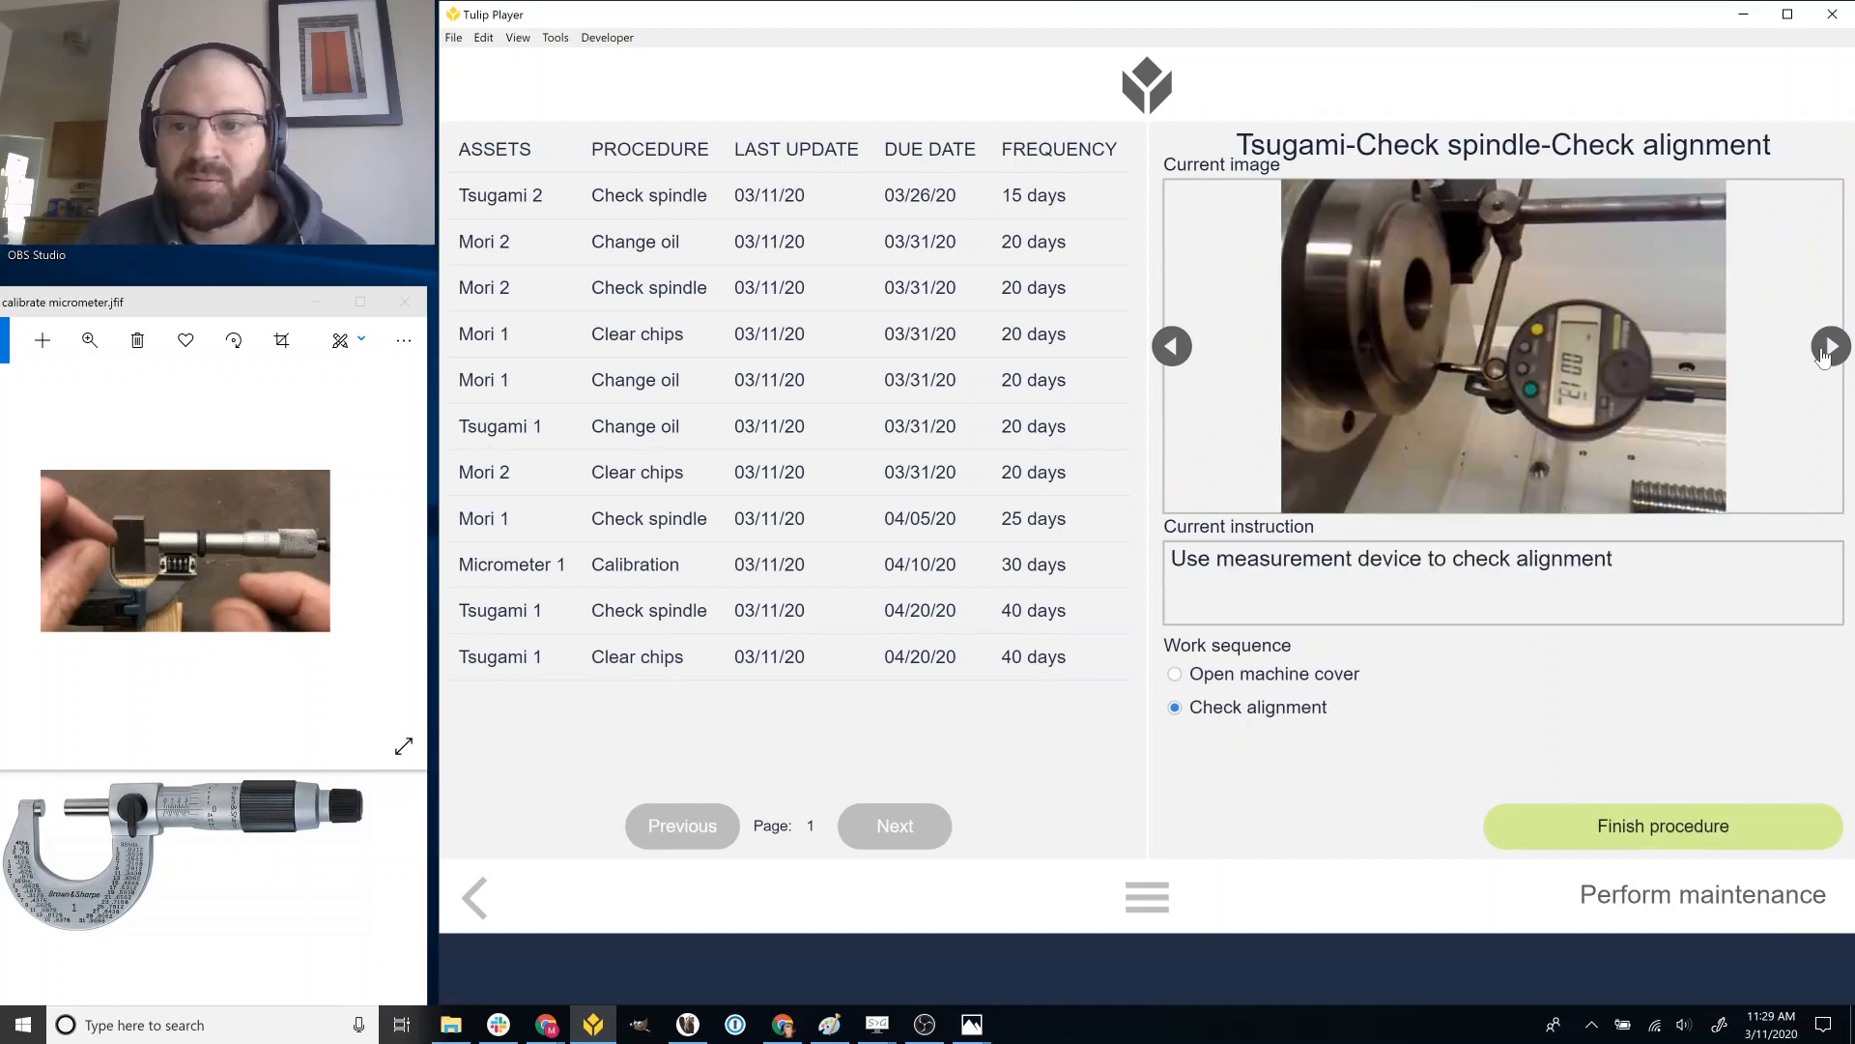
click(1172, 358)
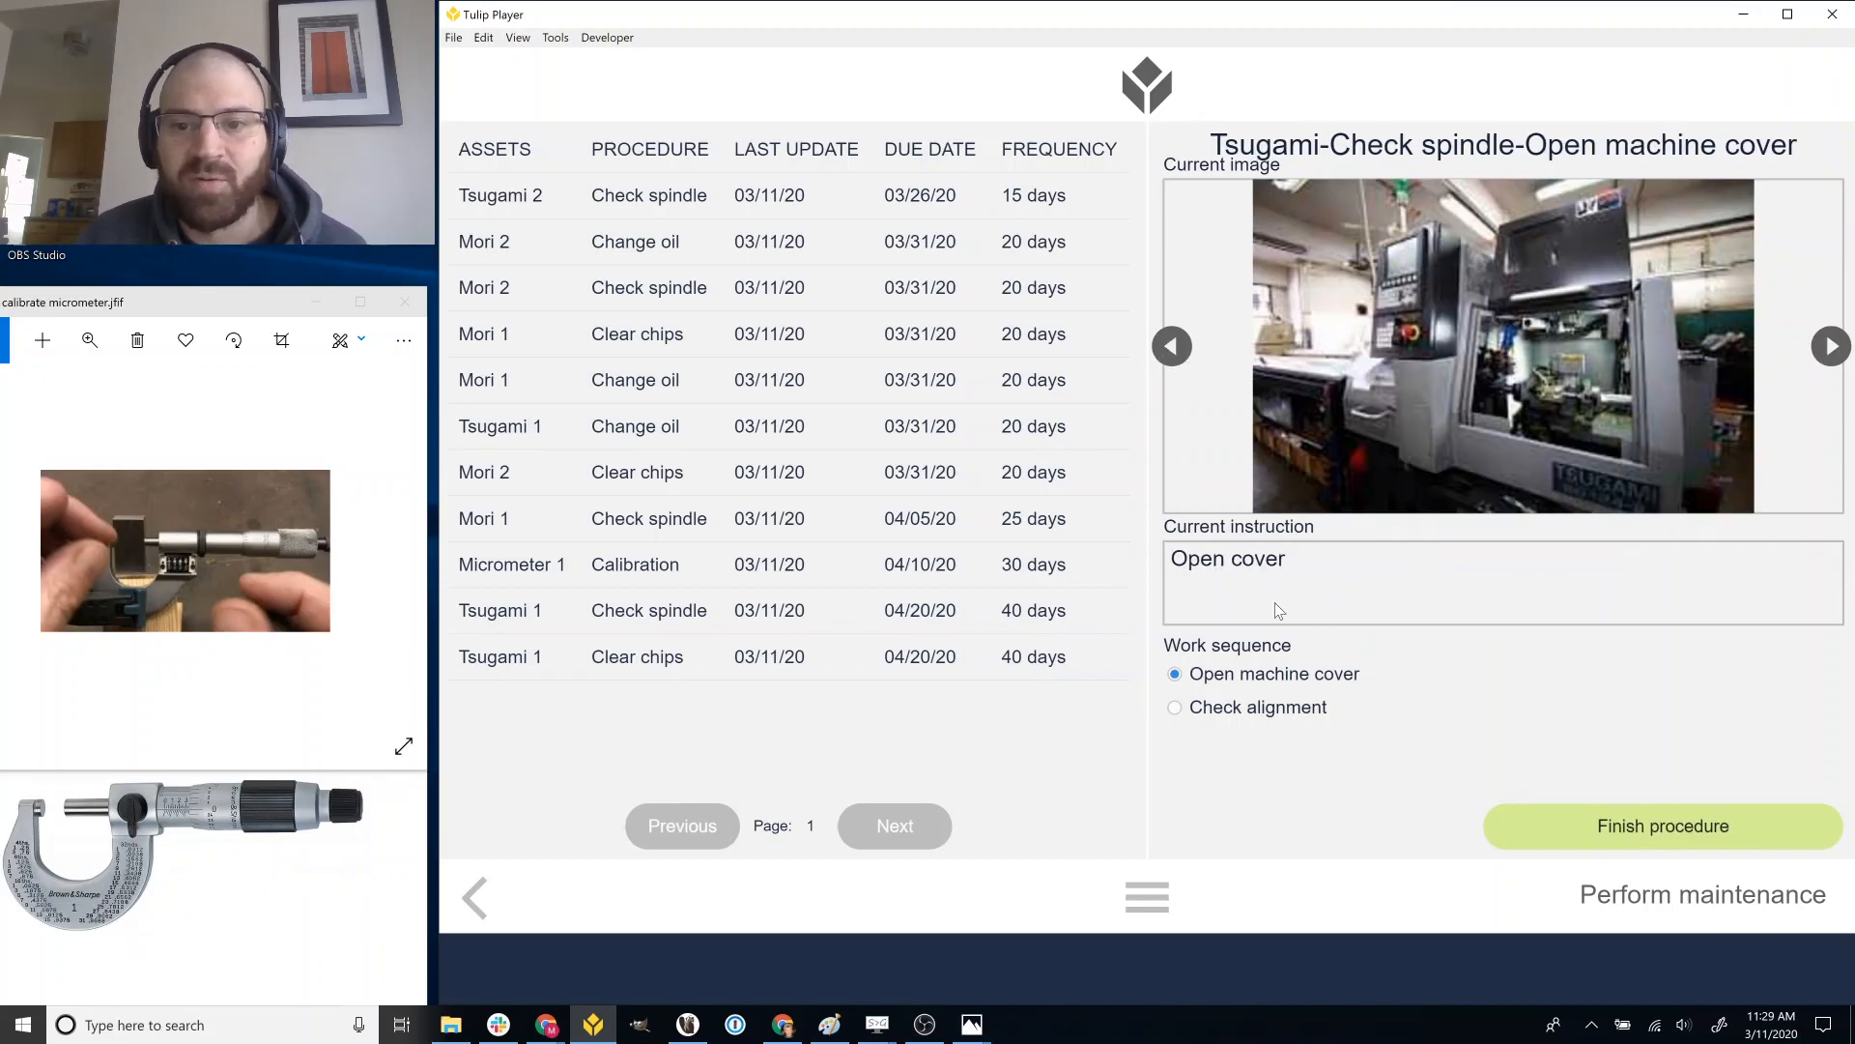
click(1653, 837)
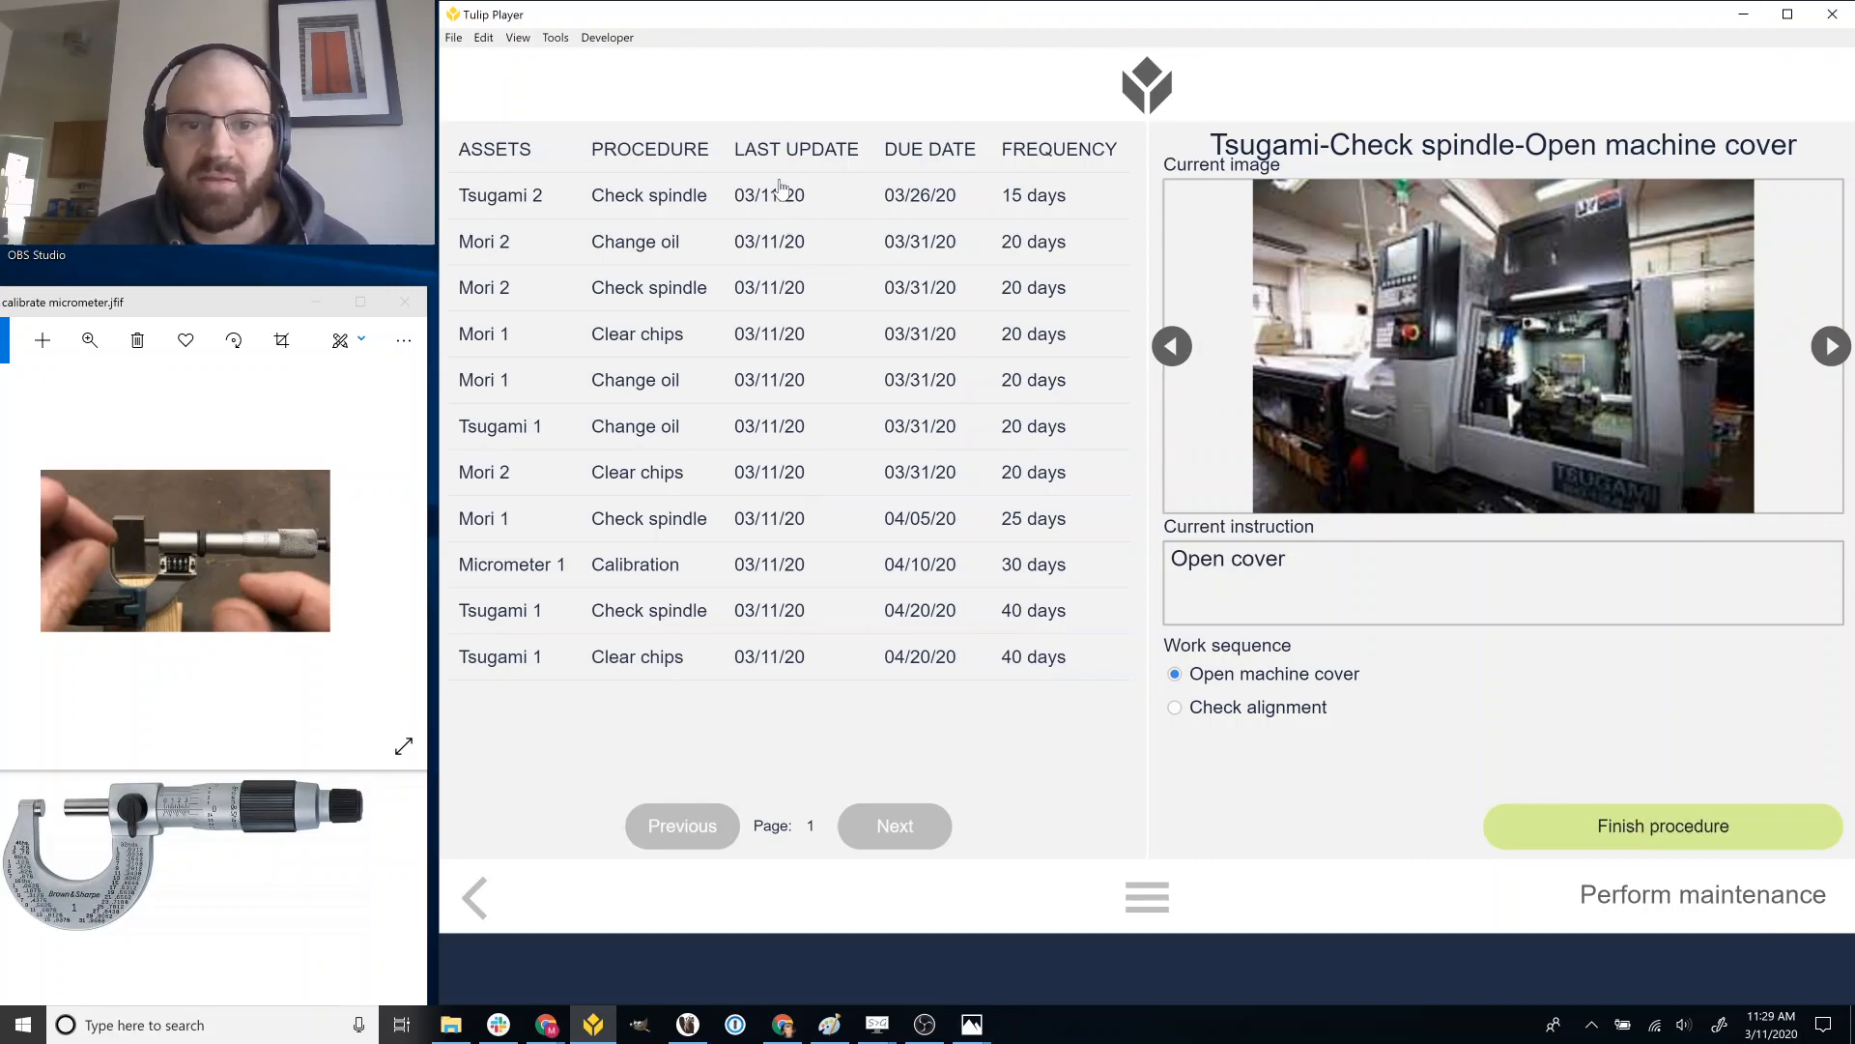
Check out the single-use asset Epoxy 250 with serial number 12345 to location Assembly 2, and return to the main screen.
click(478, 897)
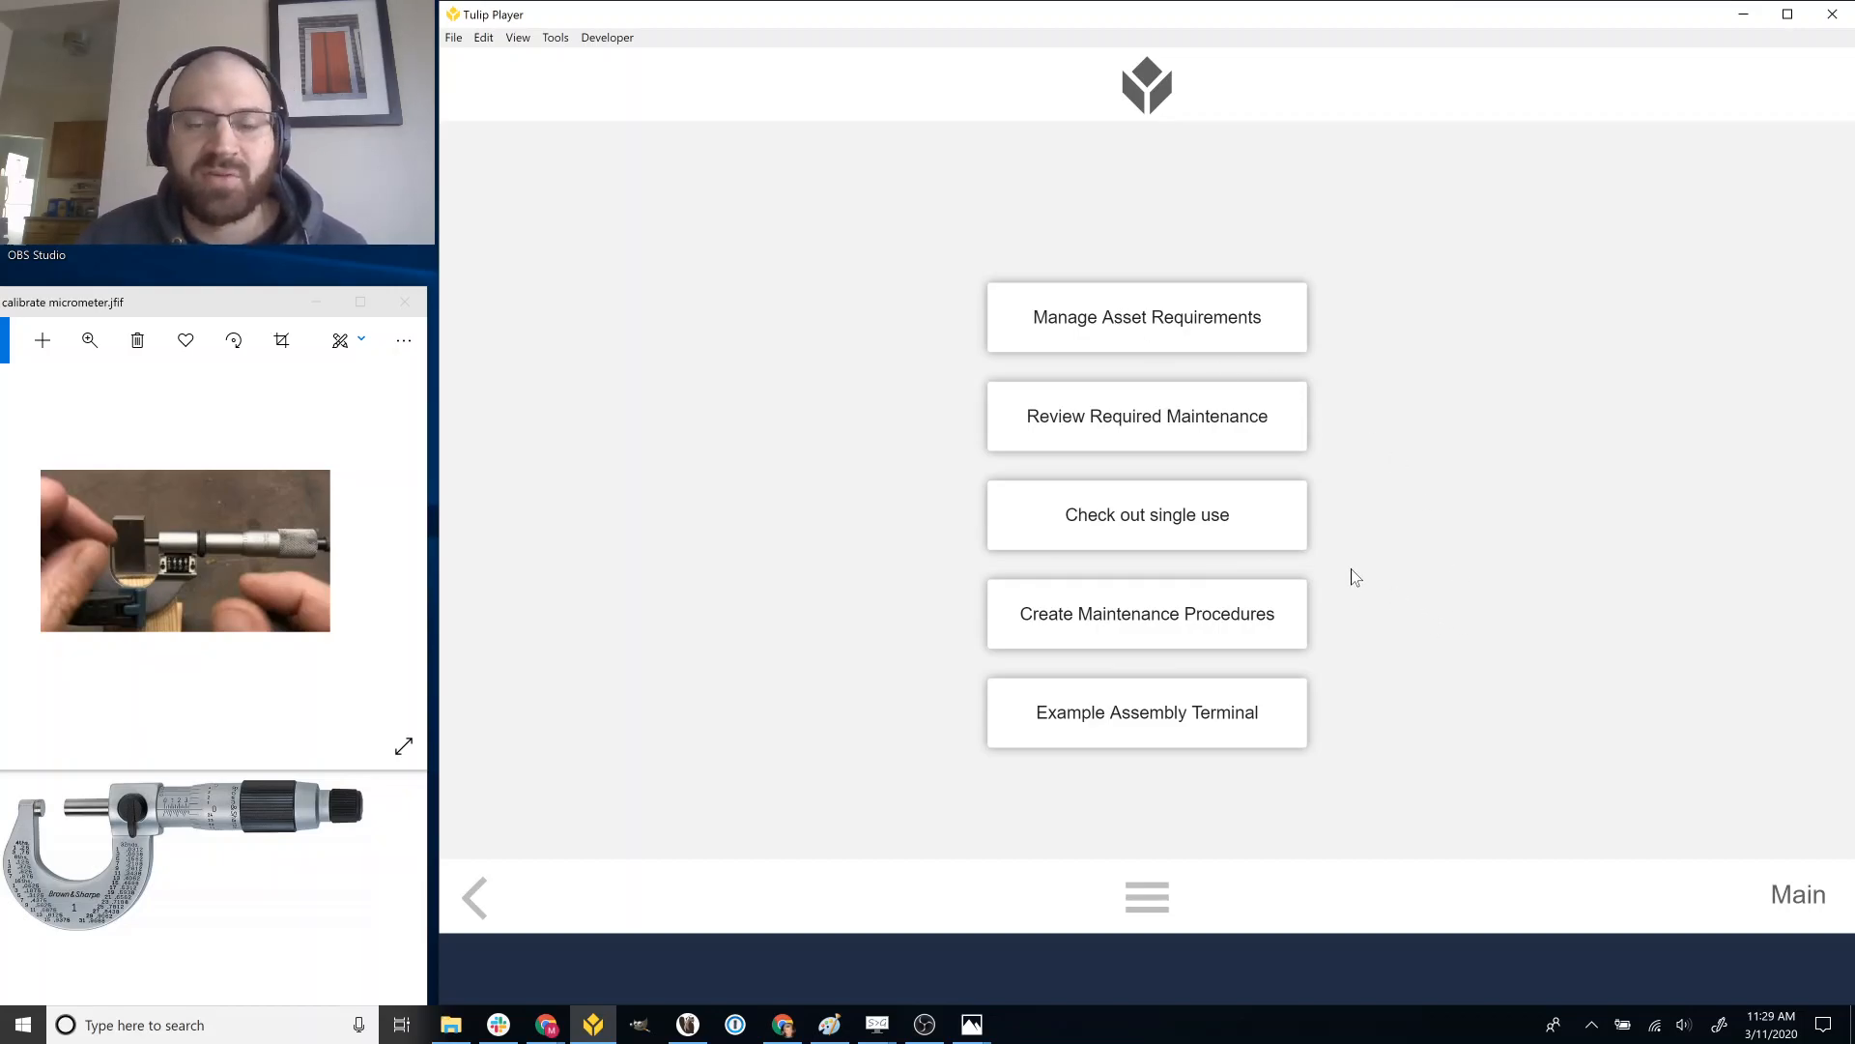
click(1257, 535)
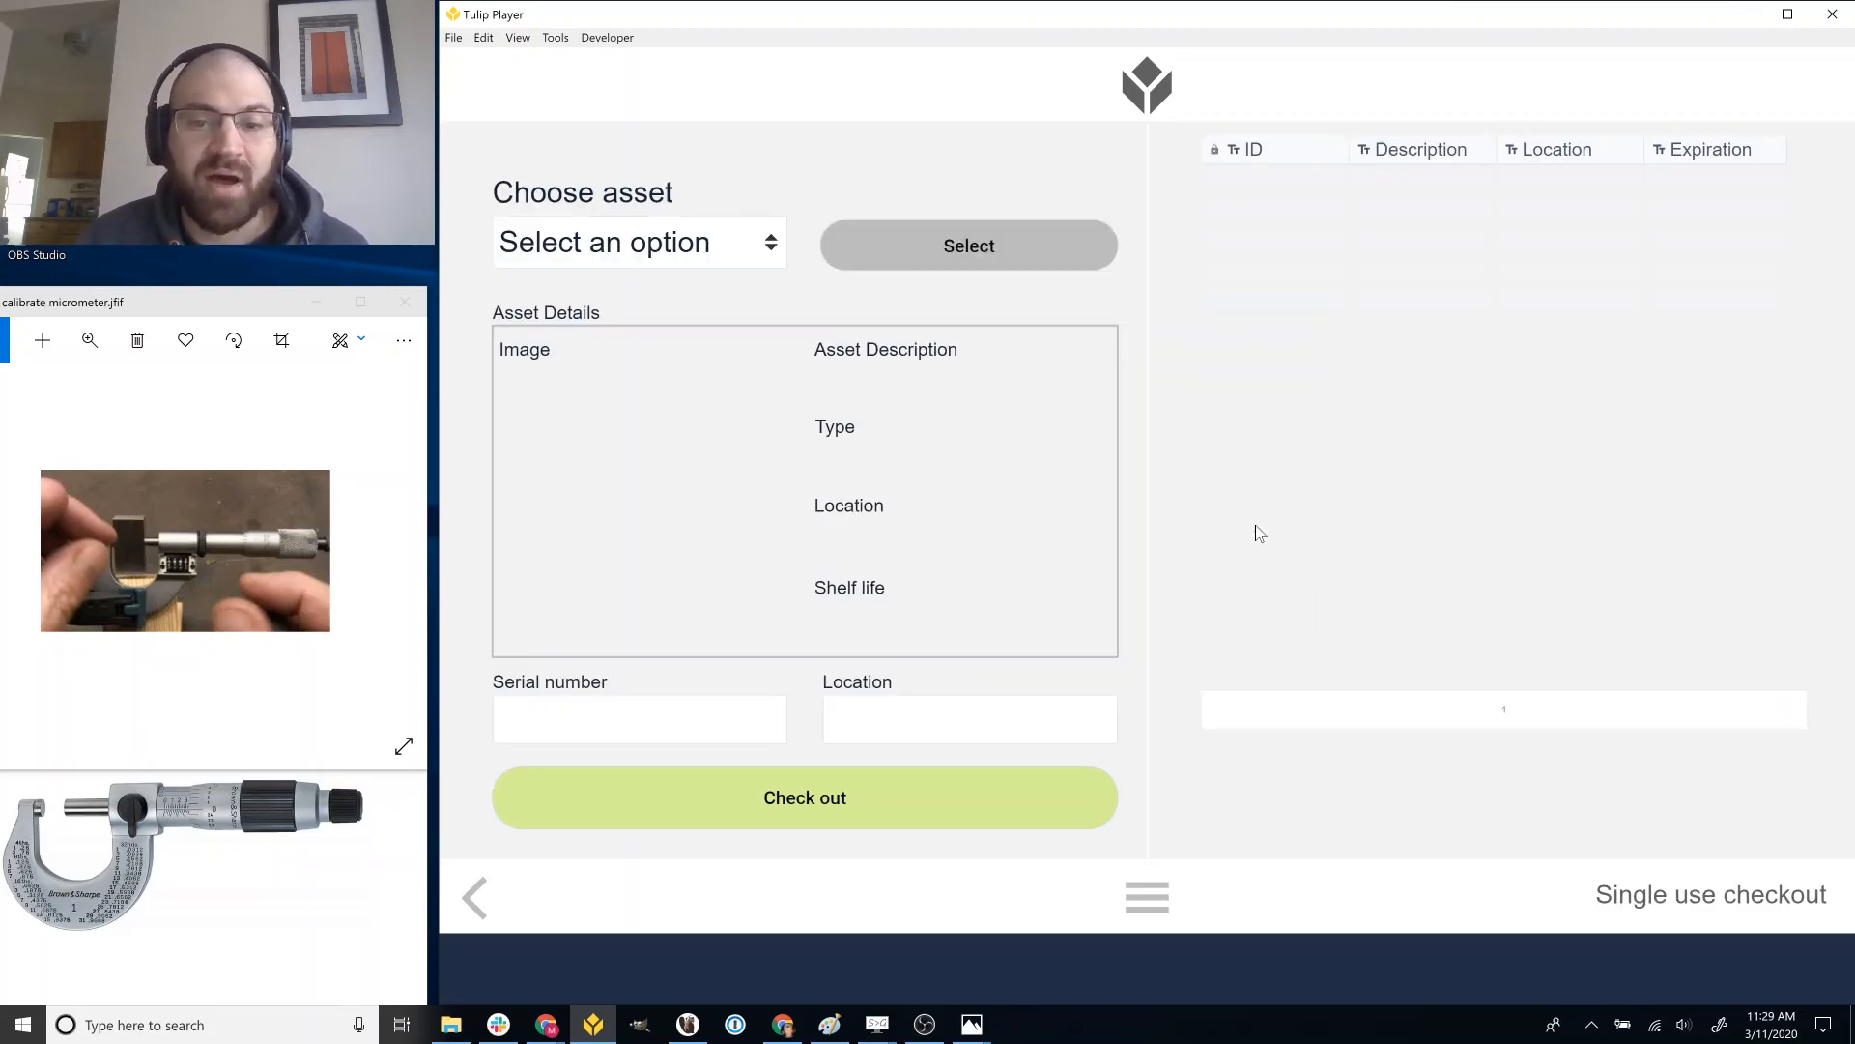
click(701, 255)
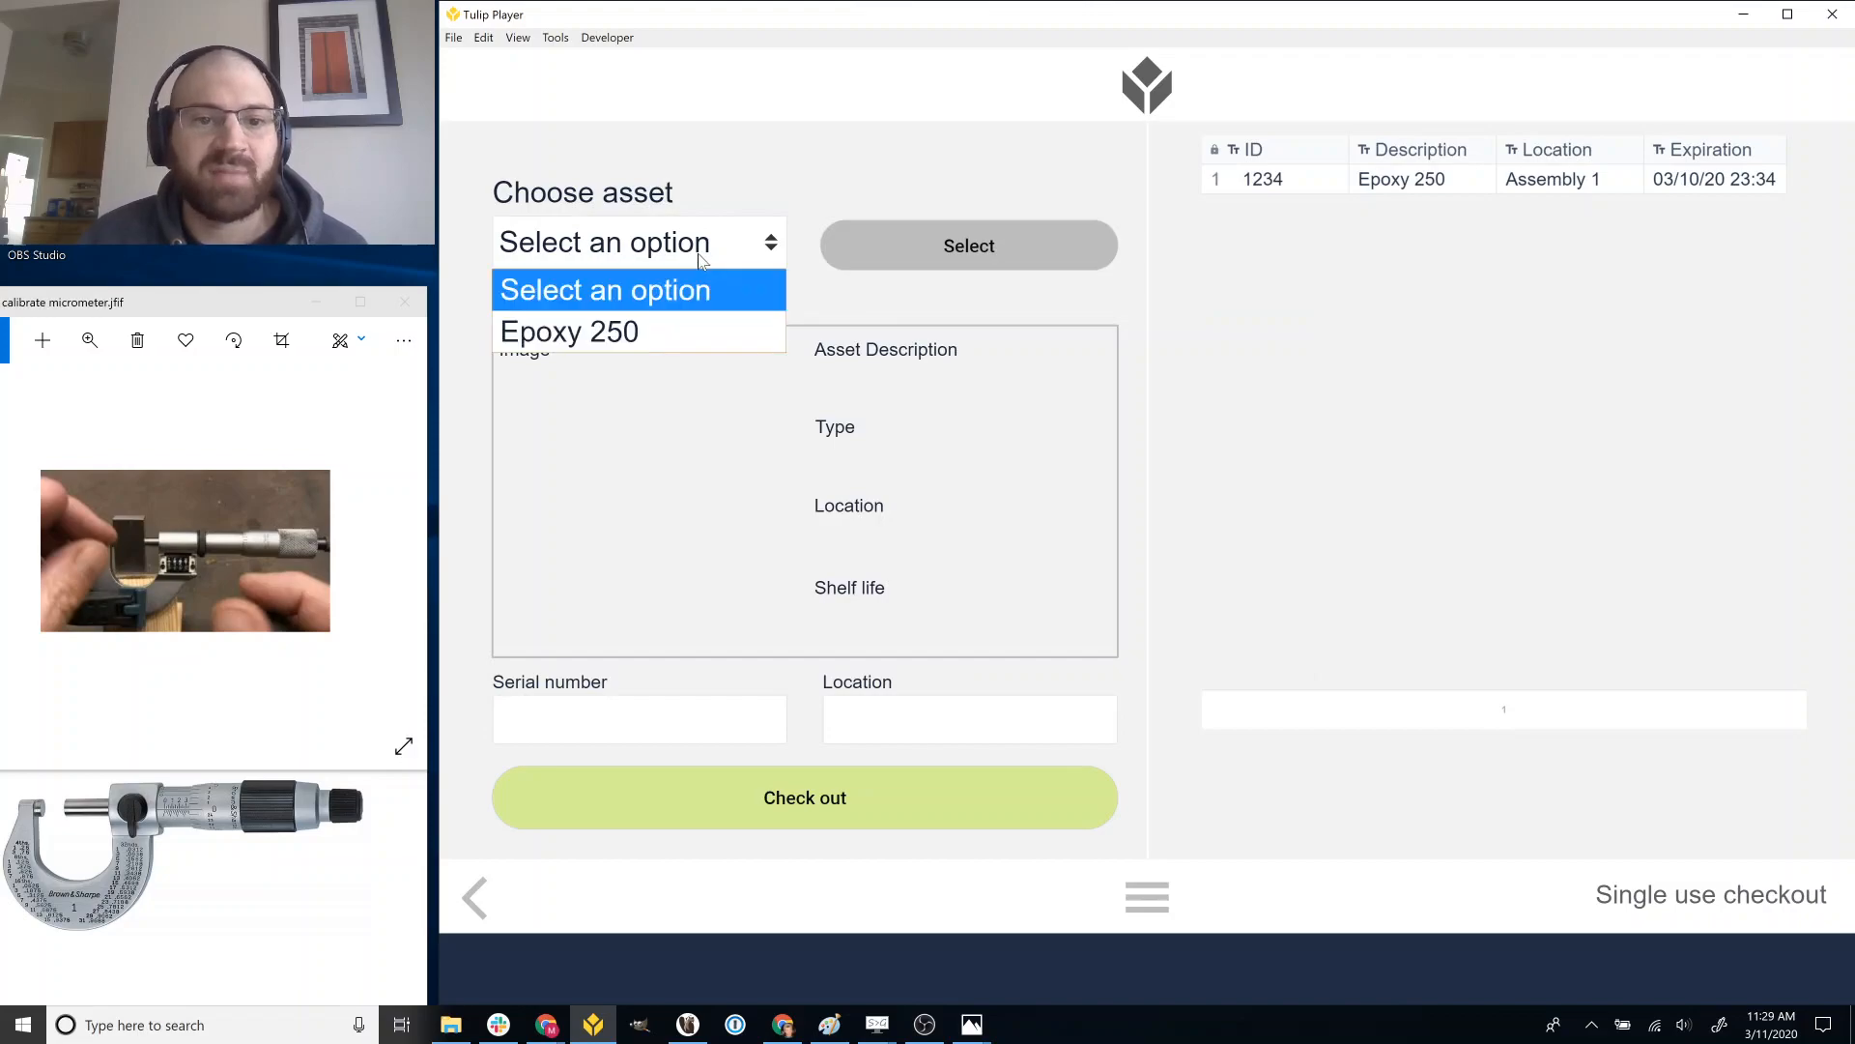
click(681, 319)
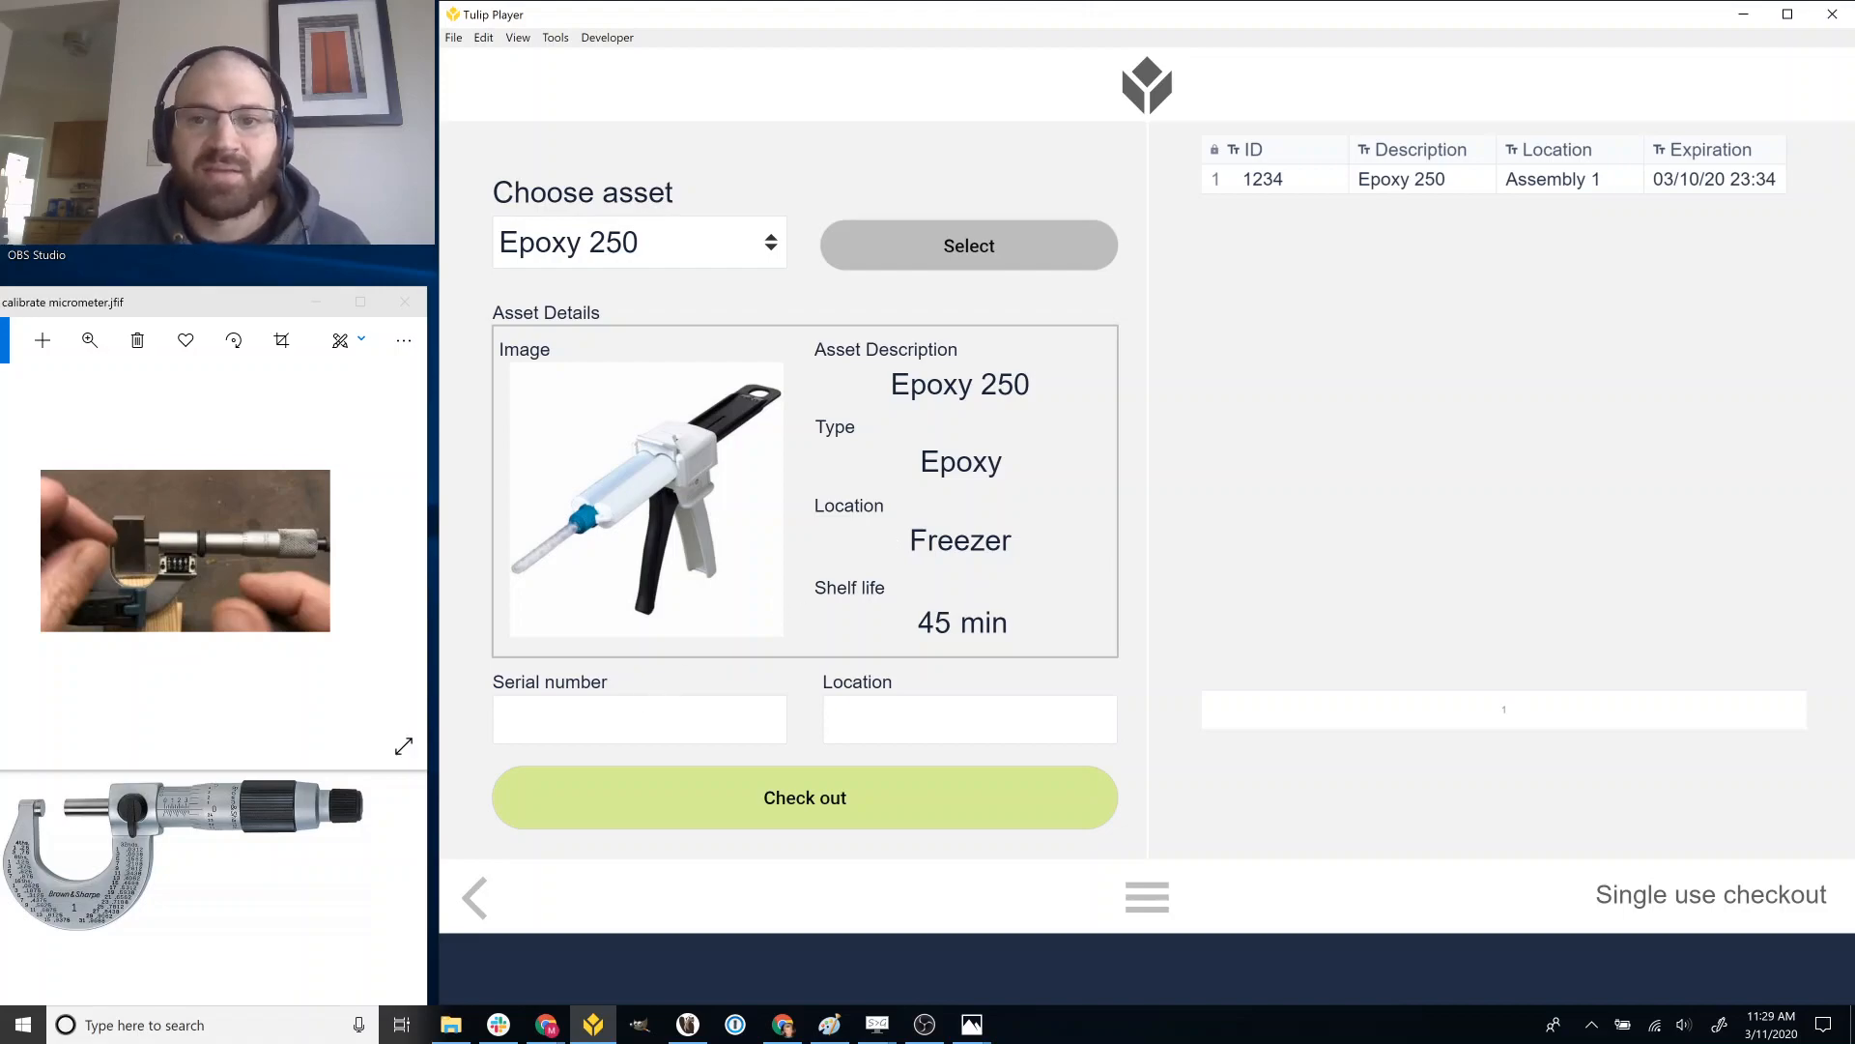
text(12345)
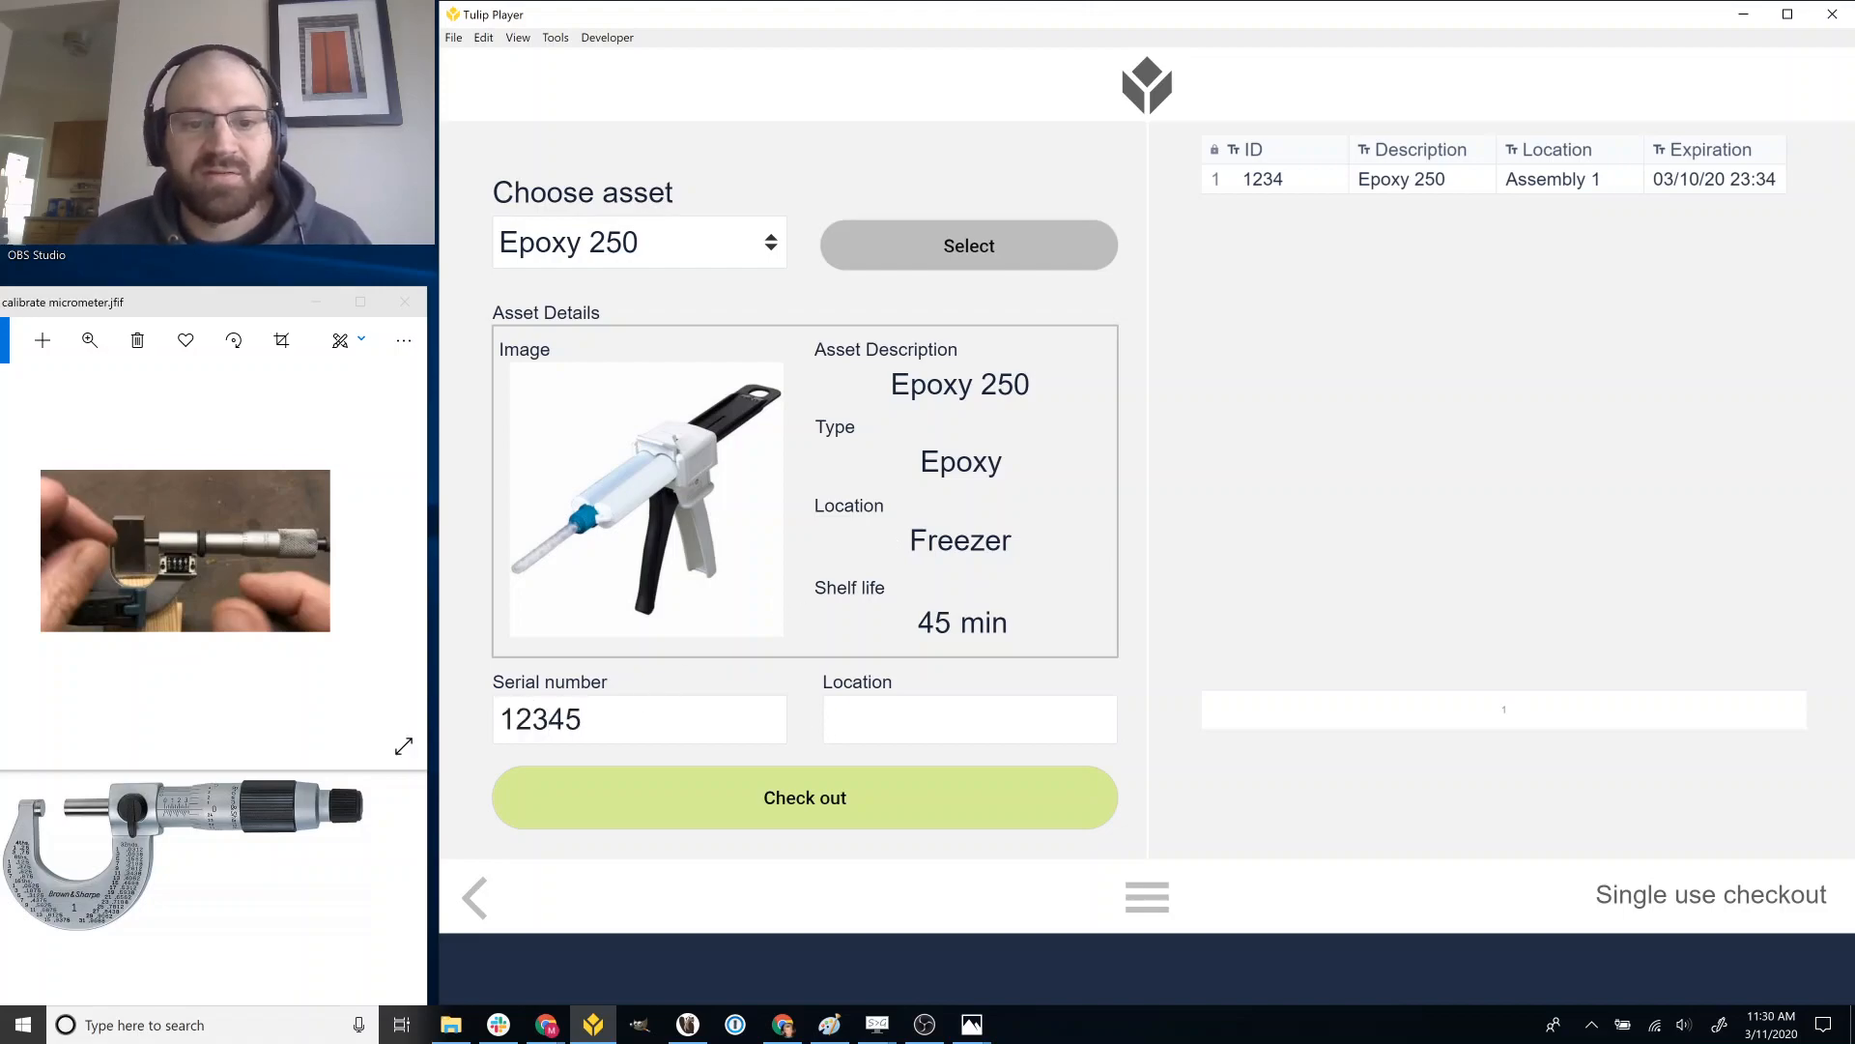
text(Assembly 2)
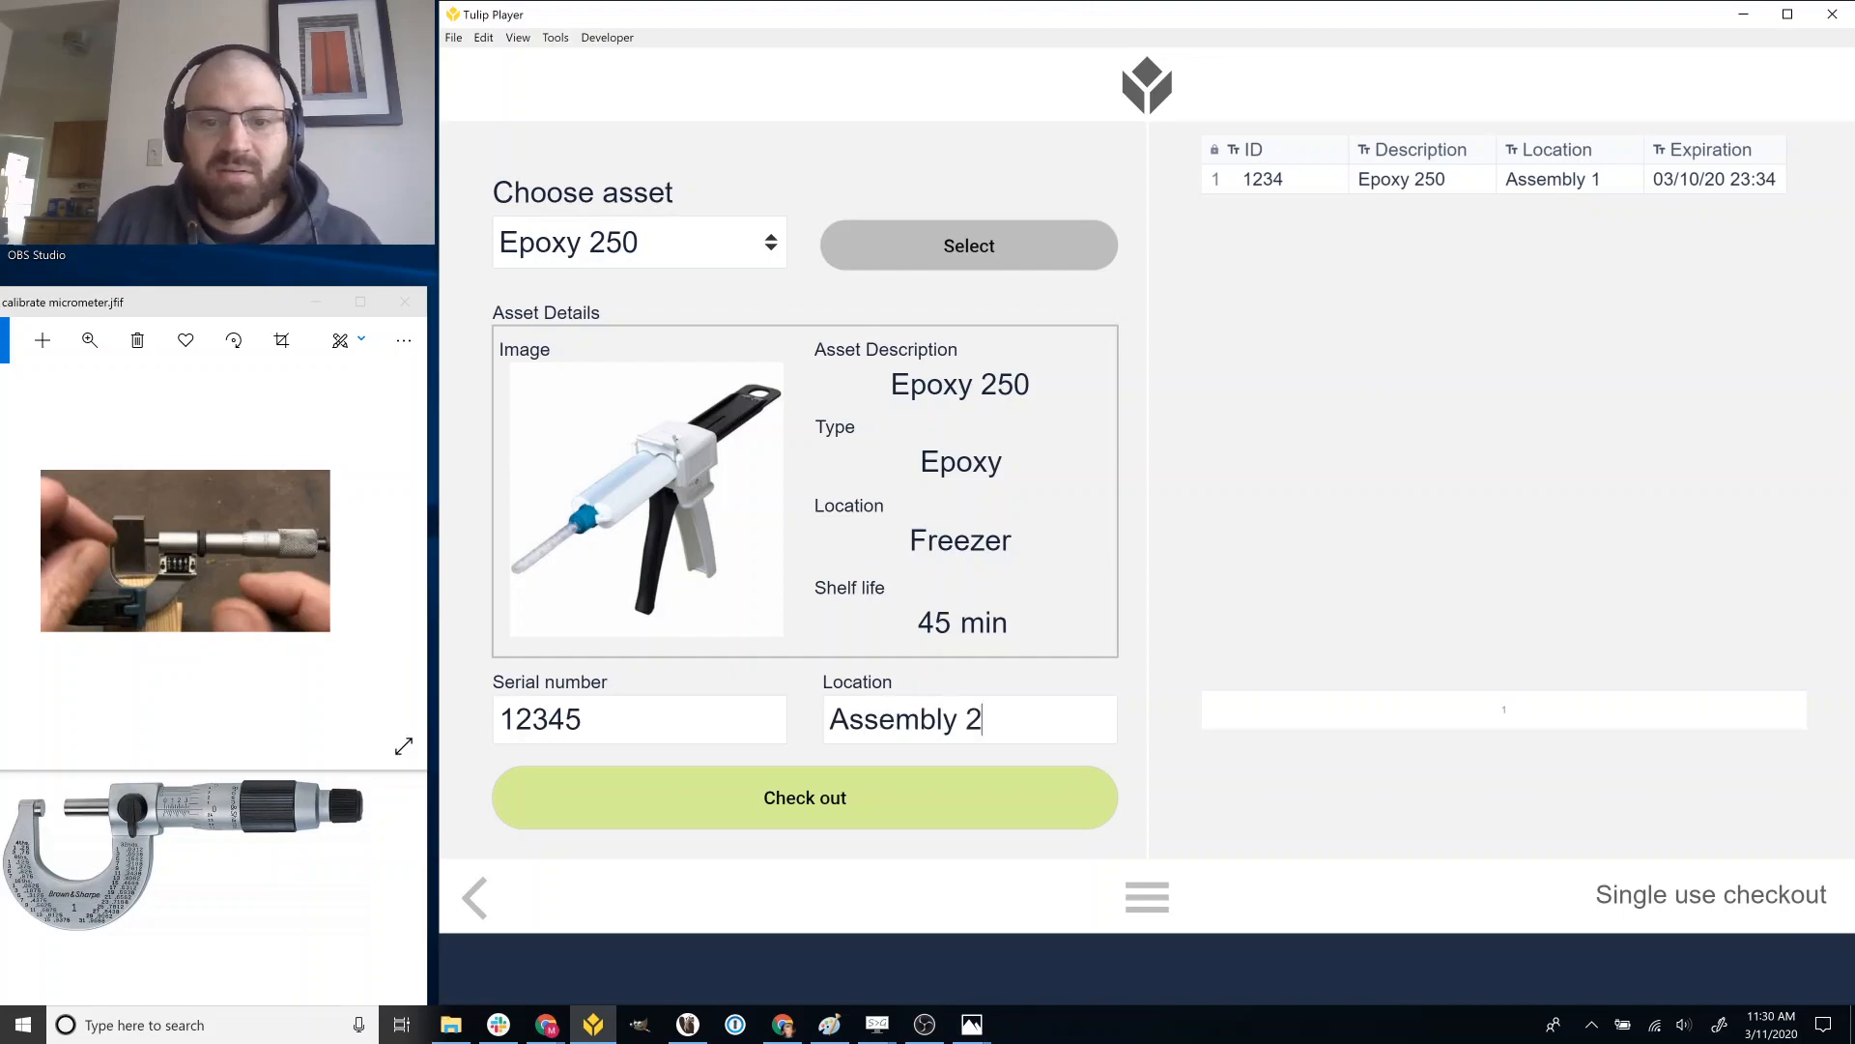
click(911, 810)
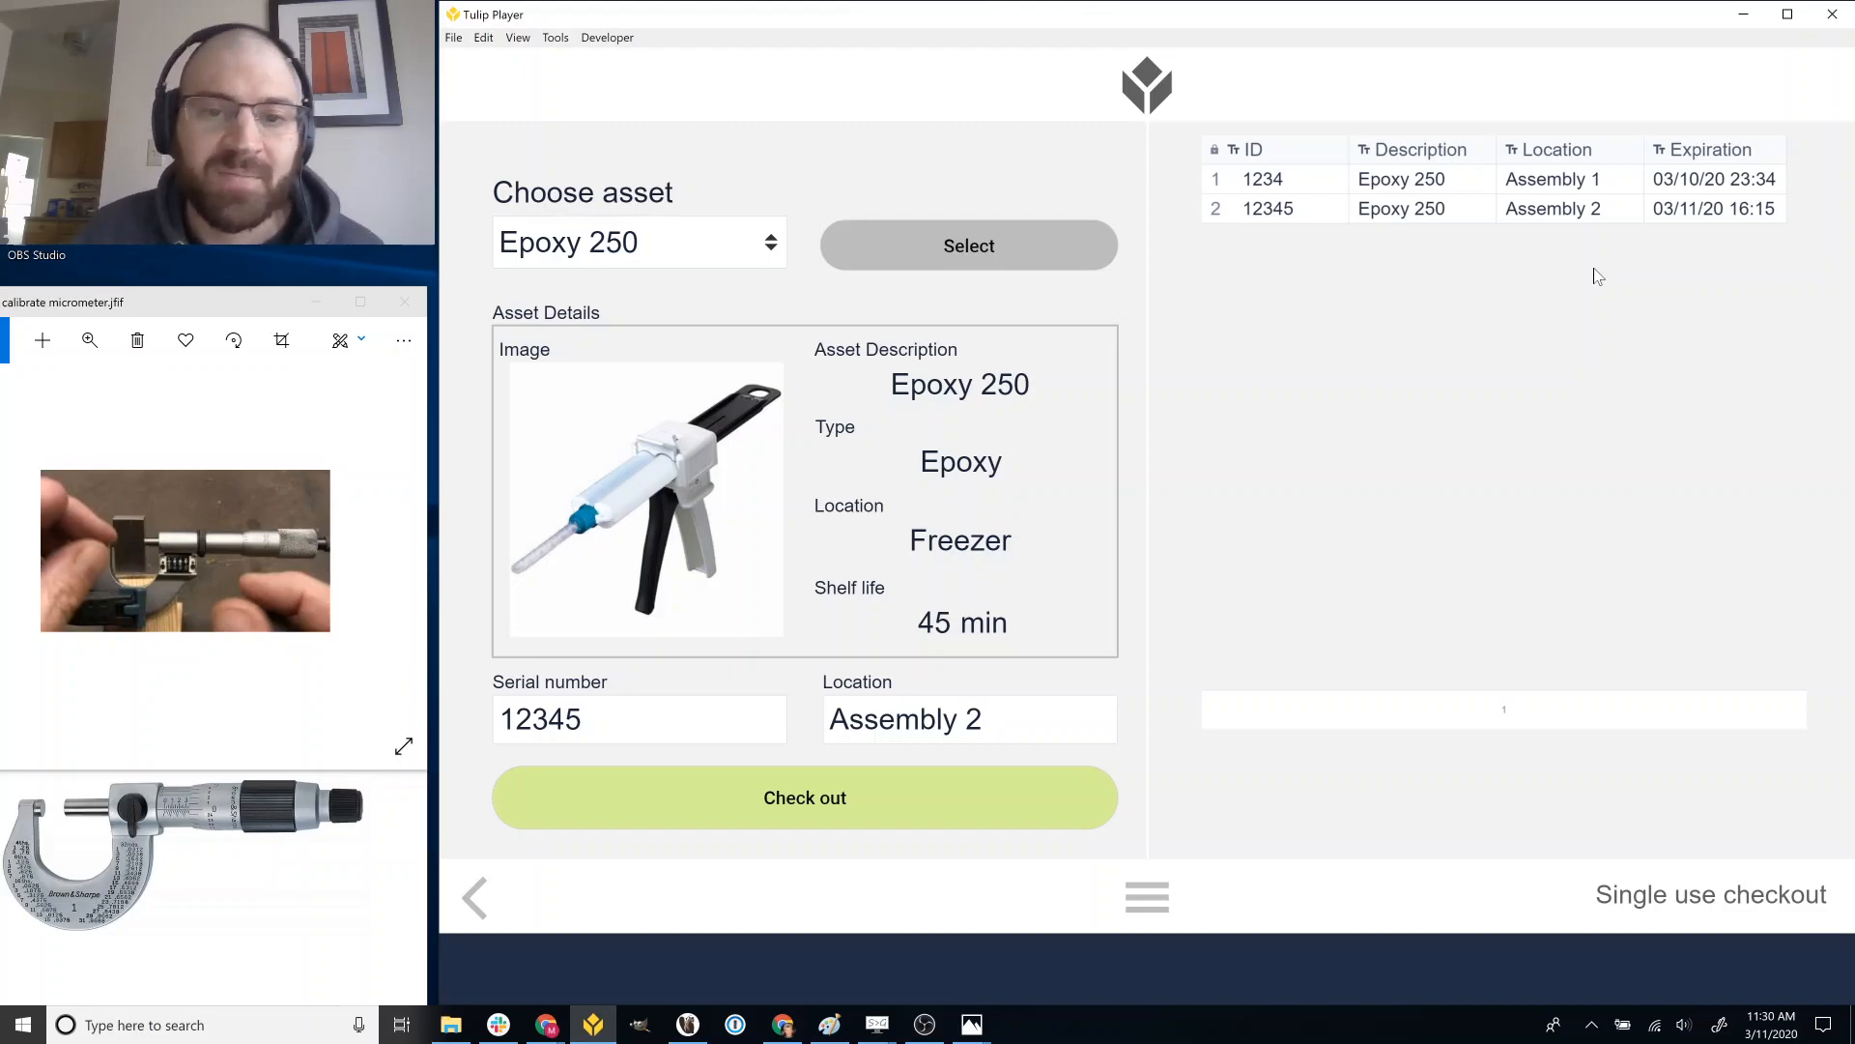
click(475, 899)
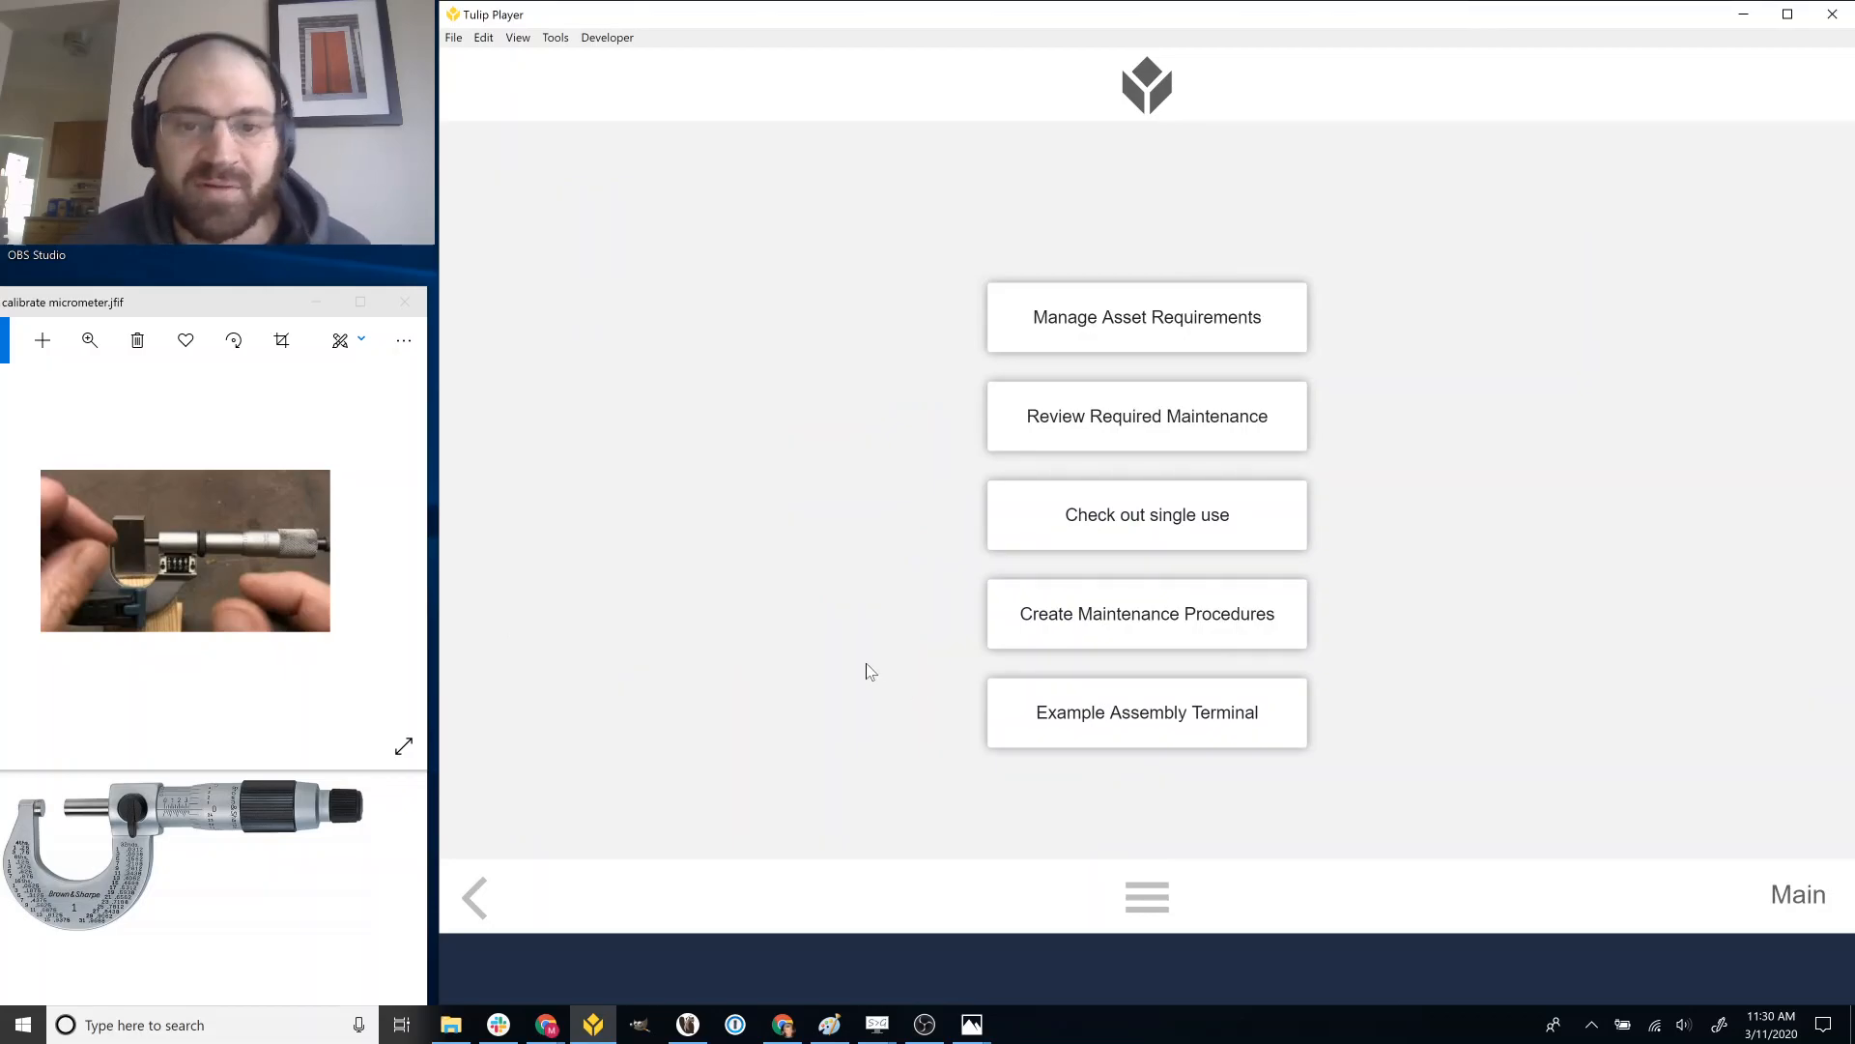
click(925, 1025)
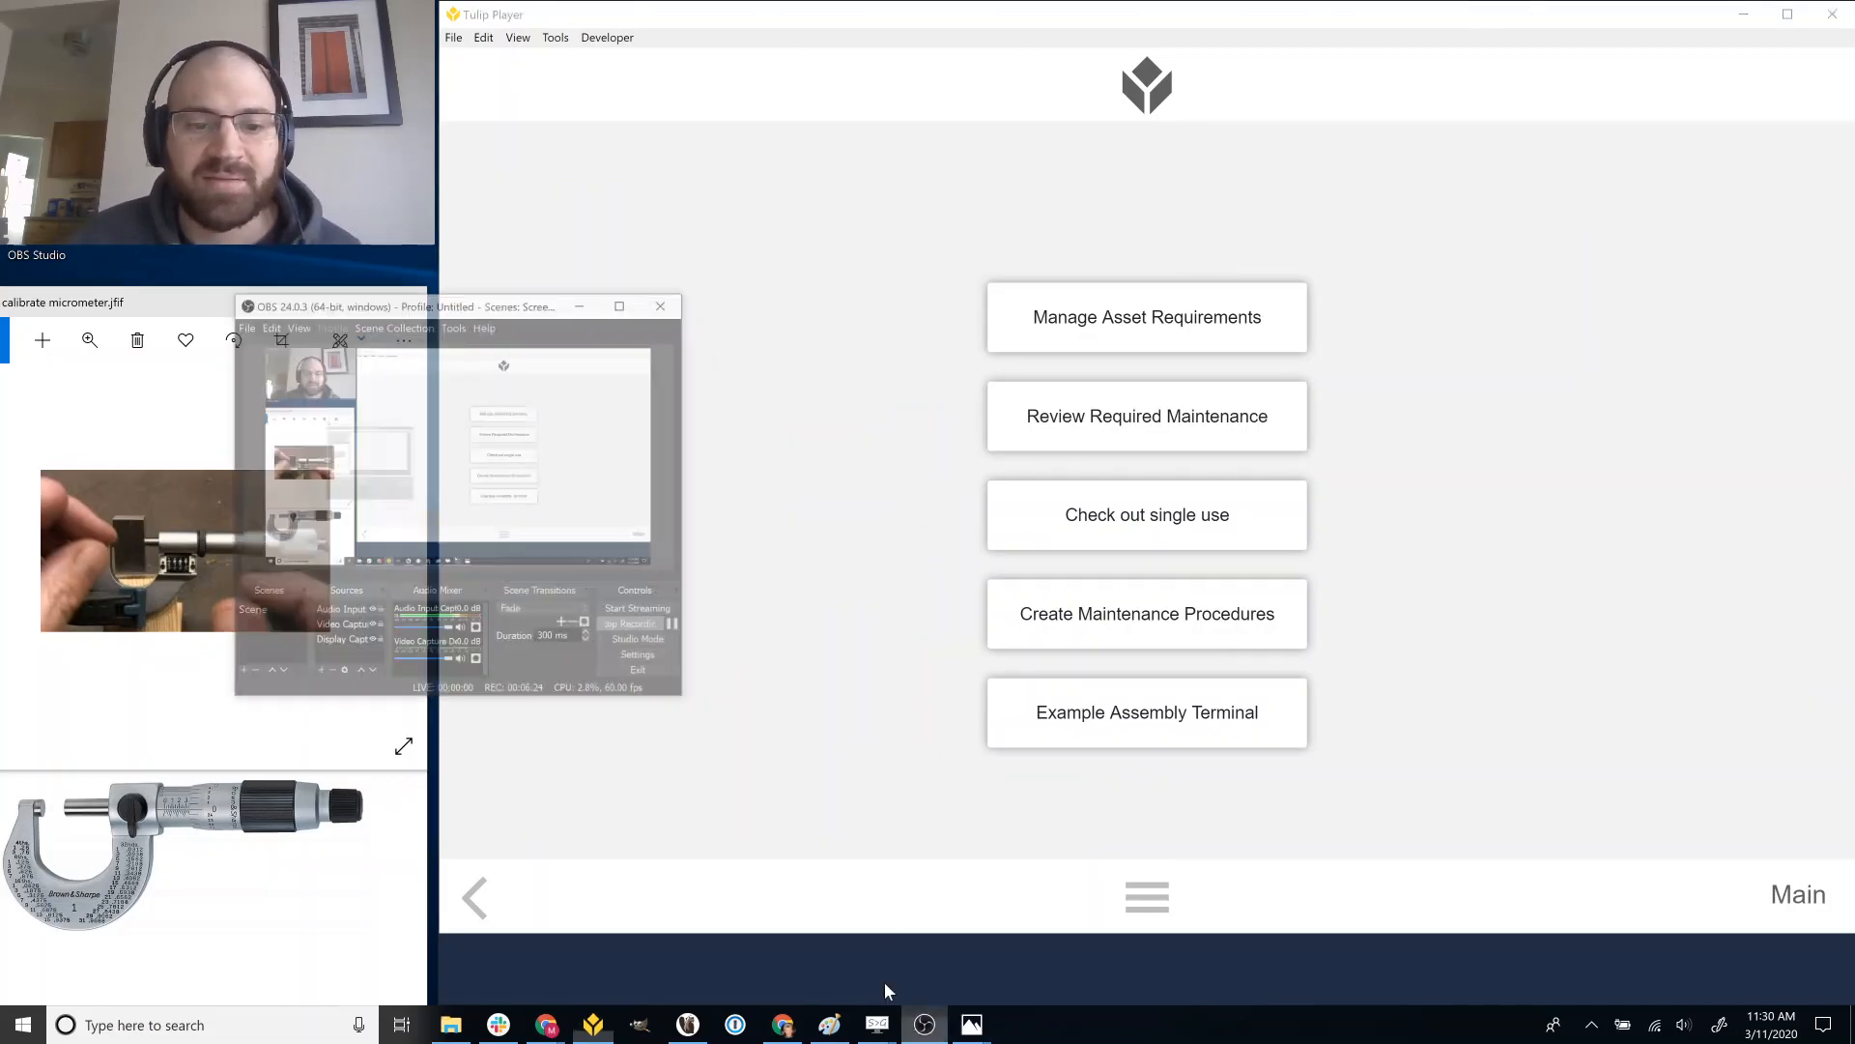